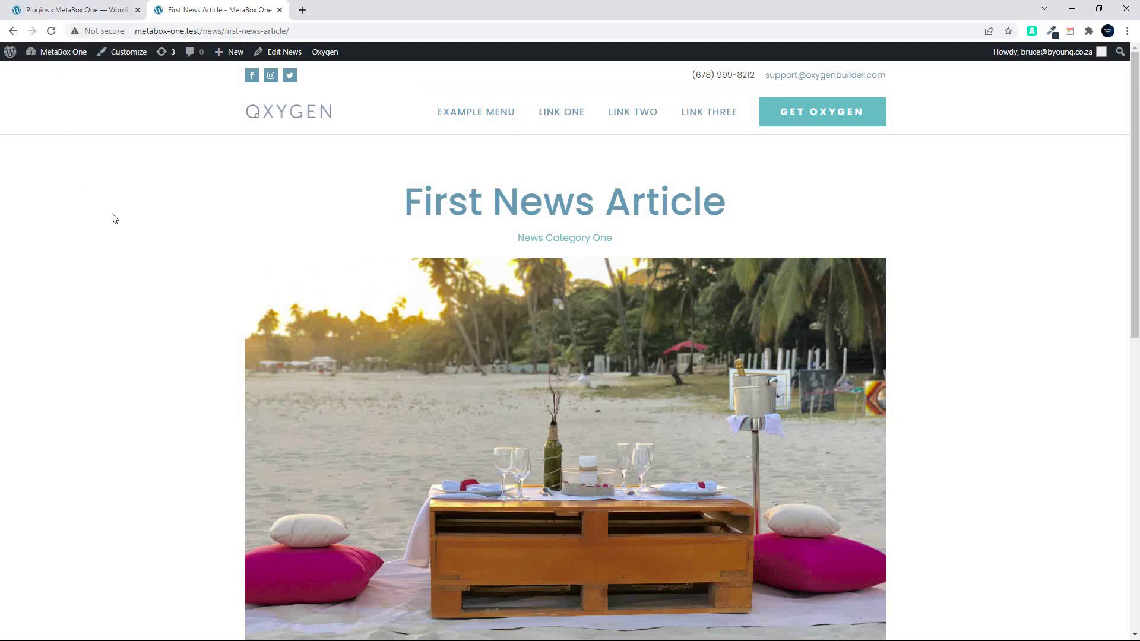
- Review the First News Article page and open the Single News template for editing with Oxygen
scroll(105, 229, "down", 1)
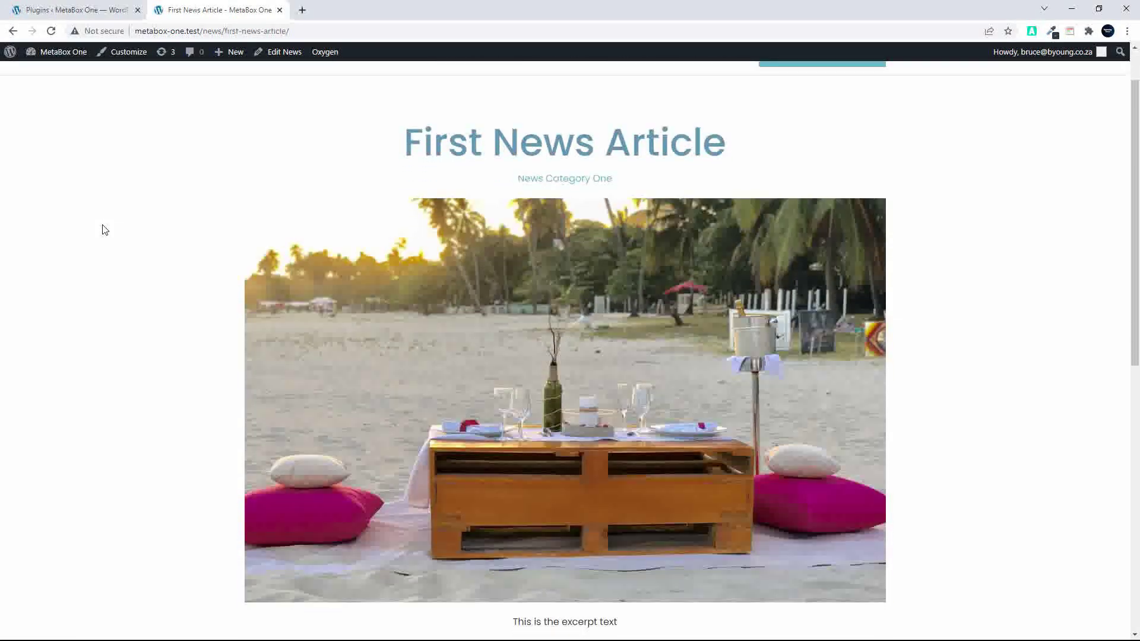
scroll(105, 231, "down", 7)
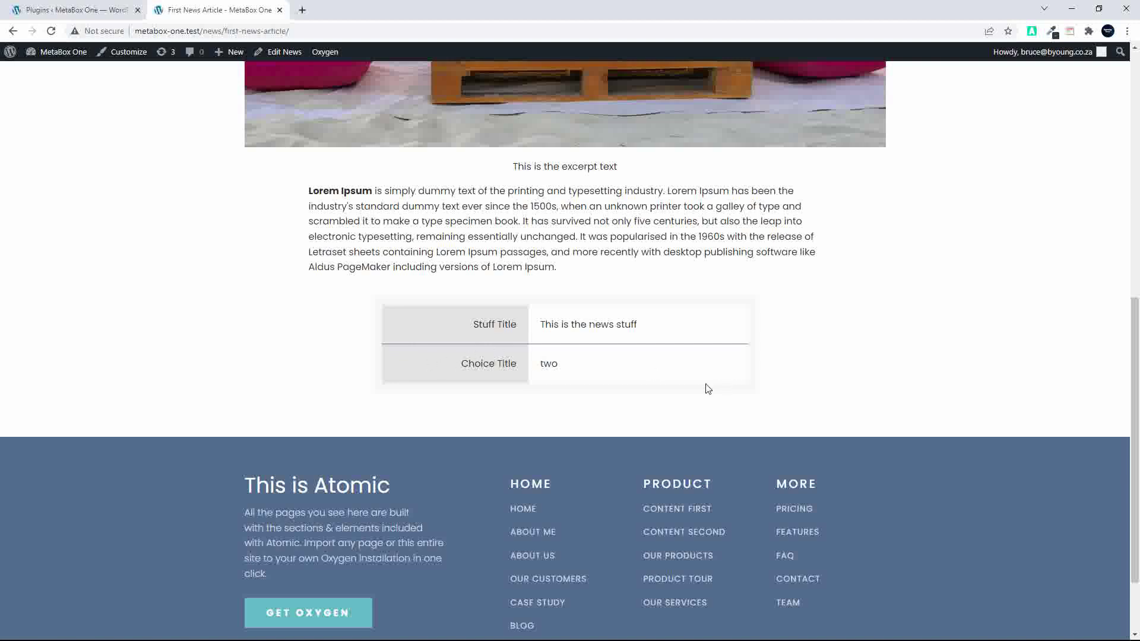
left_click(91, 8)
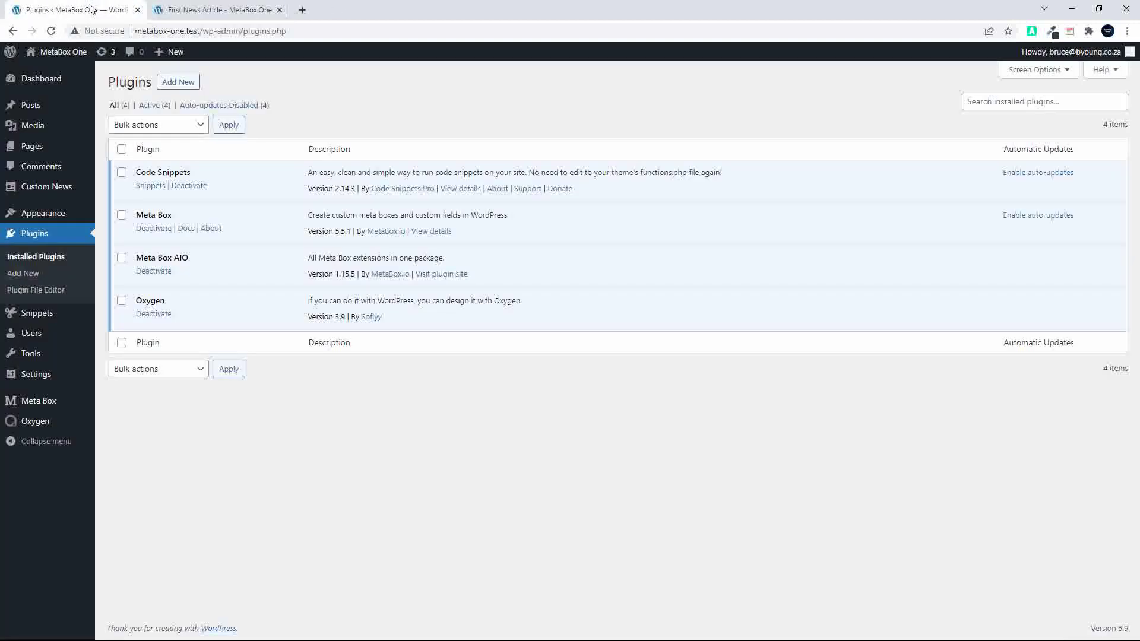
left_click(35, 427)
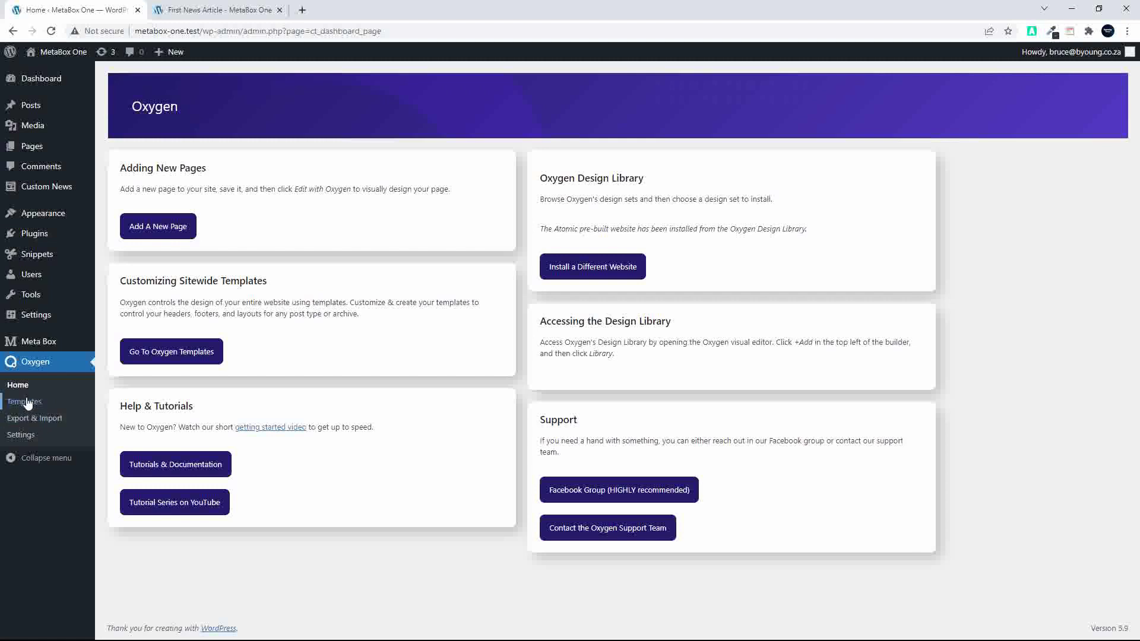
left_click(27, 403)
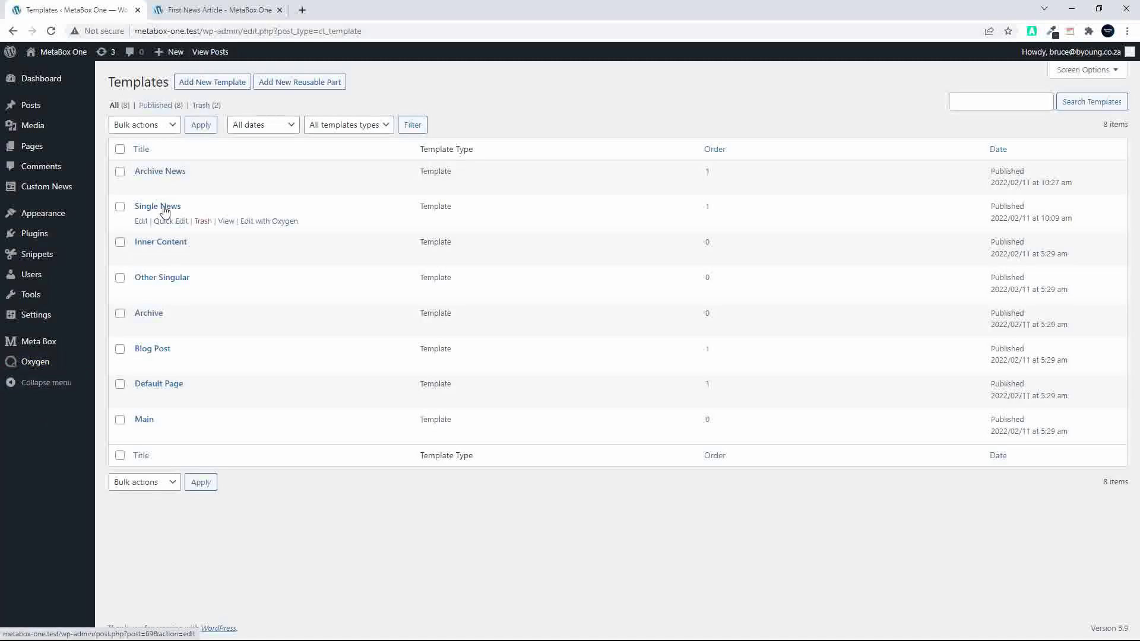
left_click(263, 222)
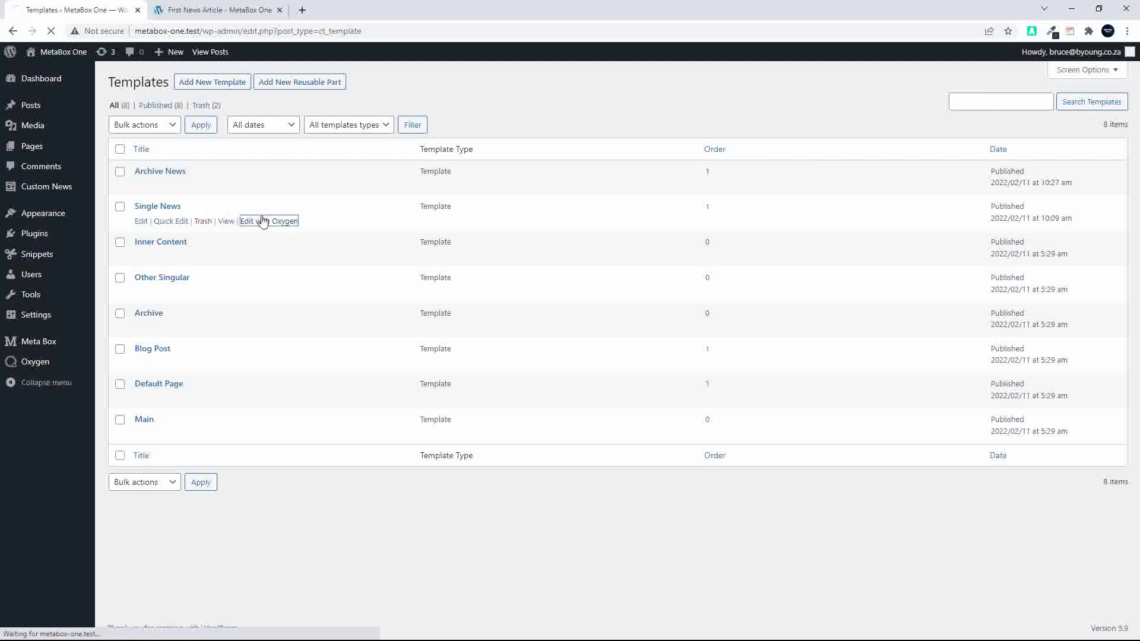
- Review the published First News Article and its News Category One archive page
left_click(227, 11)
scroll(304, 182, "up", 9)
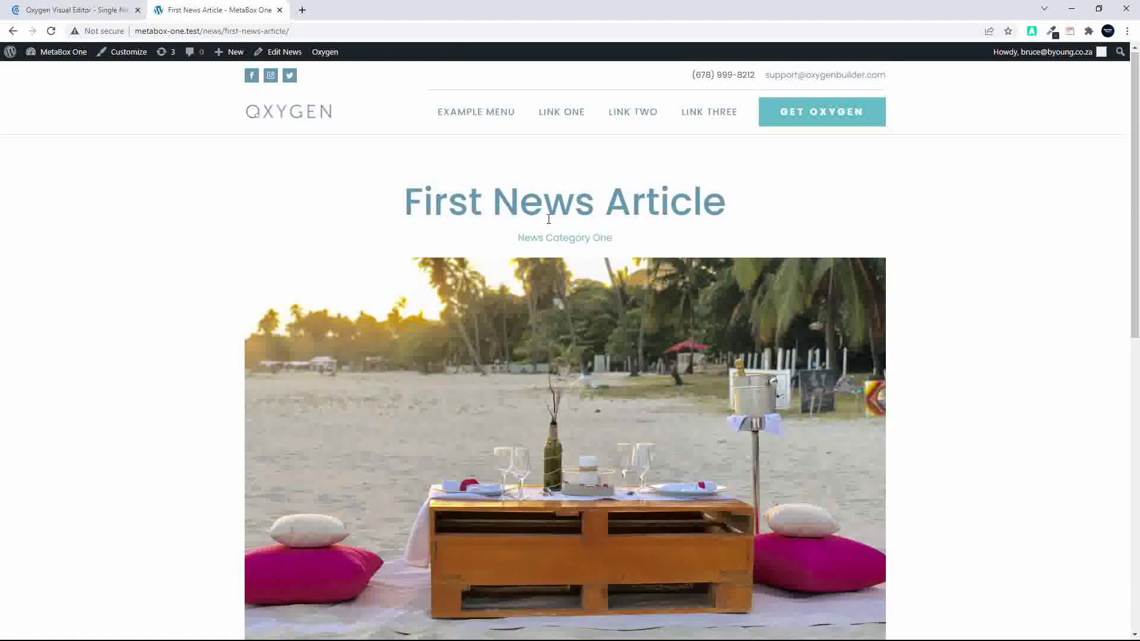
left_click(542, 240)
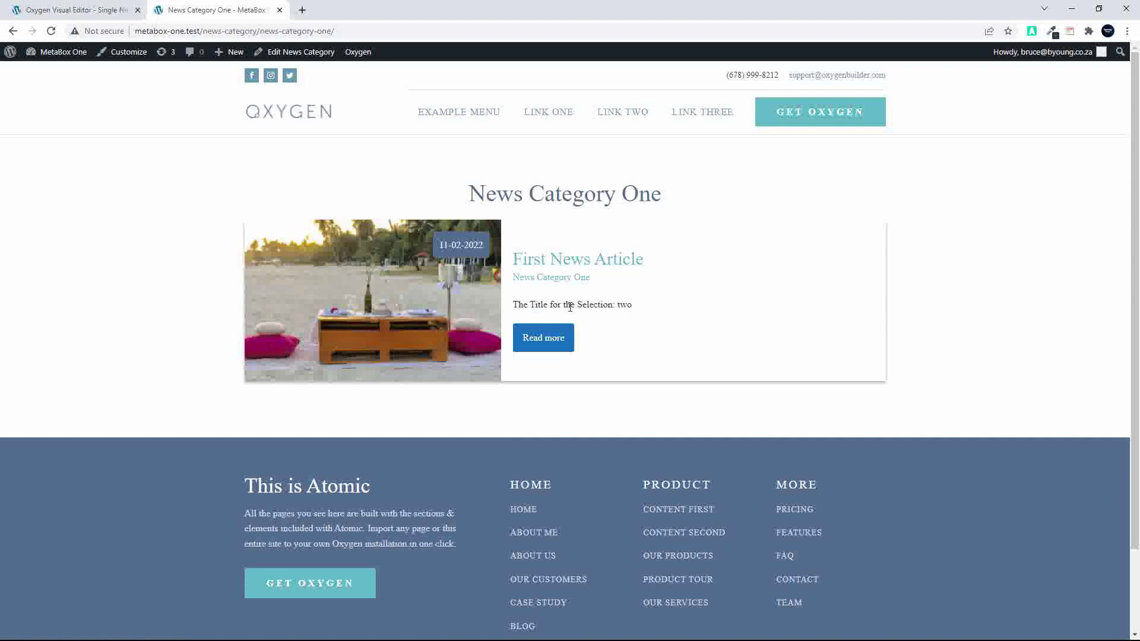
- Return to the Single News template editor, dismiss the error notice and show the structure tree for the Stuff Title row
left_click(65, 10)
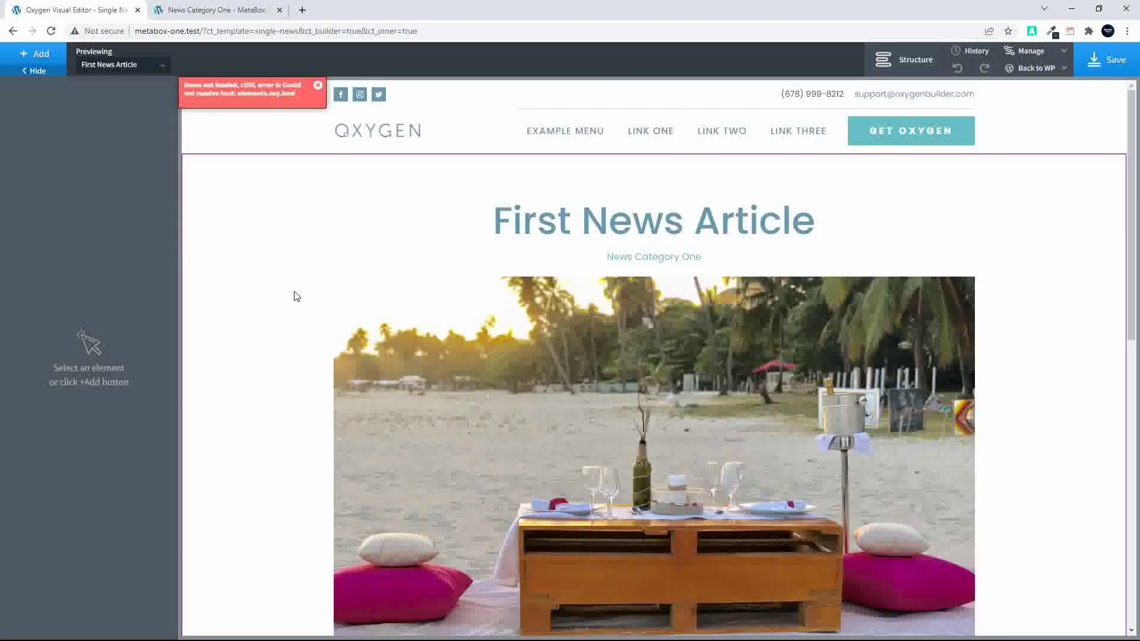
scroll(259, 321, "down", 10)
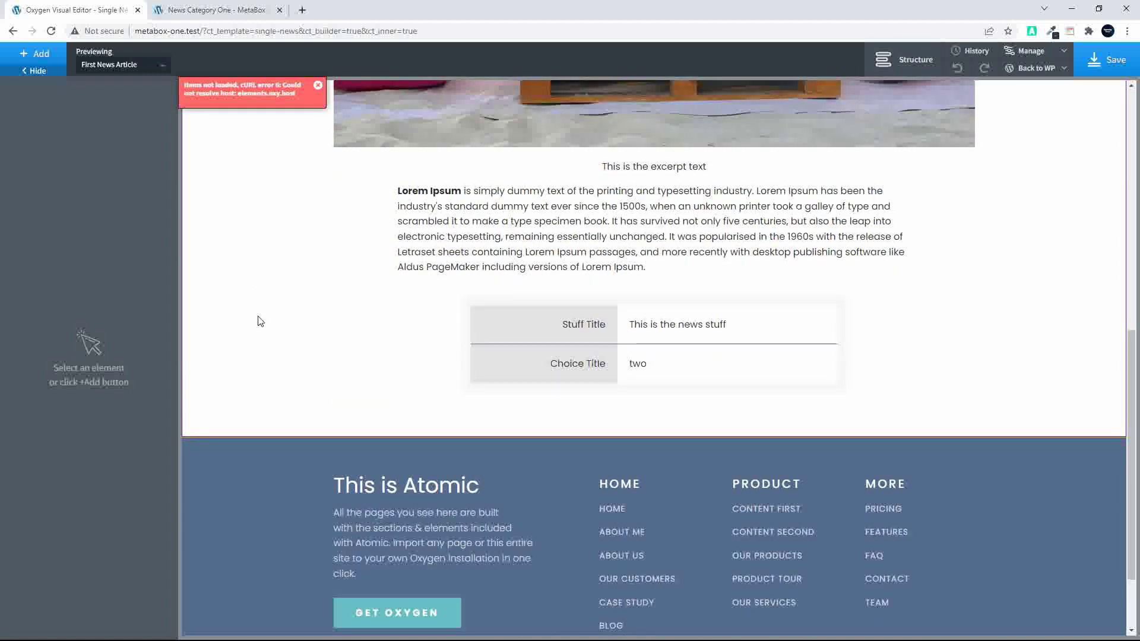
left_click(316, 87)
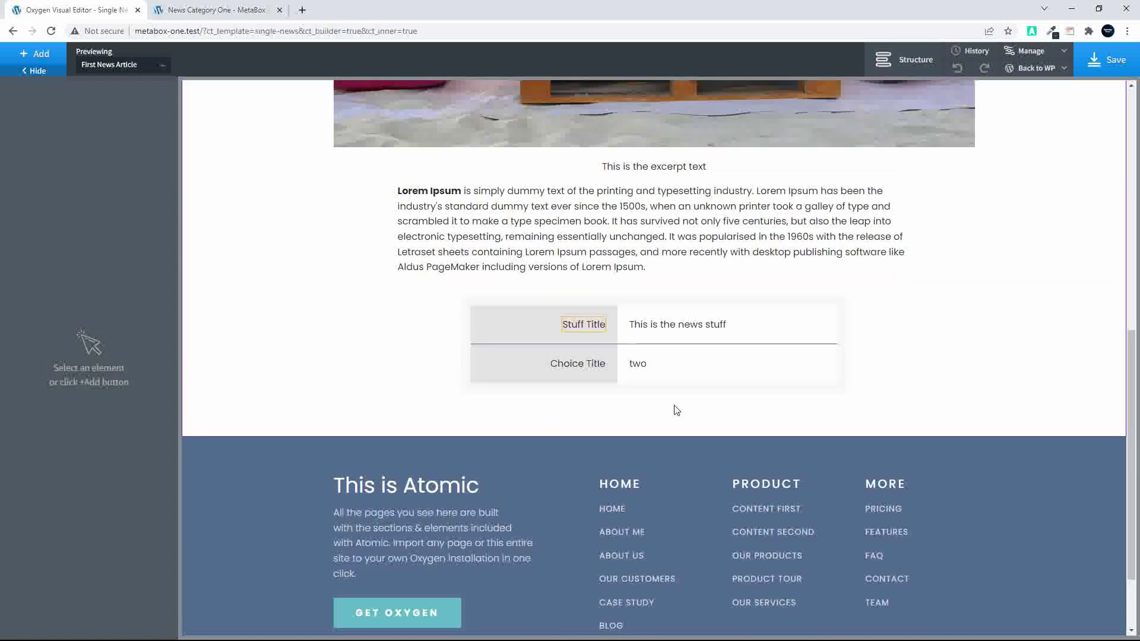
left_click(771, 335)
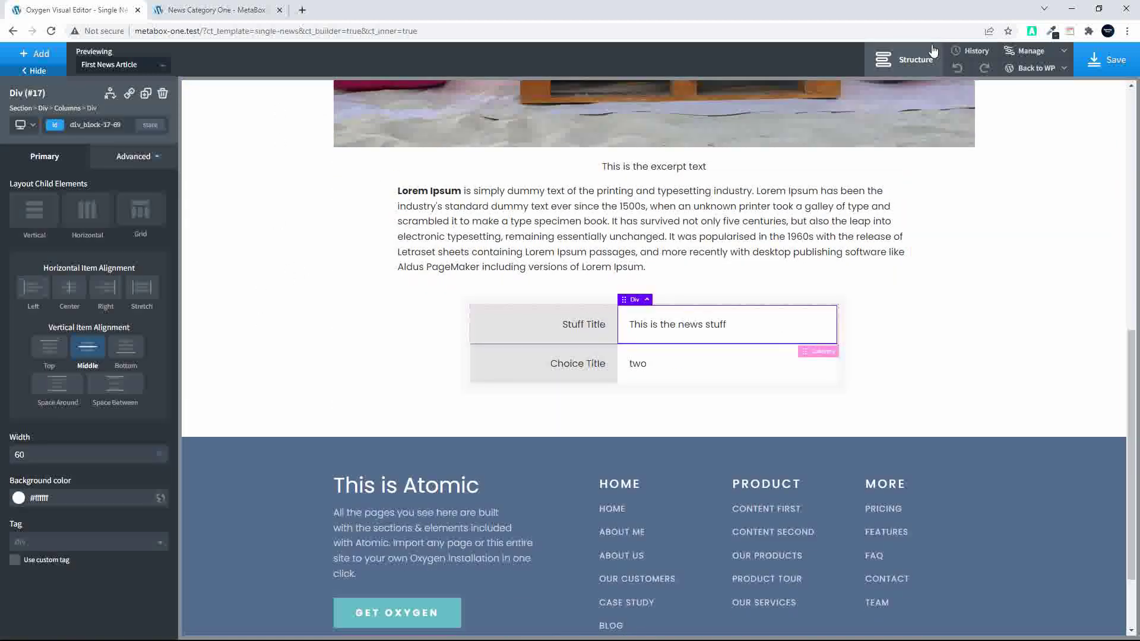
left_click(903, 59)
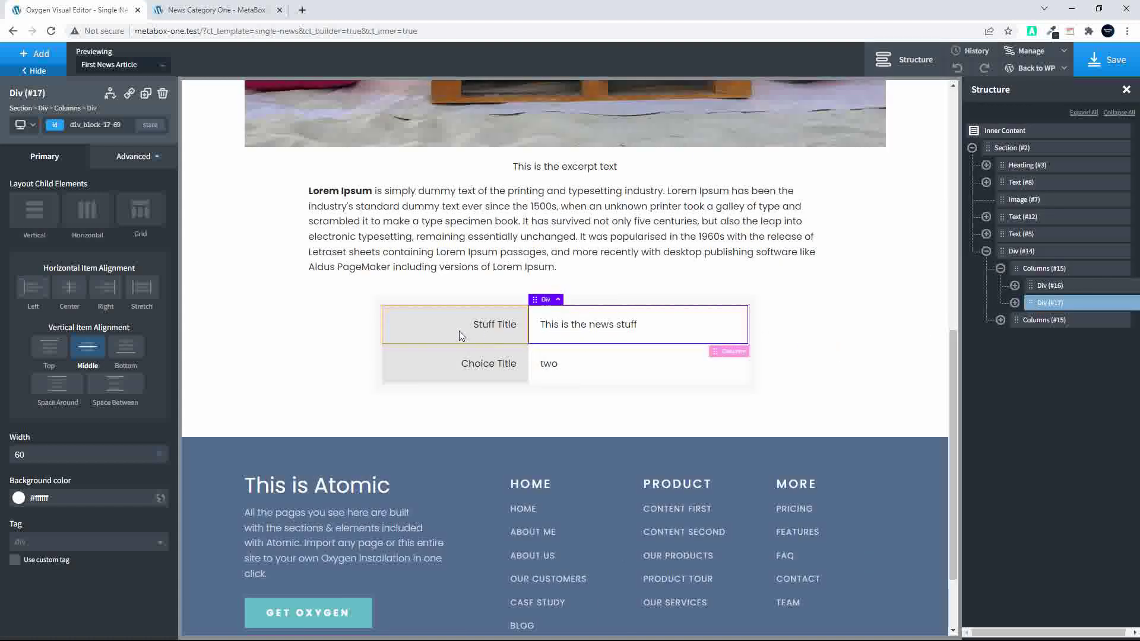
- Add a first display condition to the columns element holding the Stuff Title row
left_click(1034, 268)
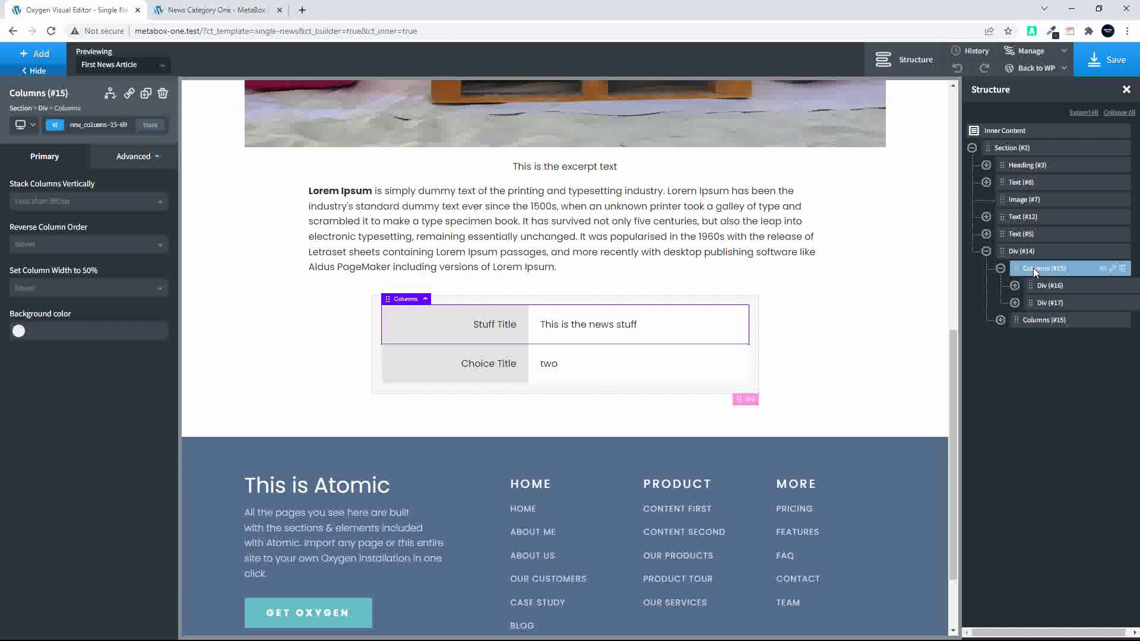
left_click(111, 95)
left_click(128, 139)
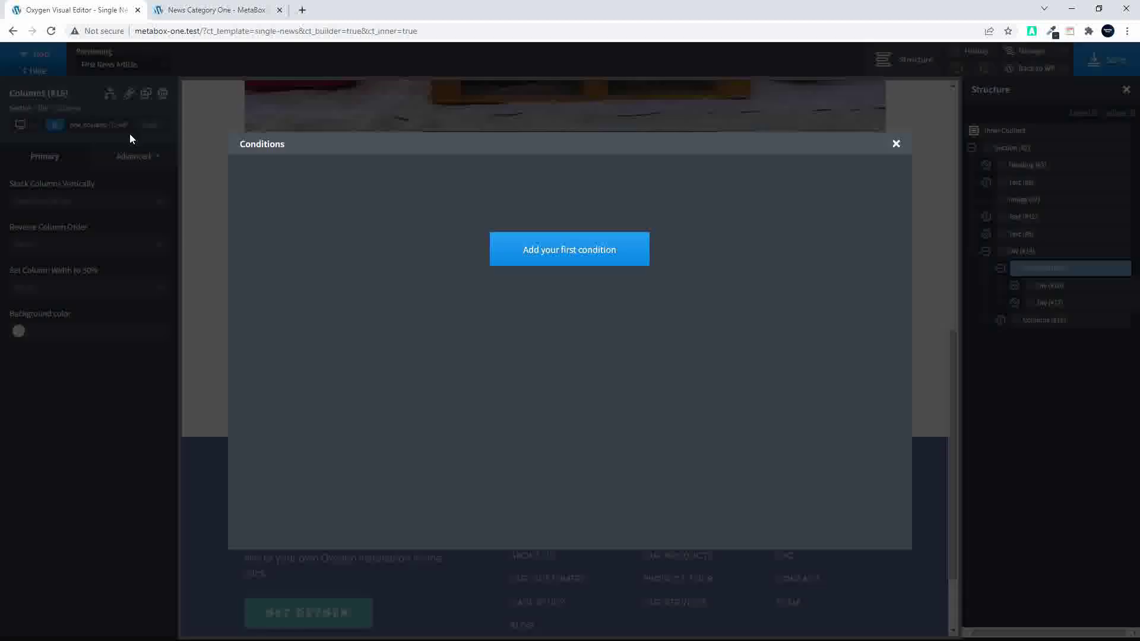
left_click(562, 256)
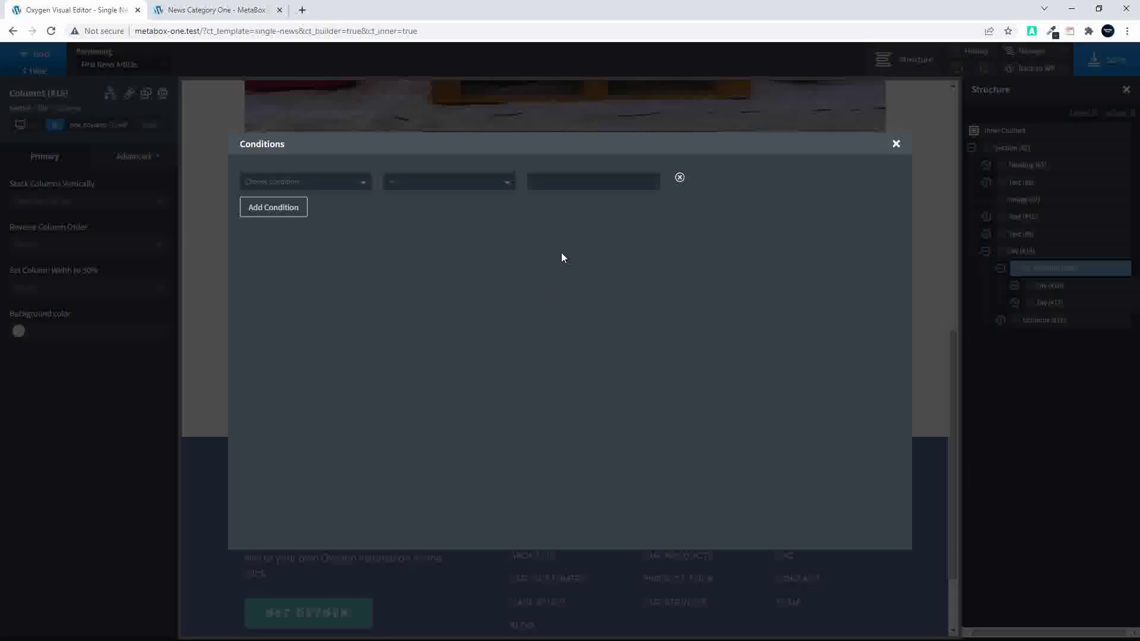
- Base the Stuff Title row's condition on dynamic data from the Custom Text Meta Box field, without prepend and append text
left_click(363, 185)
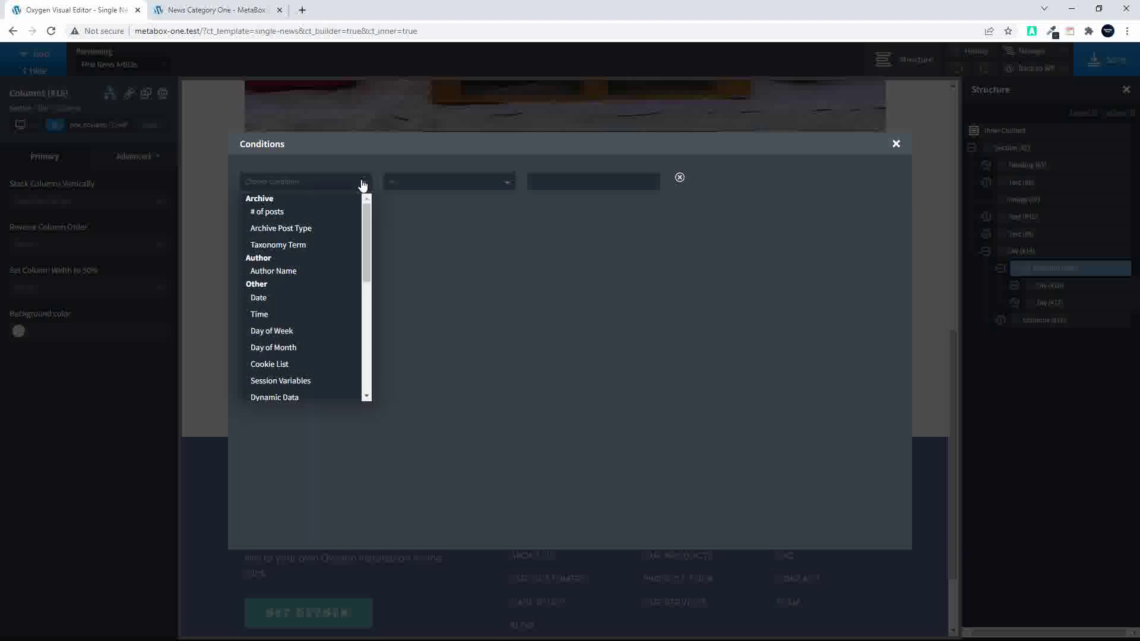
scroll(346, 241, "down", 3)
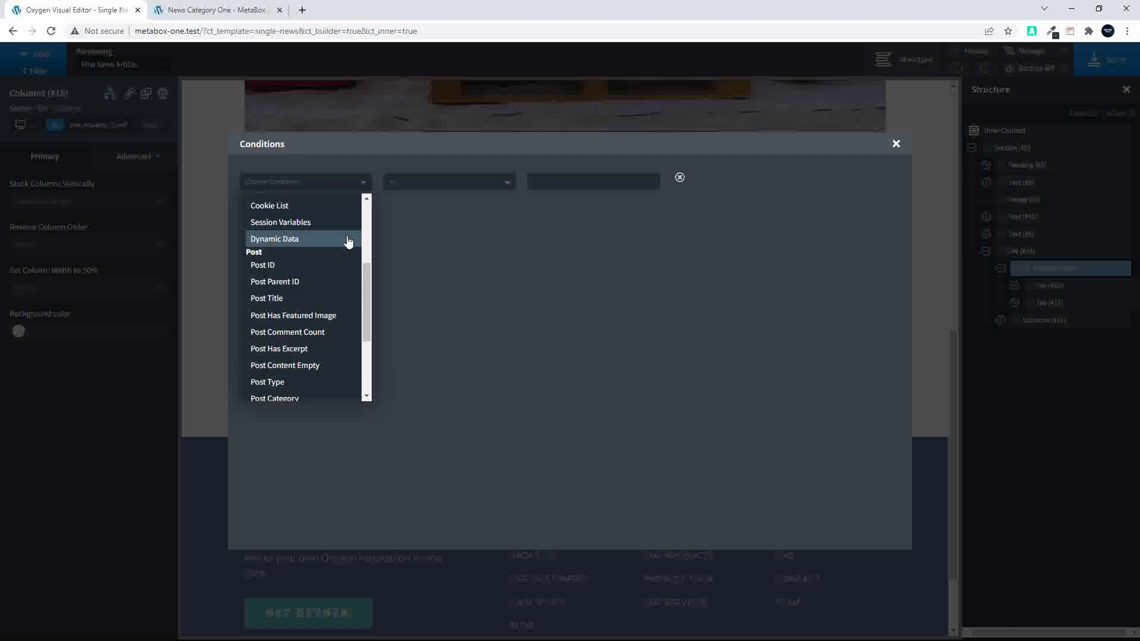
scroll(345, 244, "down", 3)
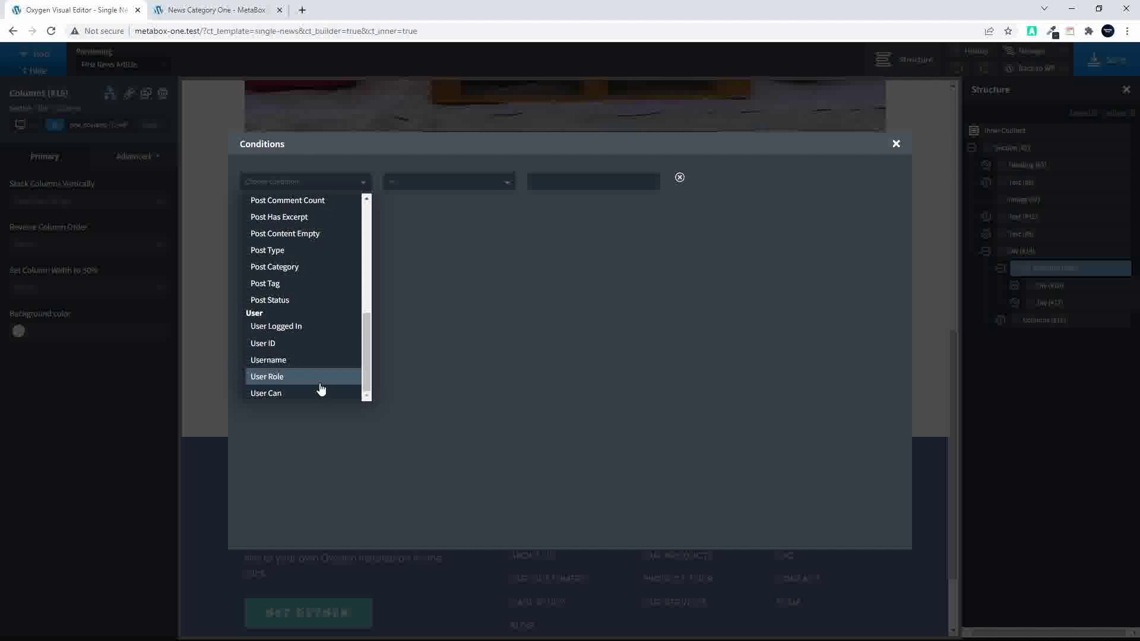
scroll(315, 303, "up", 4)
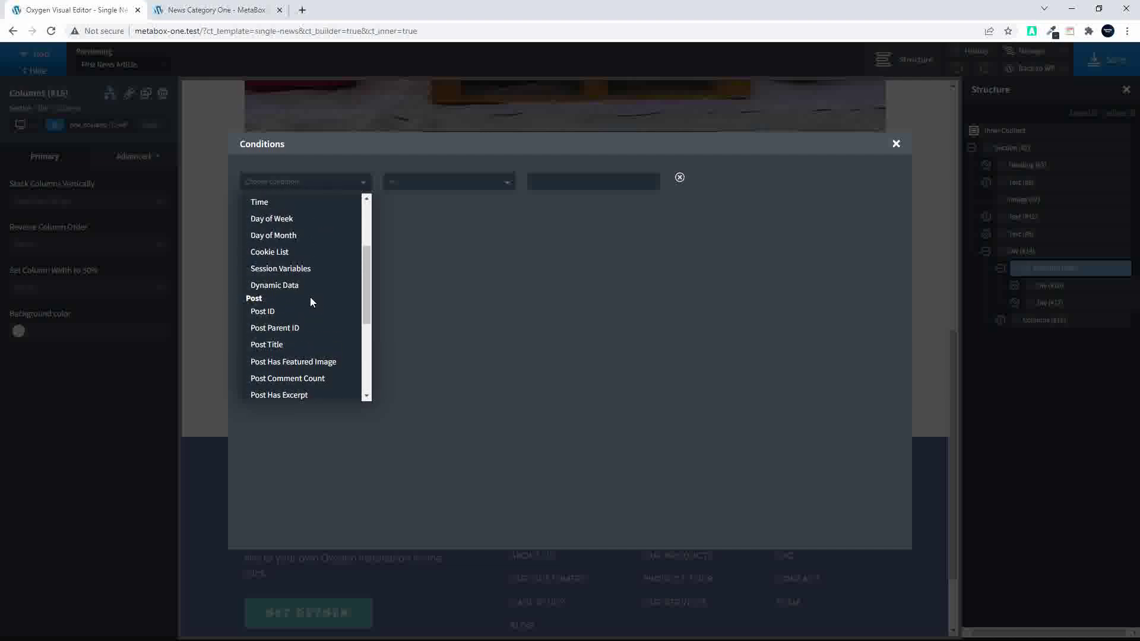
scroll(314, 302, "up", 2)
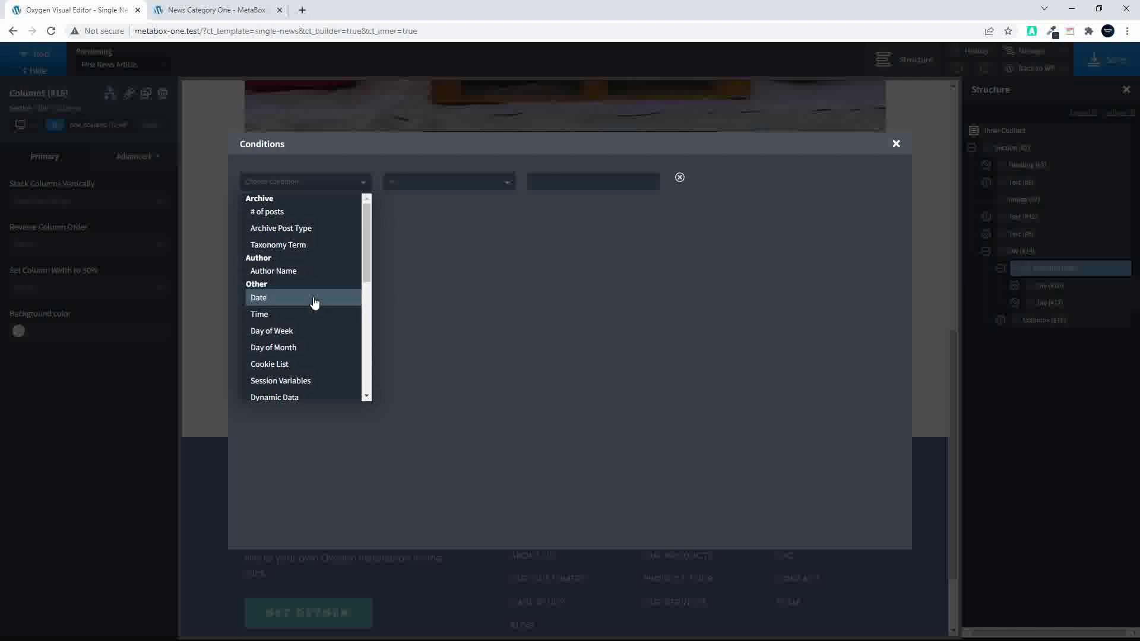
scroll(314, 303, "down", 3)
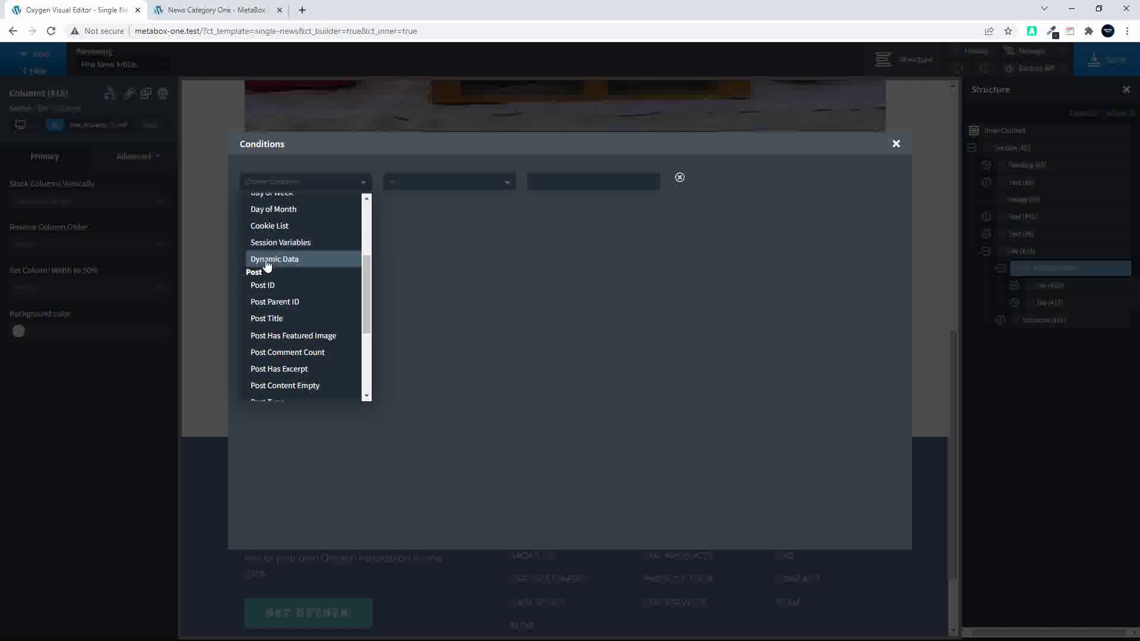
left_click(267, 261)
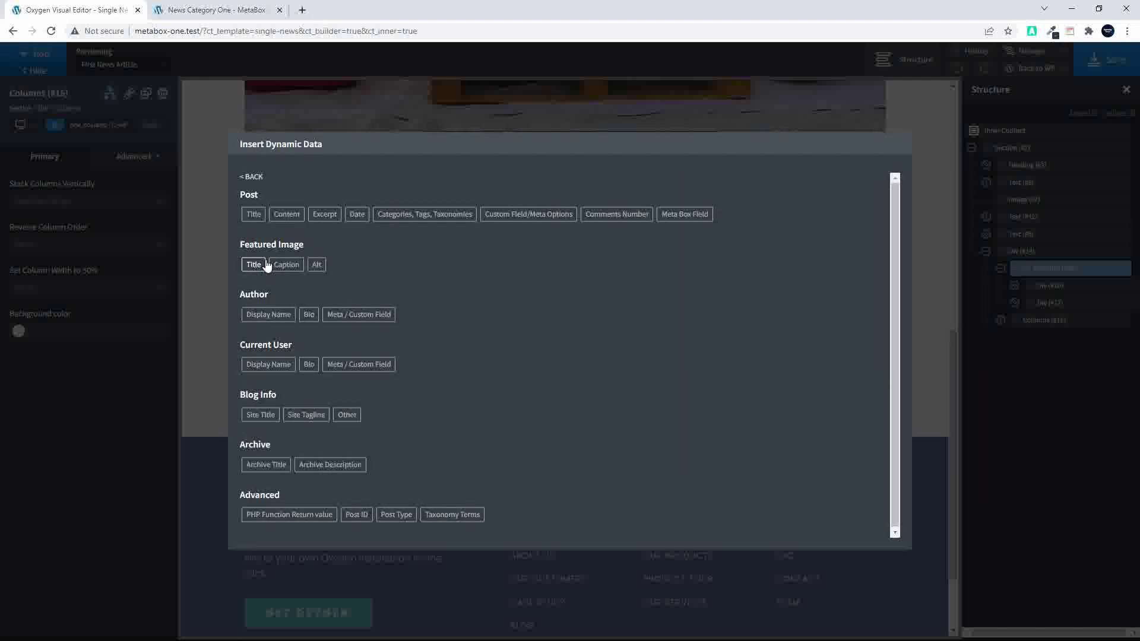
left_click(688, 218)
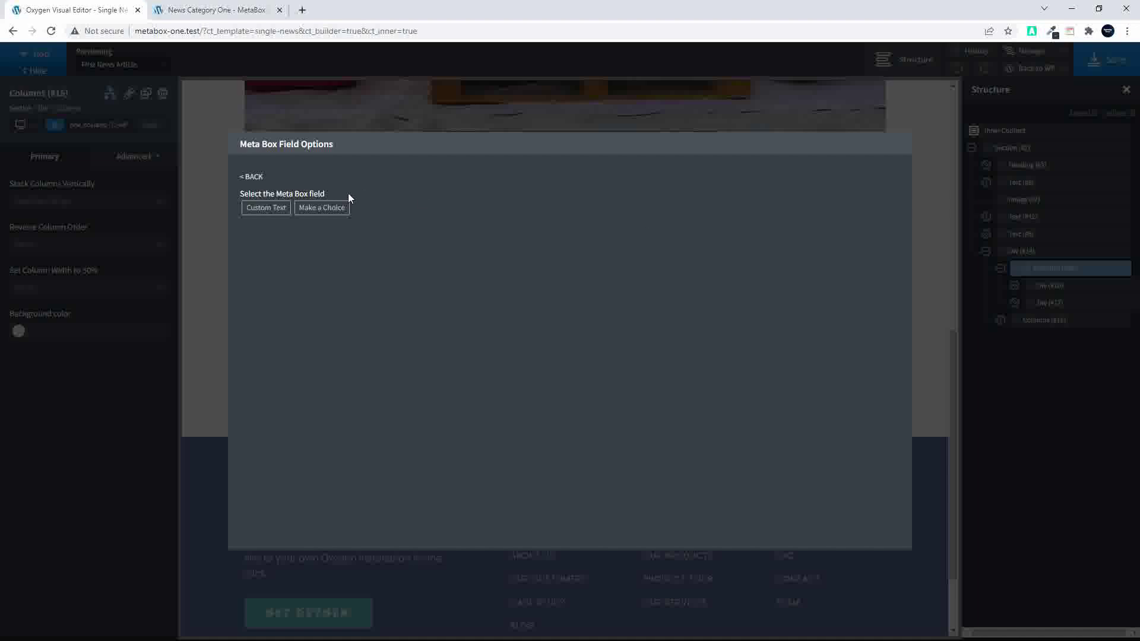
left_click(268, 212)
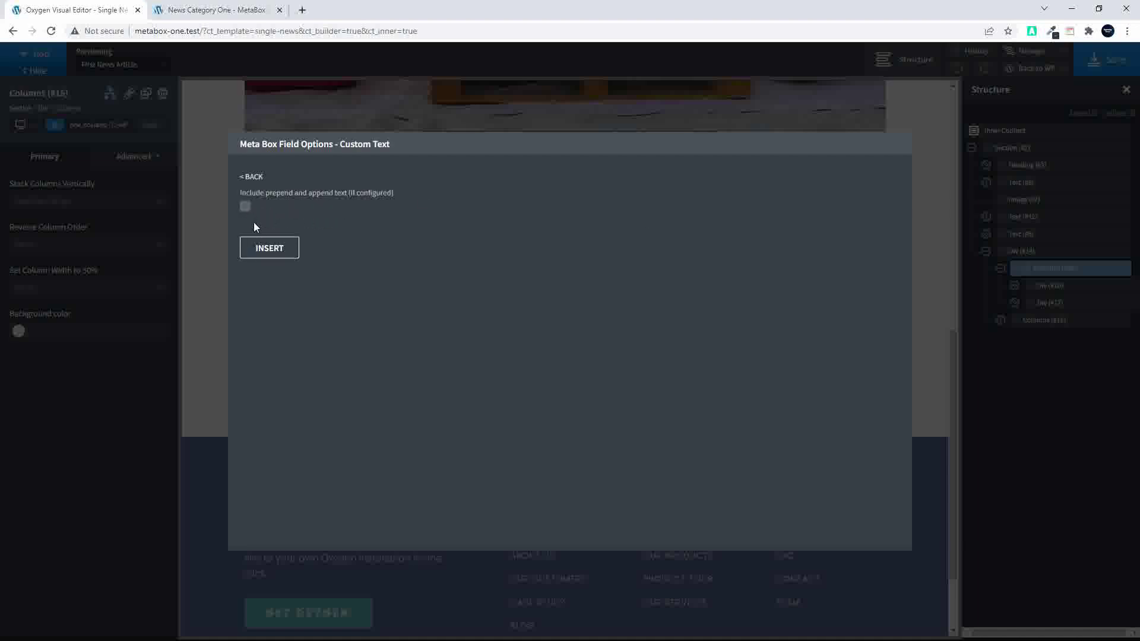
left_click(271, 248)
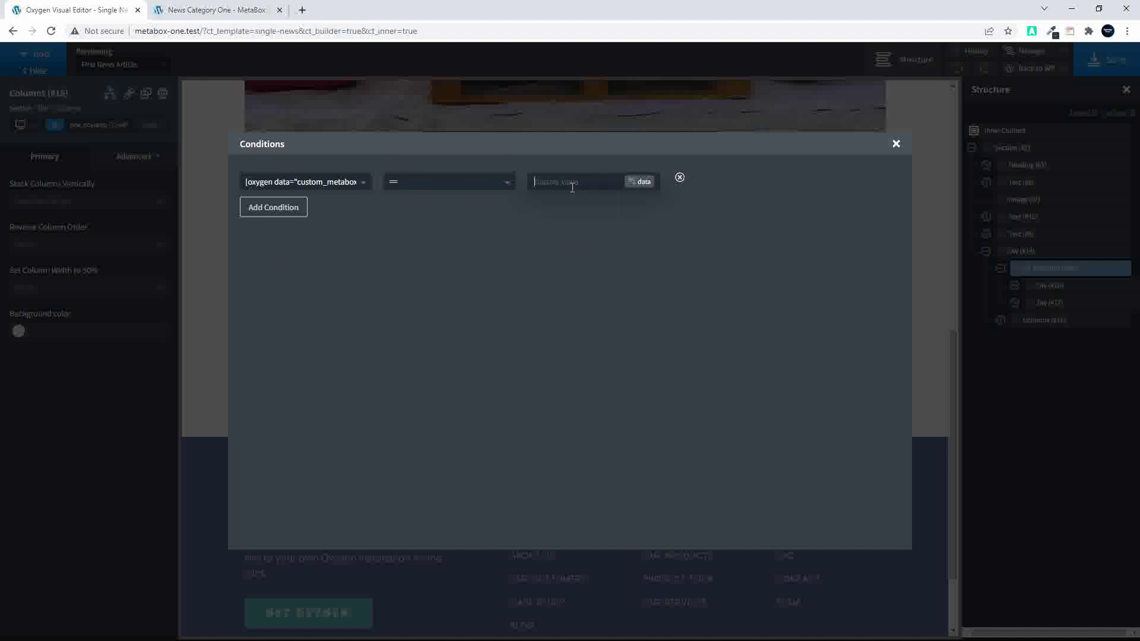
- Set the Custom Text condition's operator to is_not_blank and close the conditions dialog
left_click(502, 184)
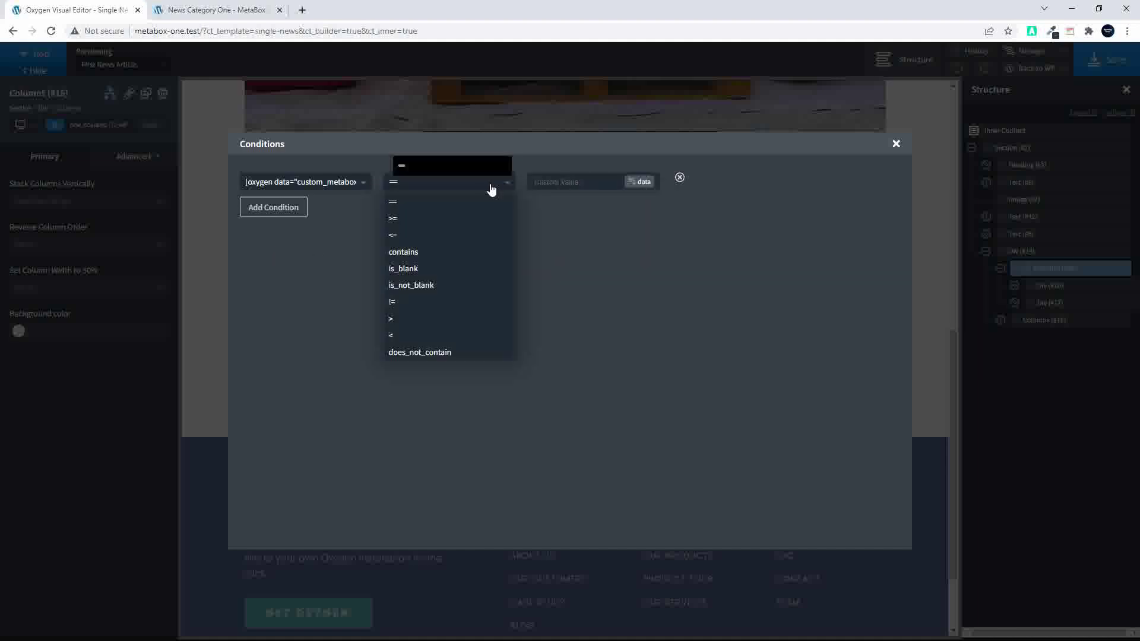
left_click(455, 288)
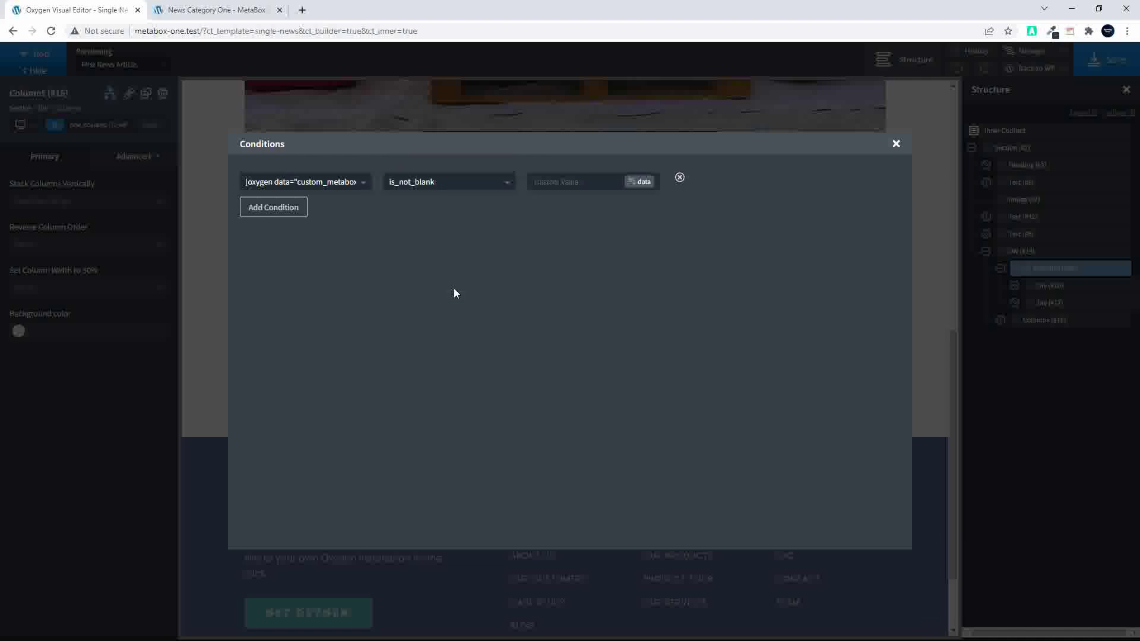
left_click(897, 145)
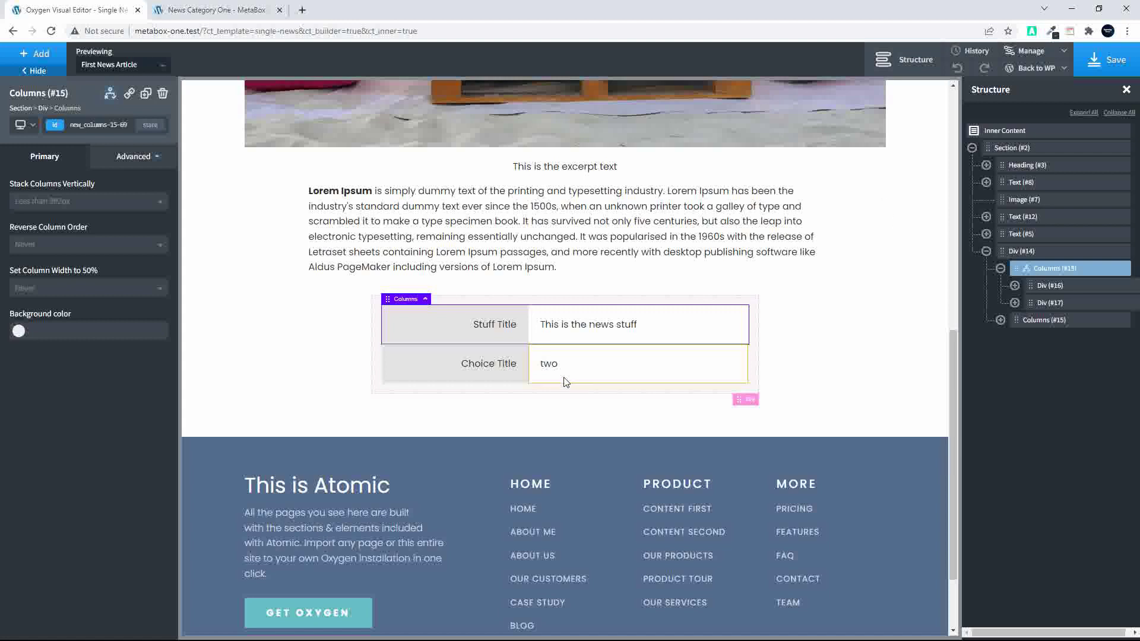
- Add a first display condition to the columns element holding the Choice Title row
left_click(548, 364)
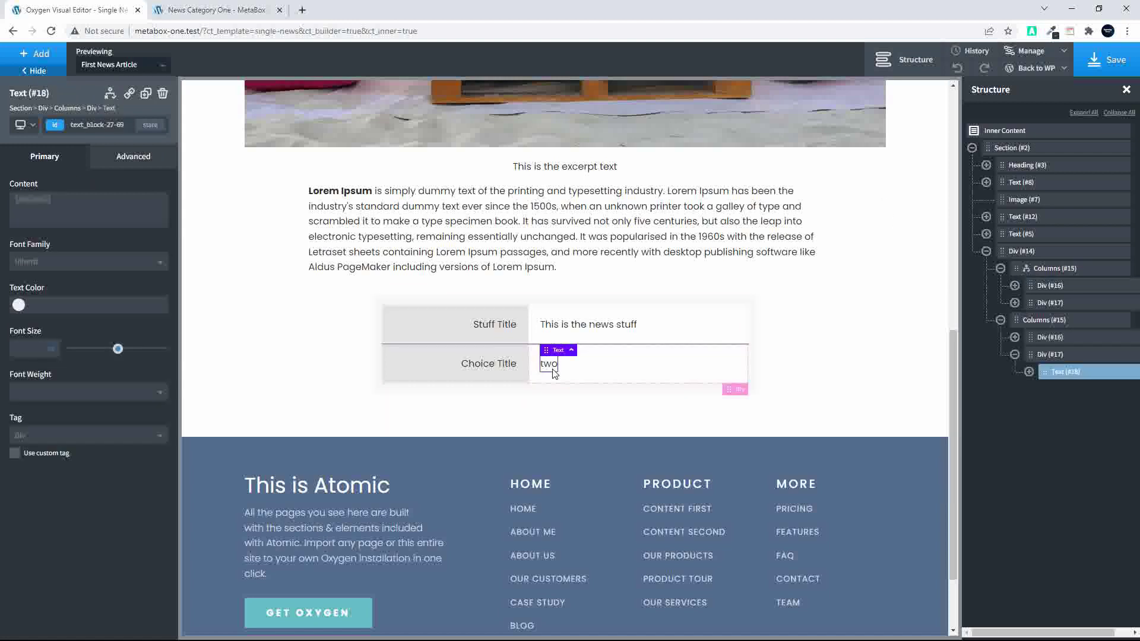
left_click(1045, 354)
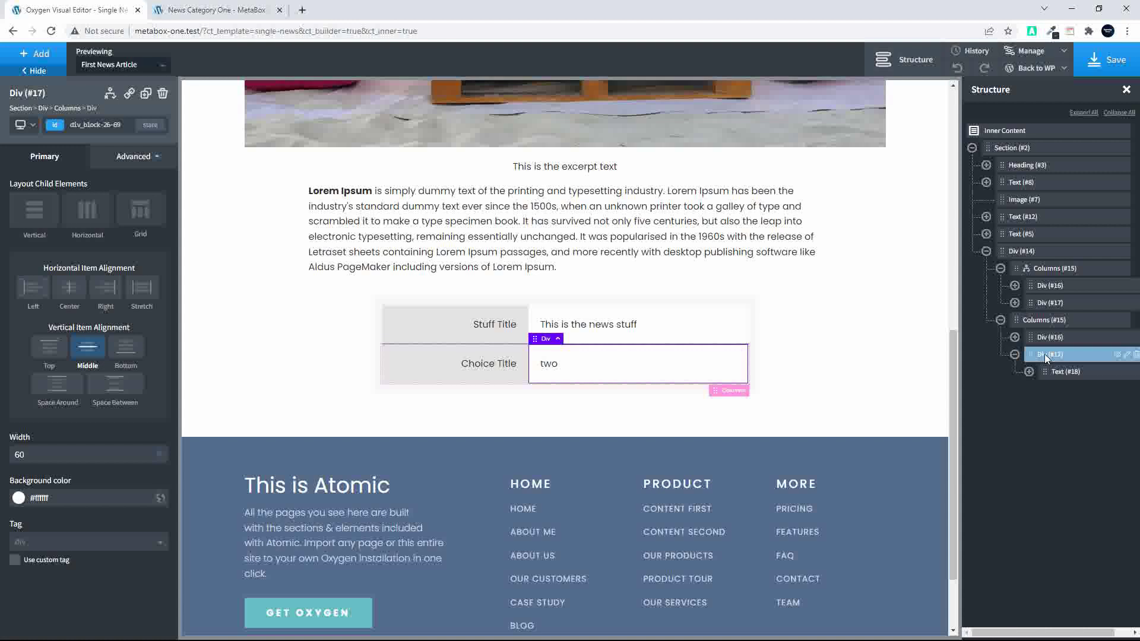
left_click(1045, 324)
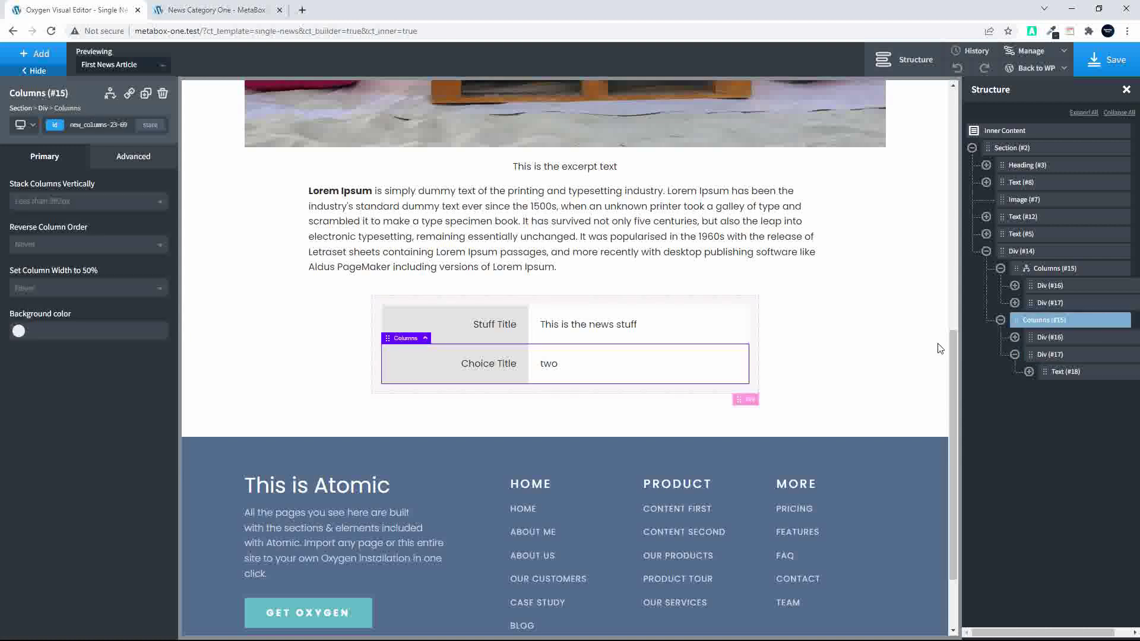
left_click(110, 93)
left_click(137, 131)
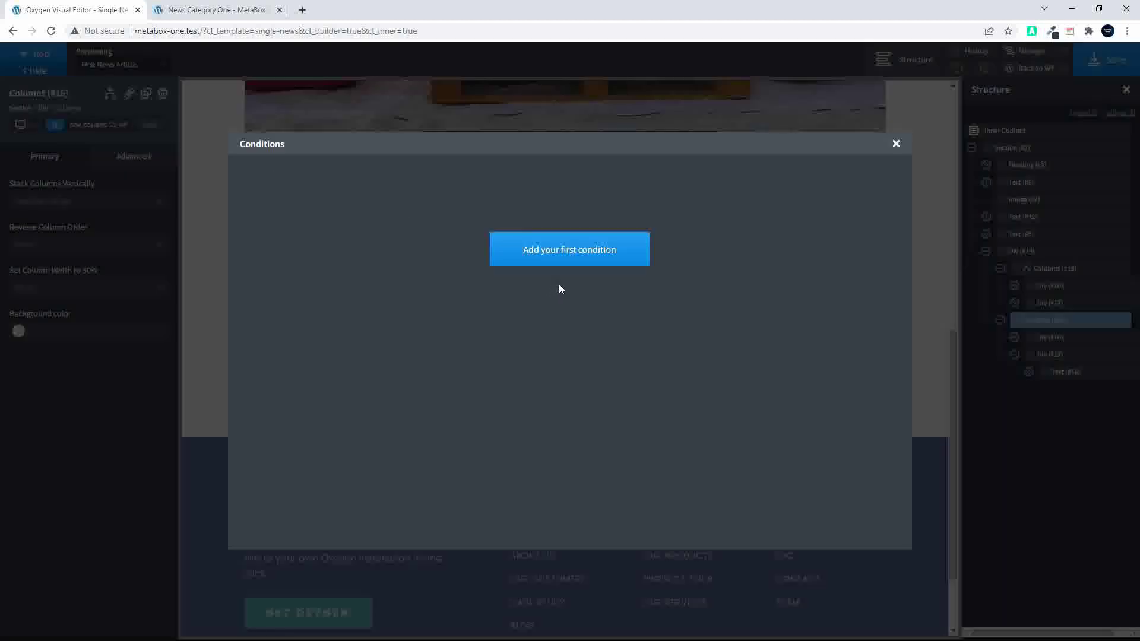
left_click(564, 252)
- Base the Choice Title row's condition on dynamic data from the Make a Choice Meta Box field, without prepend and append text
left_click(315, 182)
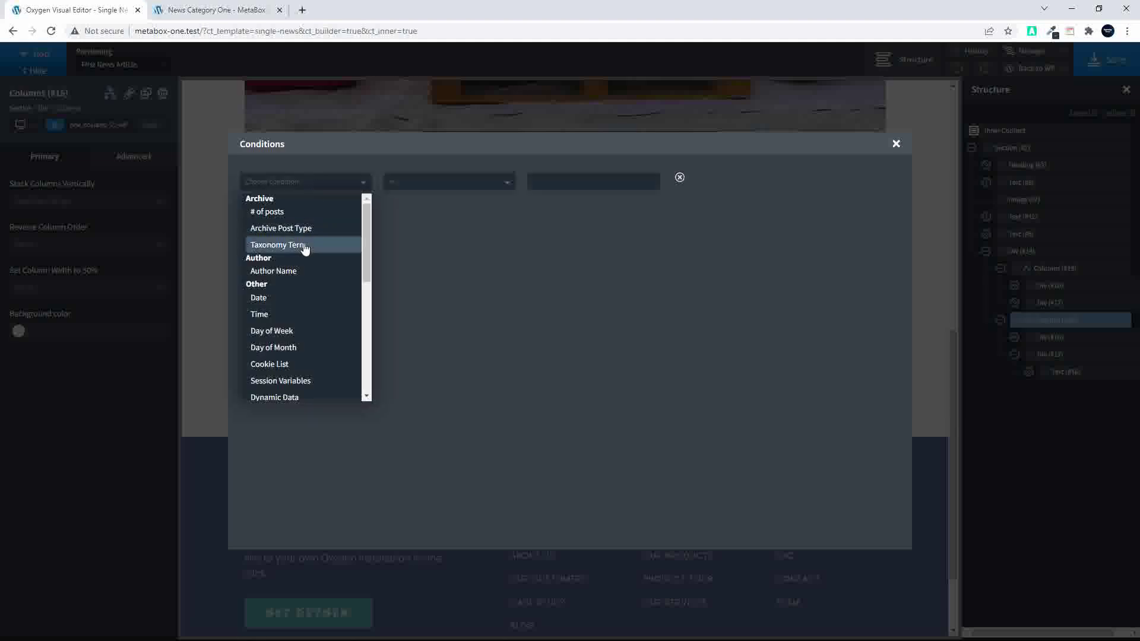
scroll(314, 301, "down", 1)
scroll(314, 301, "down", 1)
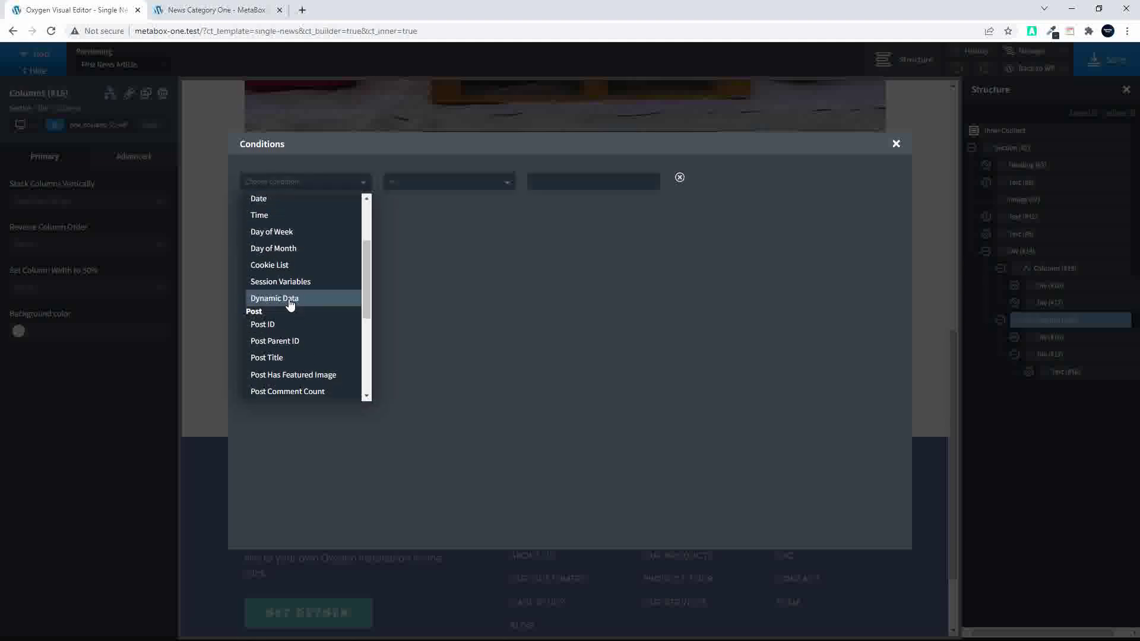
left_click(314, 298)
left_click(675, 224)
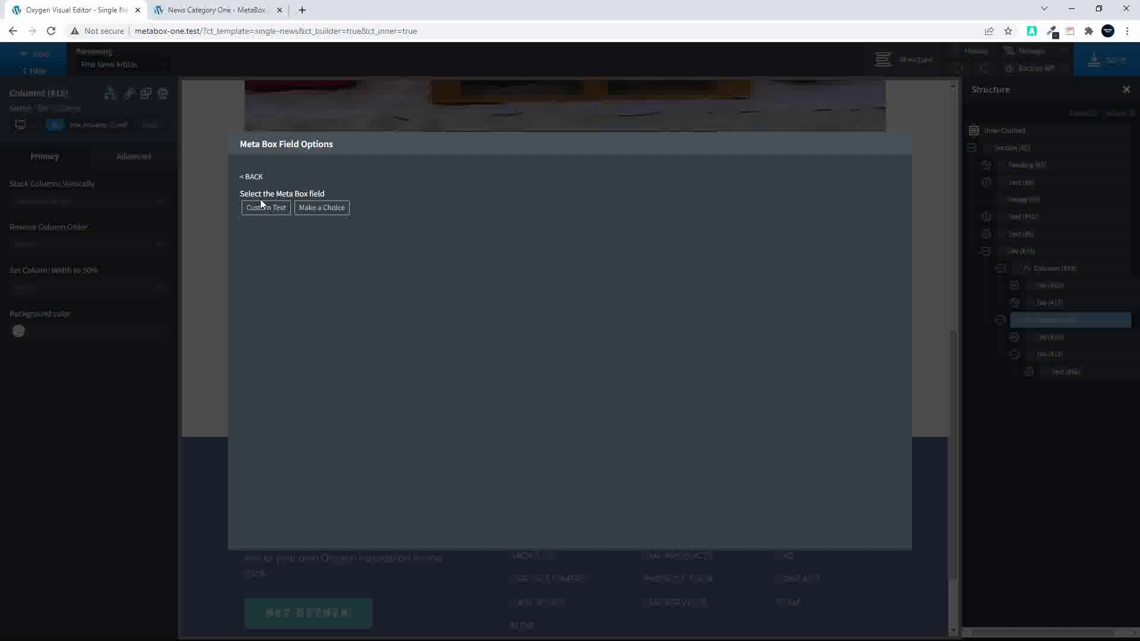
left_click(322, 213)
left_click(291, 278)
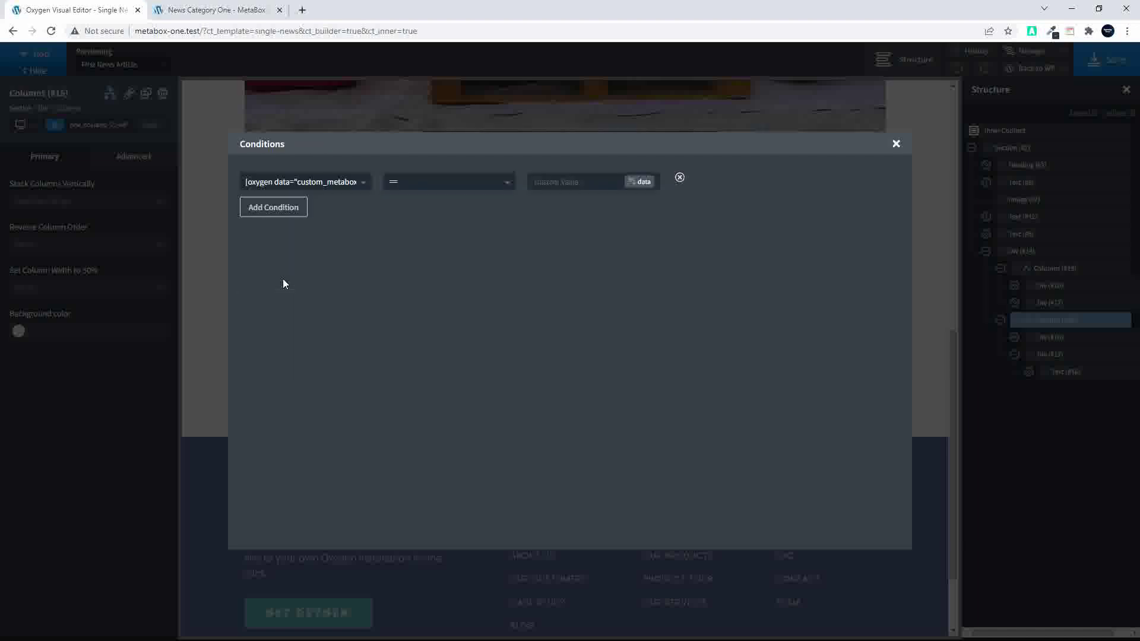
- Set the Make a Choice condition's operator to is_not_blank, close the conditions dialog and save the template
left_click(455, 184)
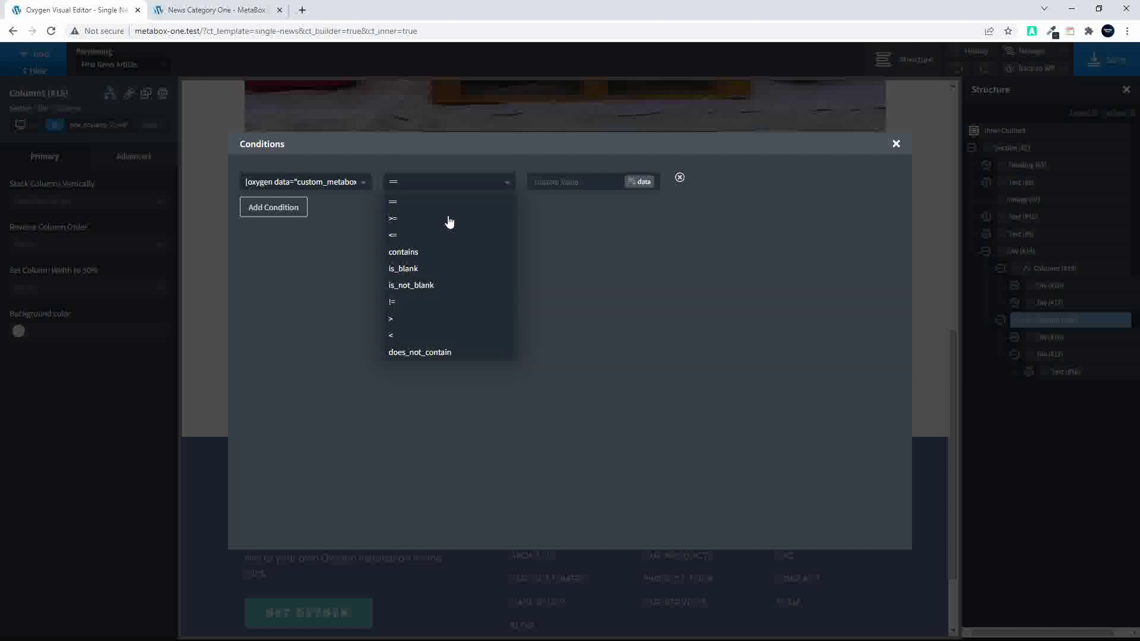
left_click(445, 286)
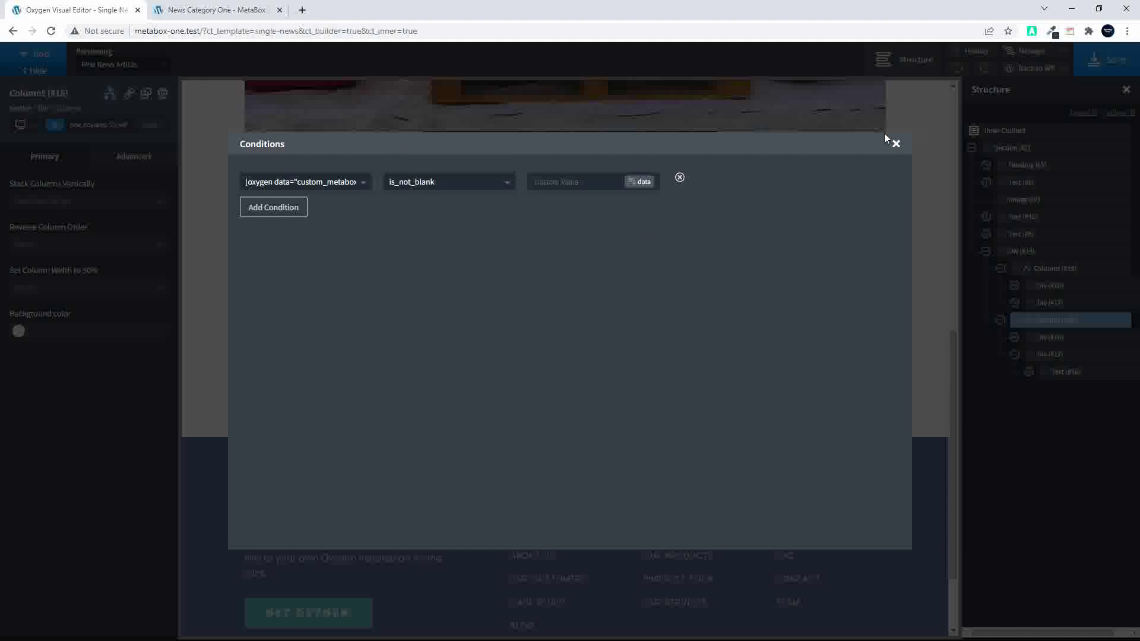
left_click(896, 143)
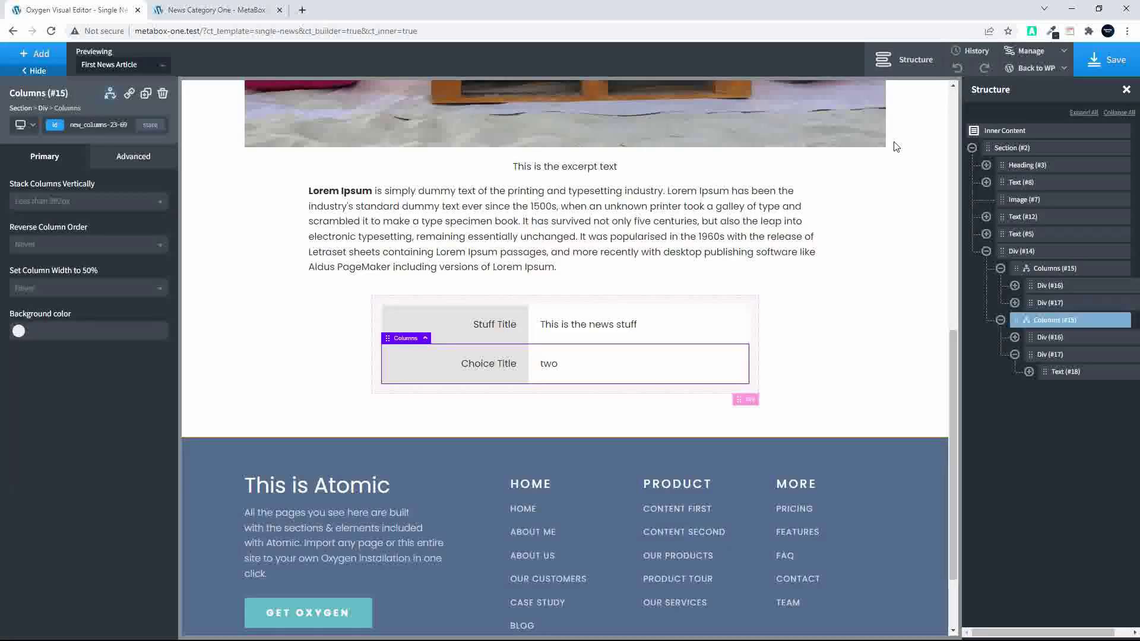
left_click(1105, 53)
- Open First News Article from the News Category One page and inspect its custom field rows
left_click(211, 12)
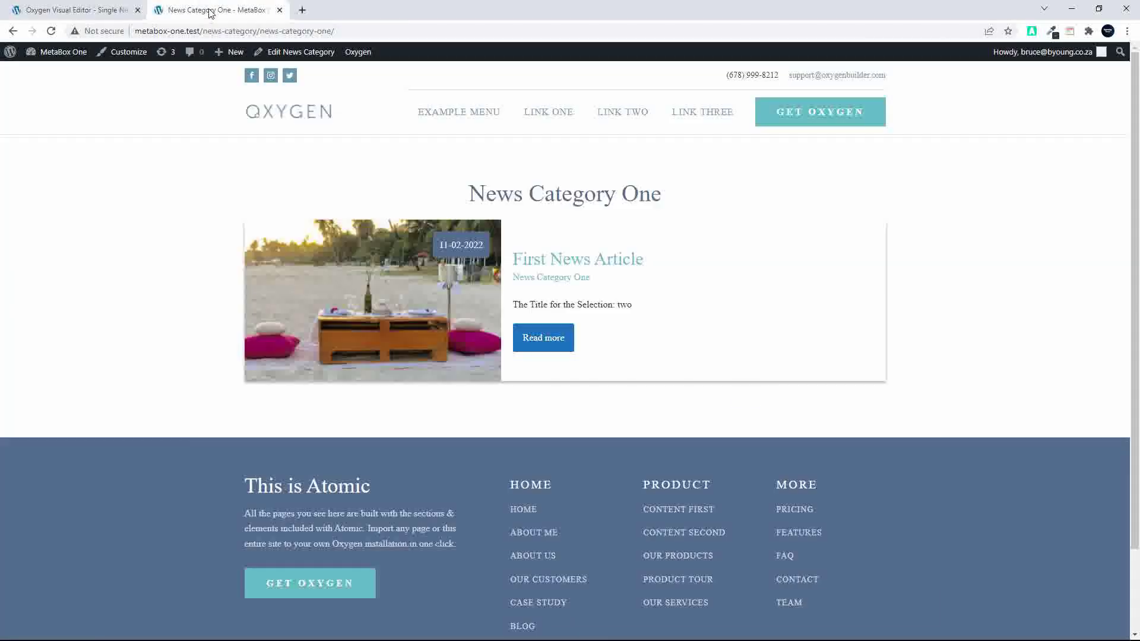
left_click(531, 340)
scroll(534, 342, "down", 10)
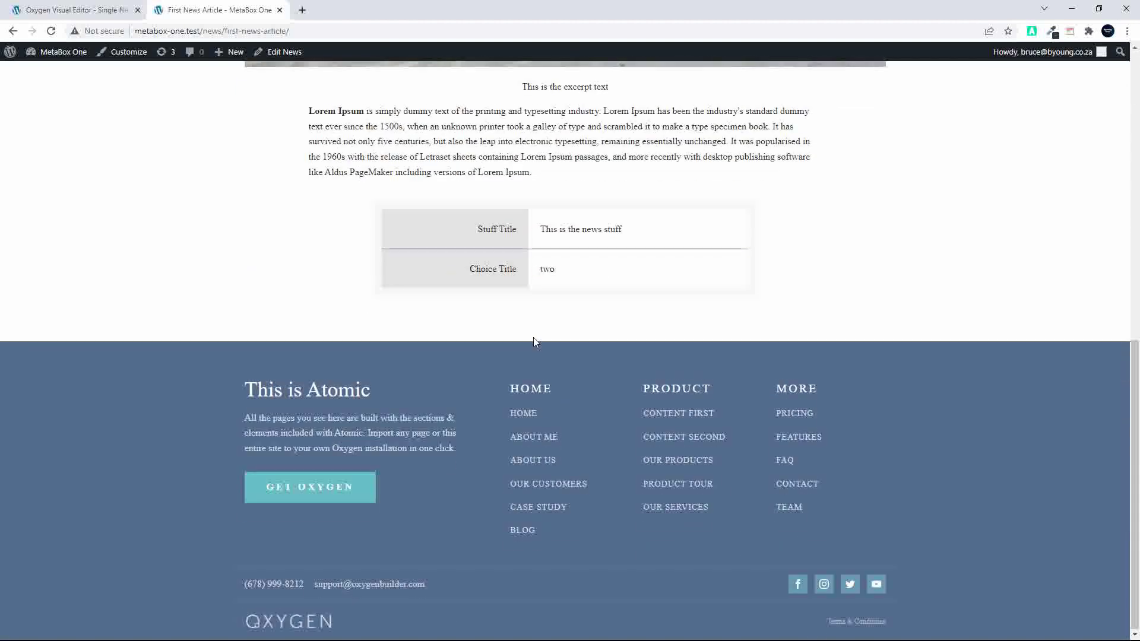
- Open First News Article for editing, clear its Custom Text field and update the article
left_click(284, 54)
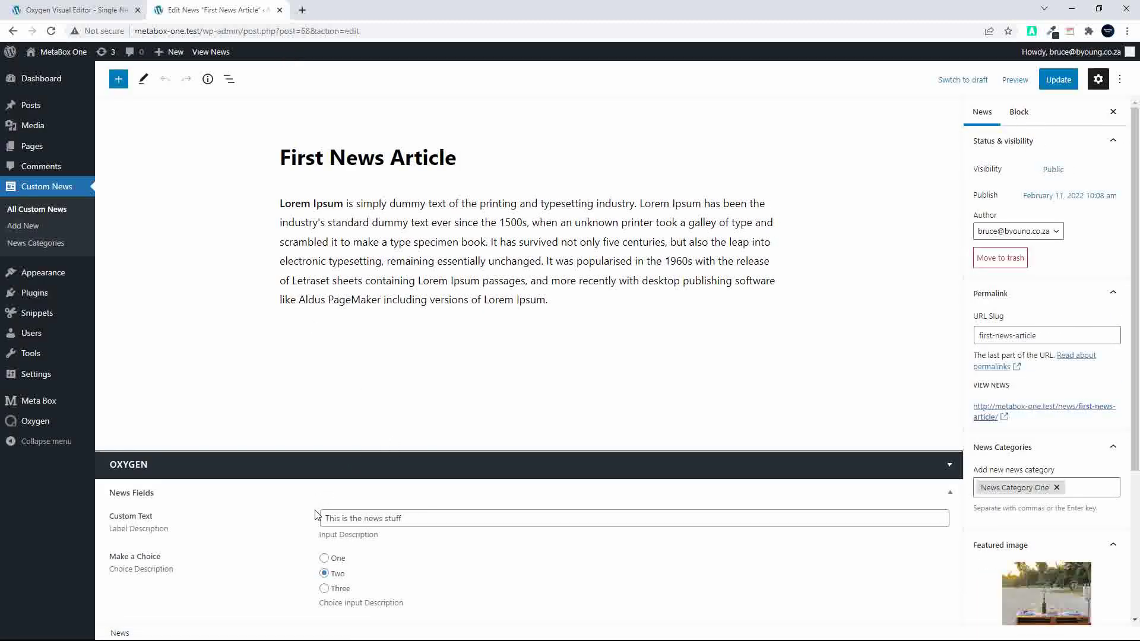
left_click(325, 575)
left_click(398, 518)
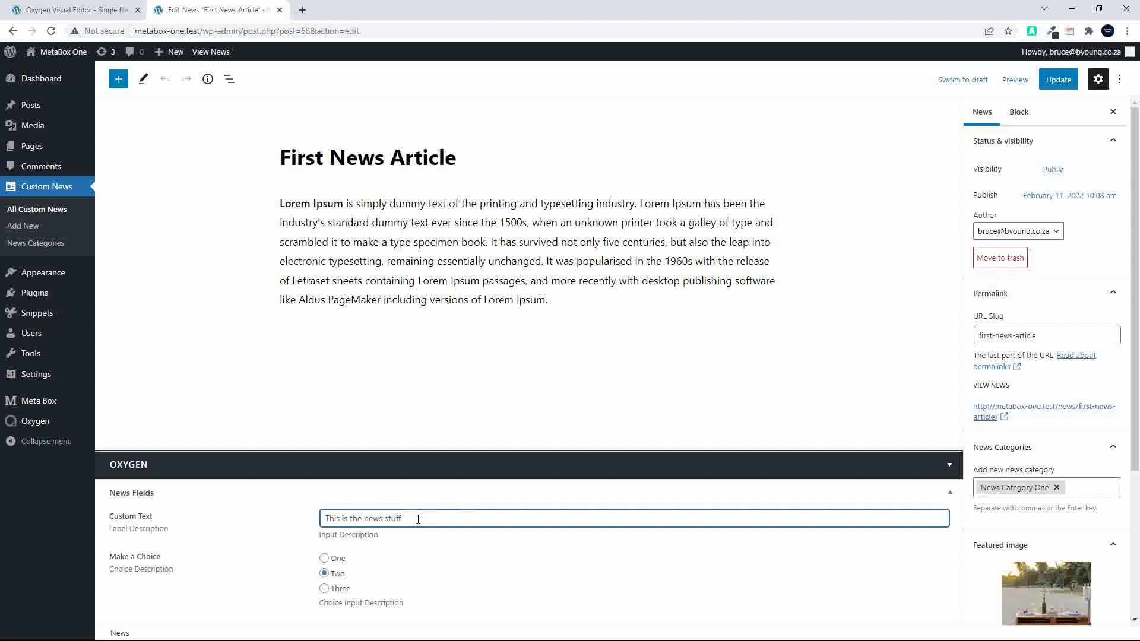
left_click_drag(406, 519, 326, 519)
key("BackSpace")
left_click(1063, 82)
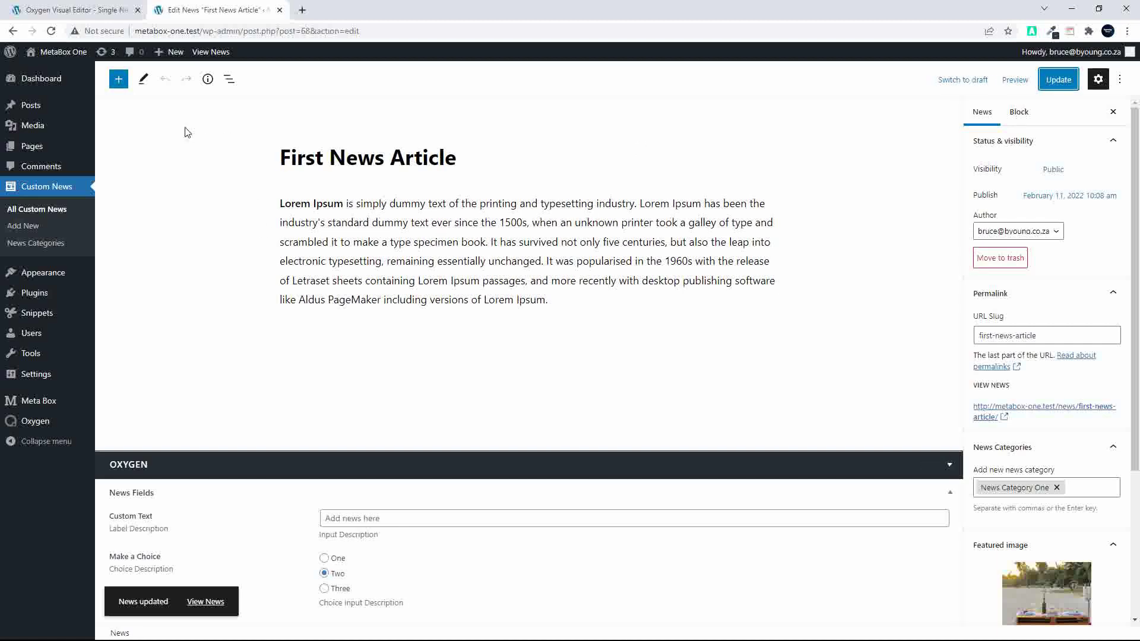
- View the updated article and check its custom field rows, then return to the Oxygen editor
left_click(206, 603)
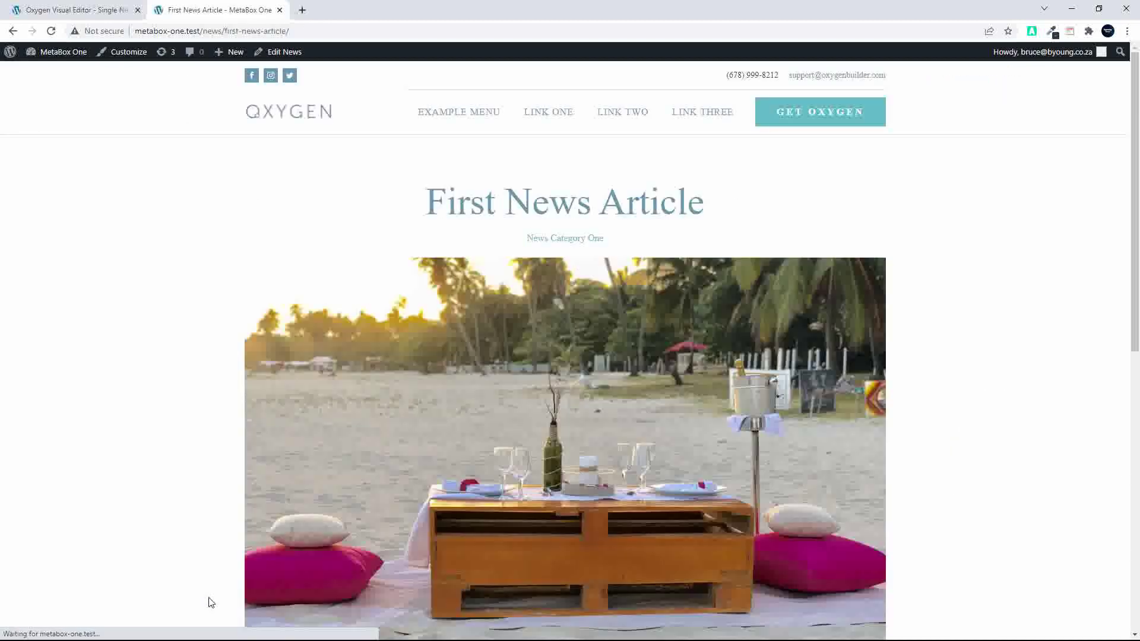
scroll(276, 383, "down", 6)
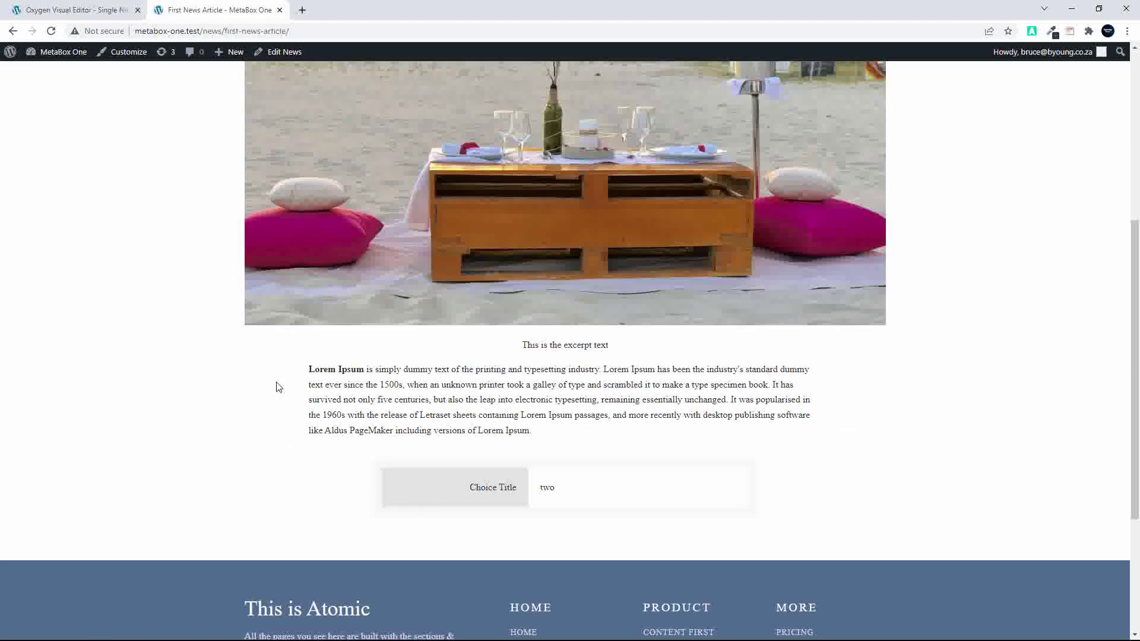
scroll(276, 387, "down", 2)
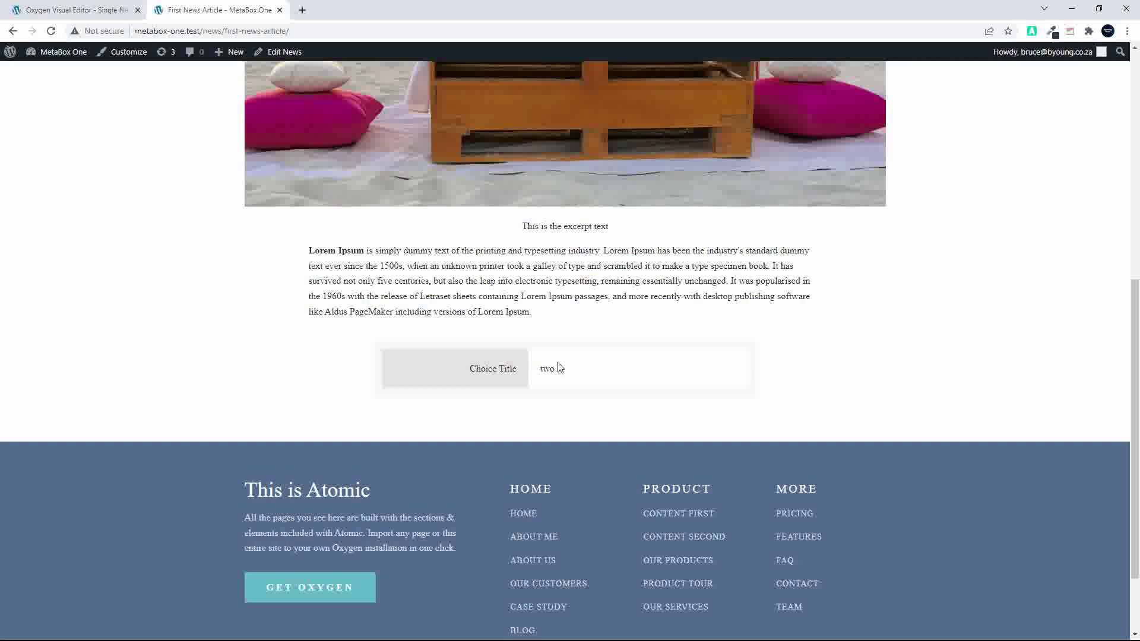
left_click(118, 9)
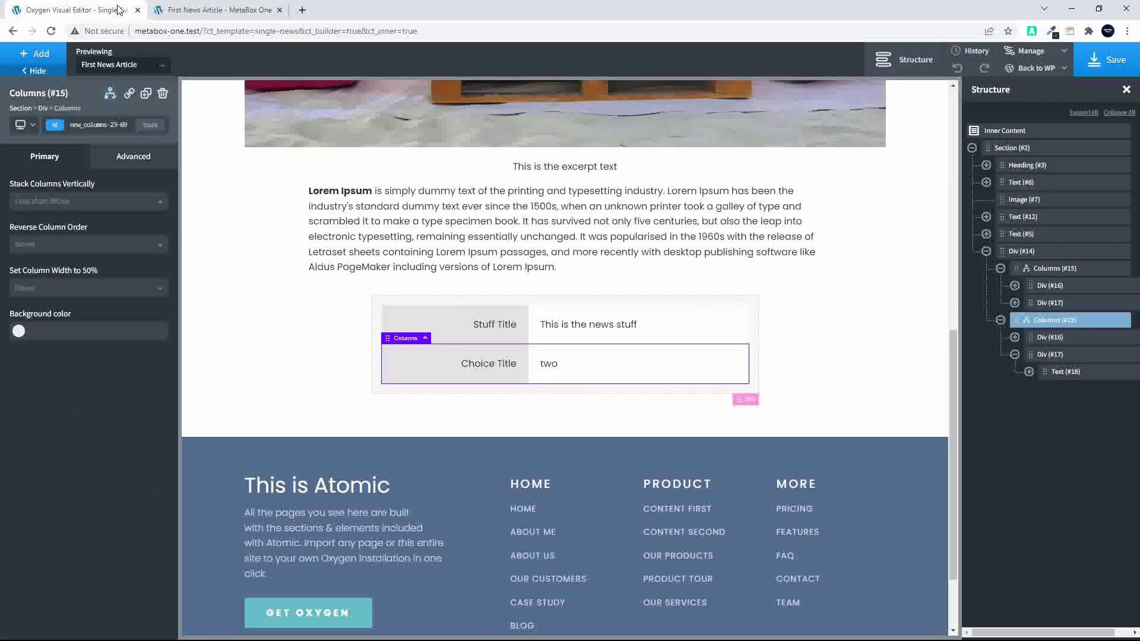
- Open the Make a Choice field's settings in the Meta Box field group News Fields from the WordPress admin
left_click(208, 10)
left_click(54, 53)
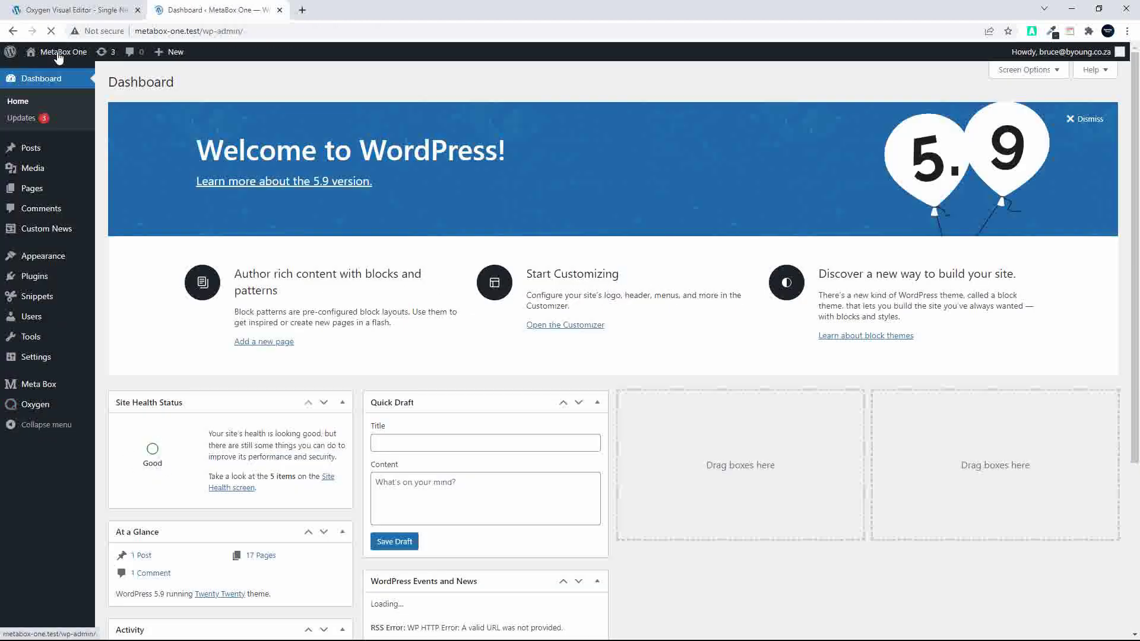
left_click(39, 387)
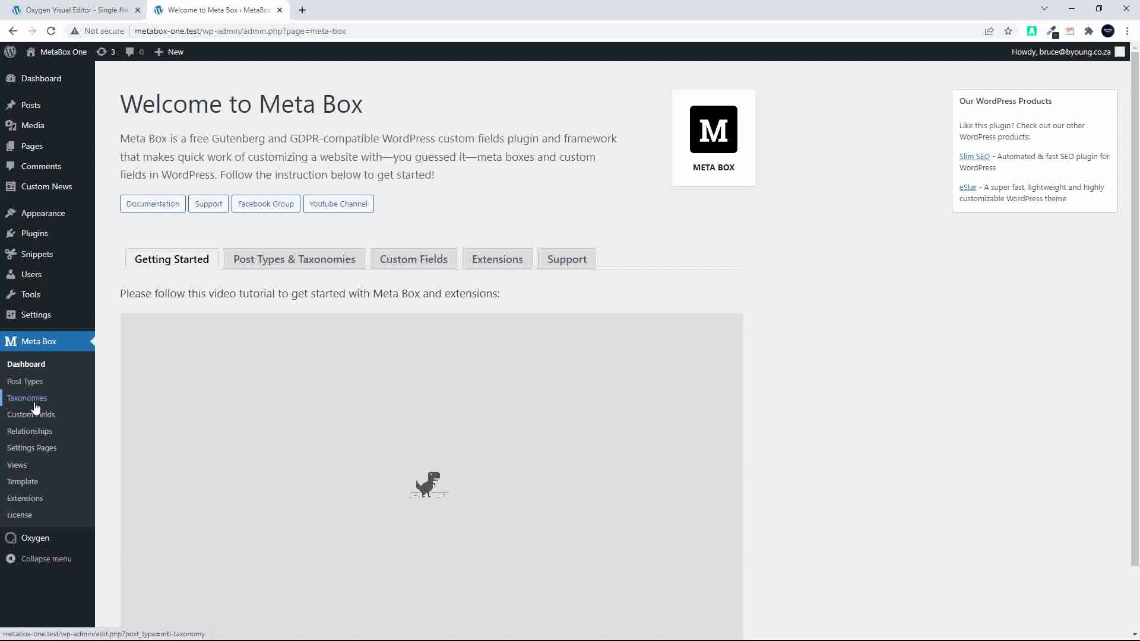
left_click(30, 414)
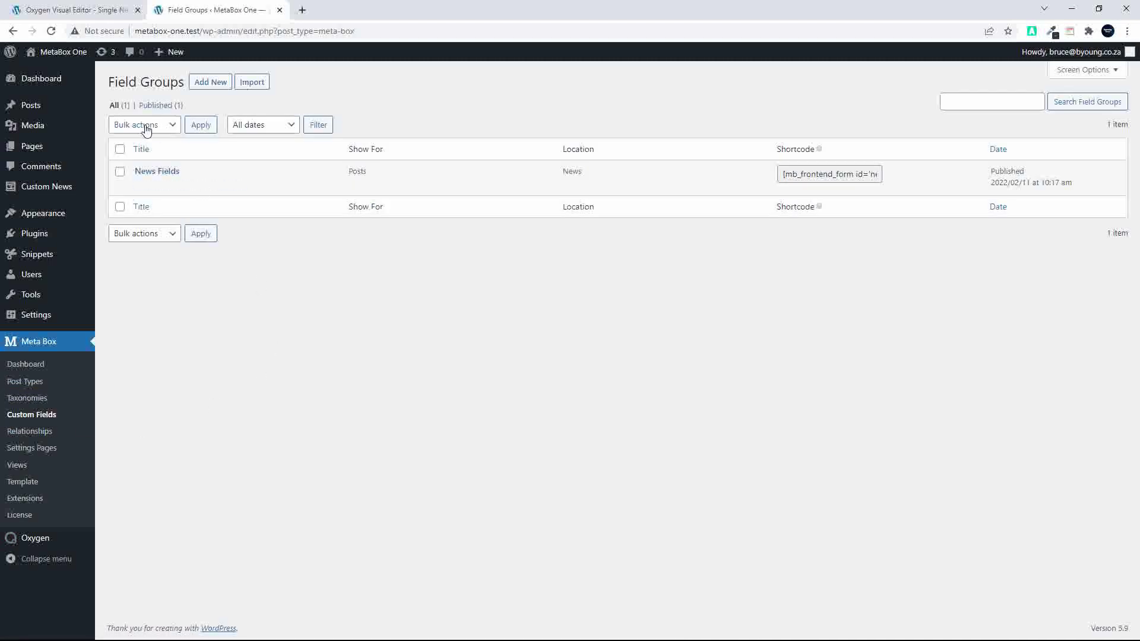
left_click(149, 171)
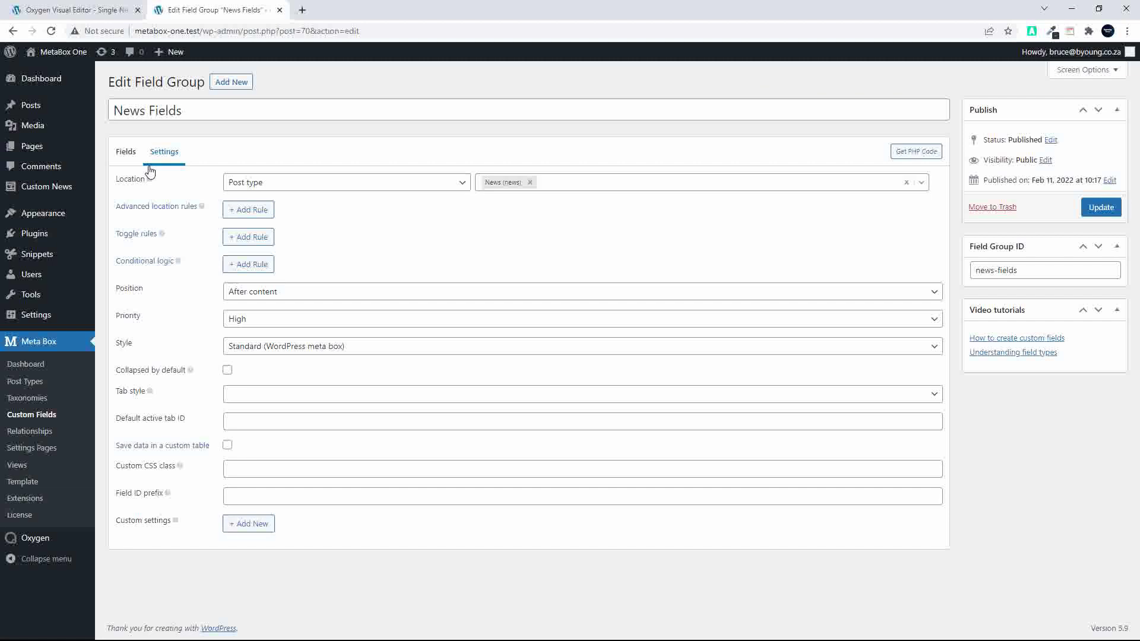
left_click(126, 156)
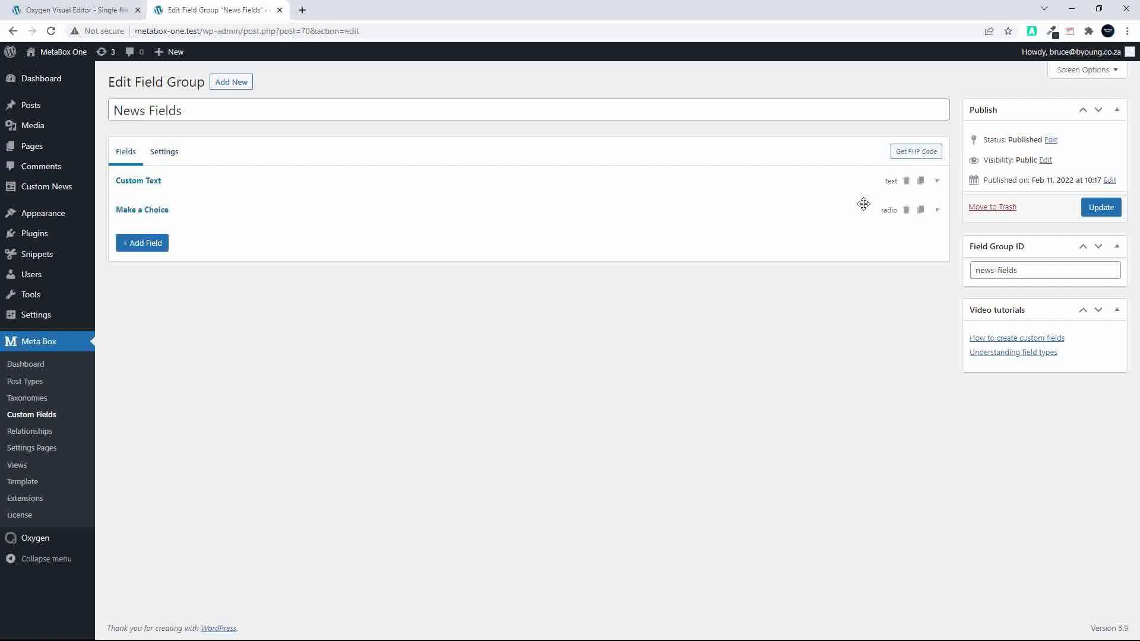
left_click(937, 211)
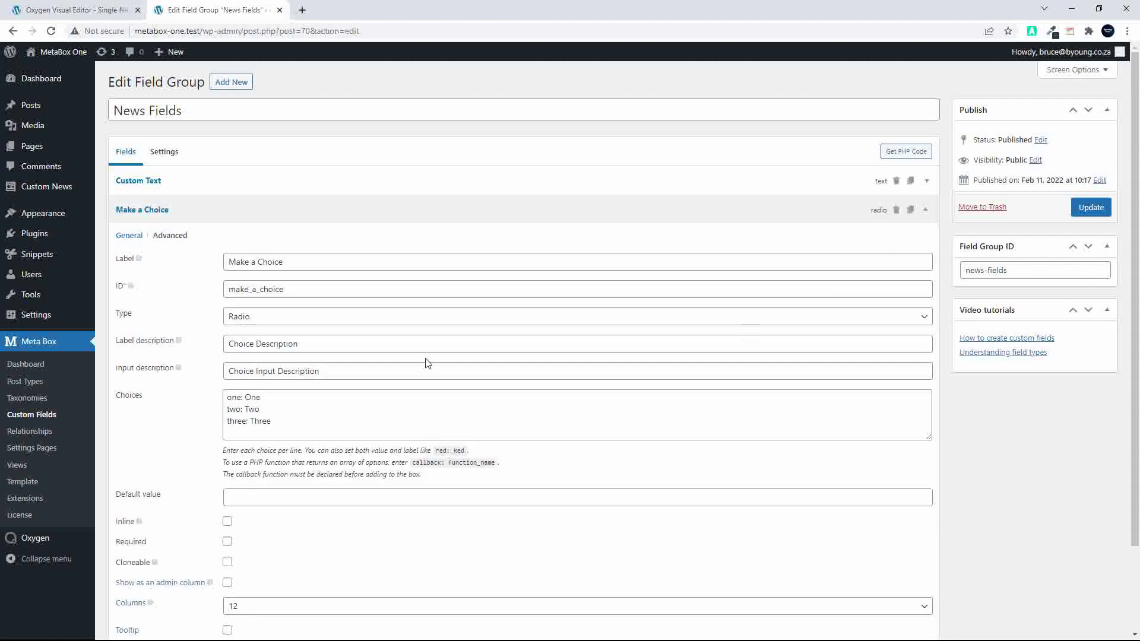
scroll(167, 428, "down", 2)
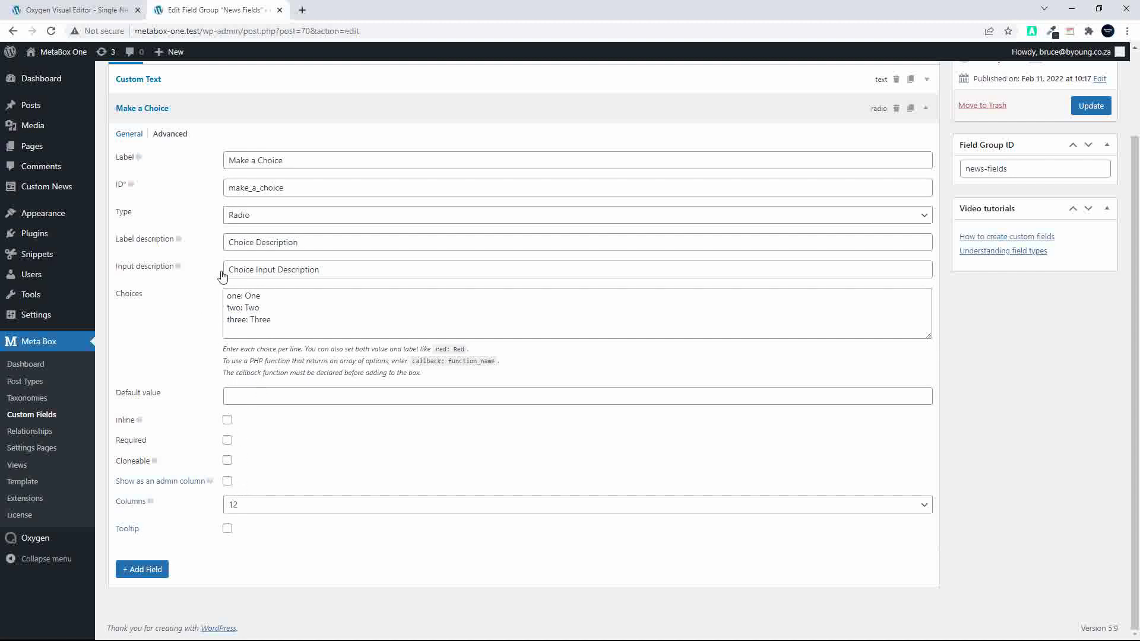
- Add "none: None" as the first choice of the Make a Choice field and update the field group
left_click(227, 295)
key("Return")
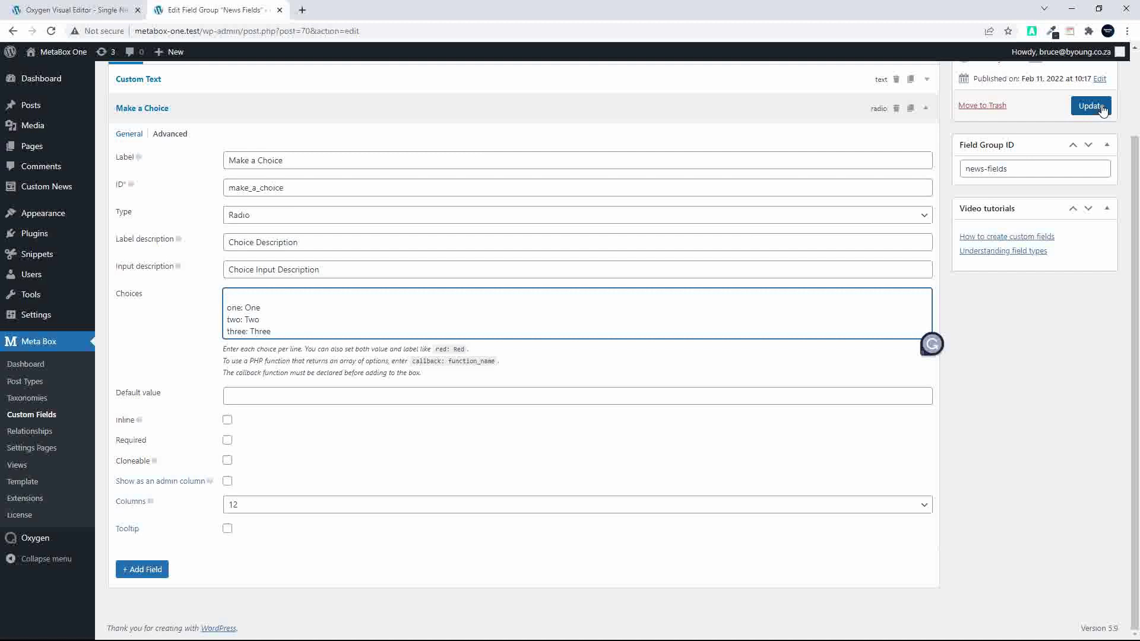
key("Delete")
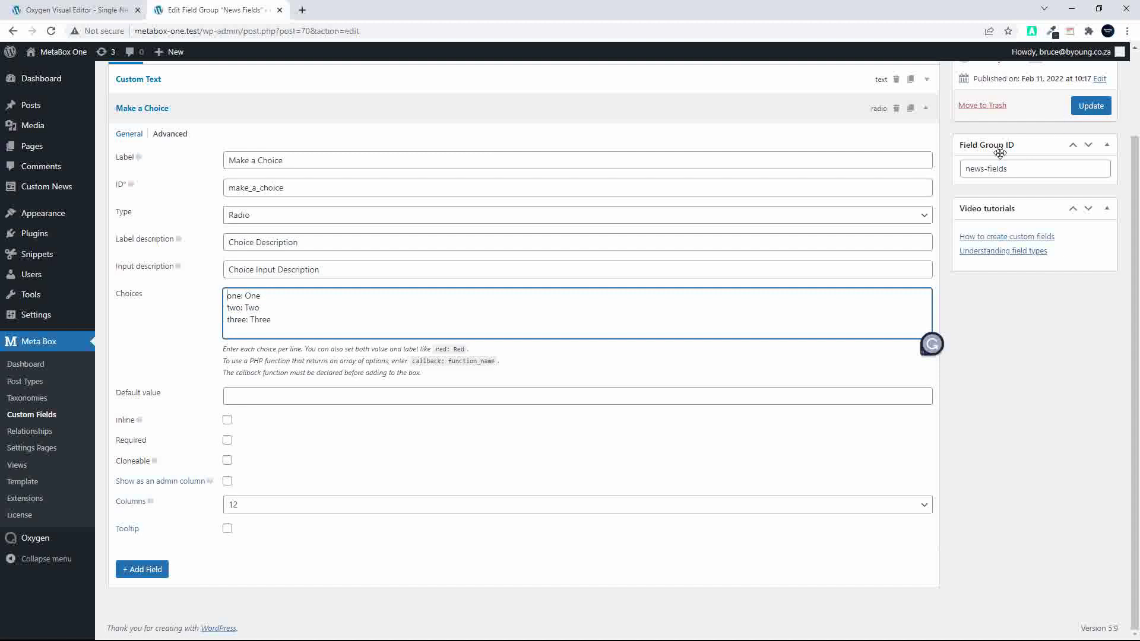
key("Return")
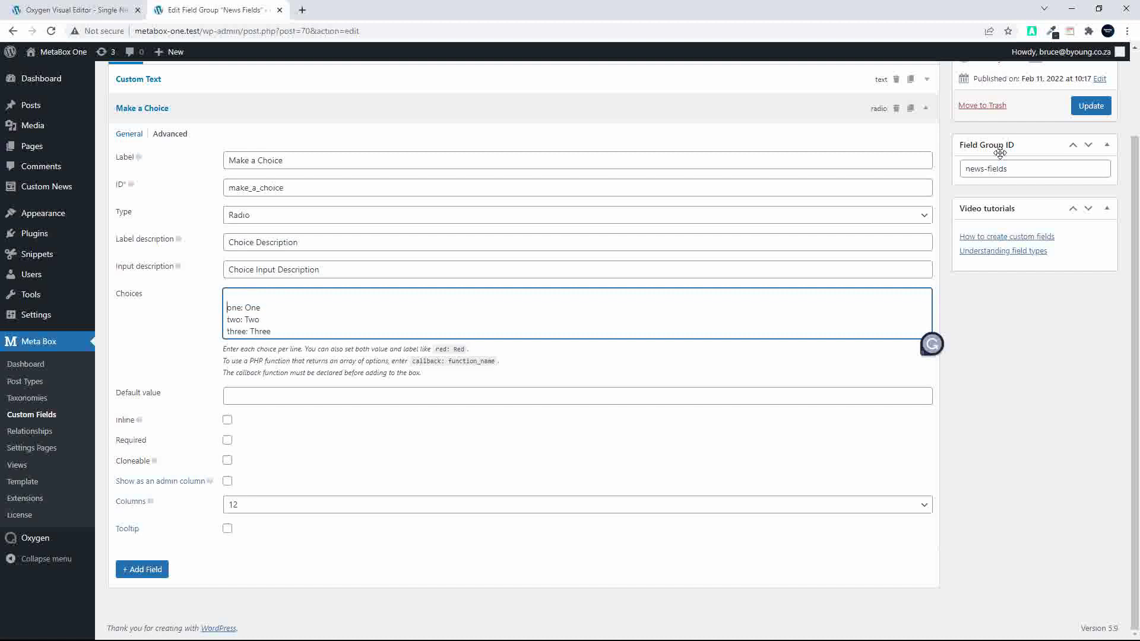
type("none: None")
left_click(1091, 106)
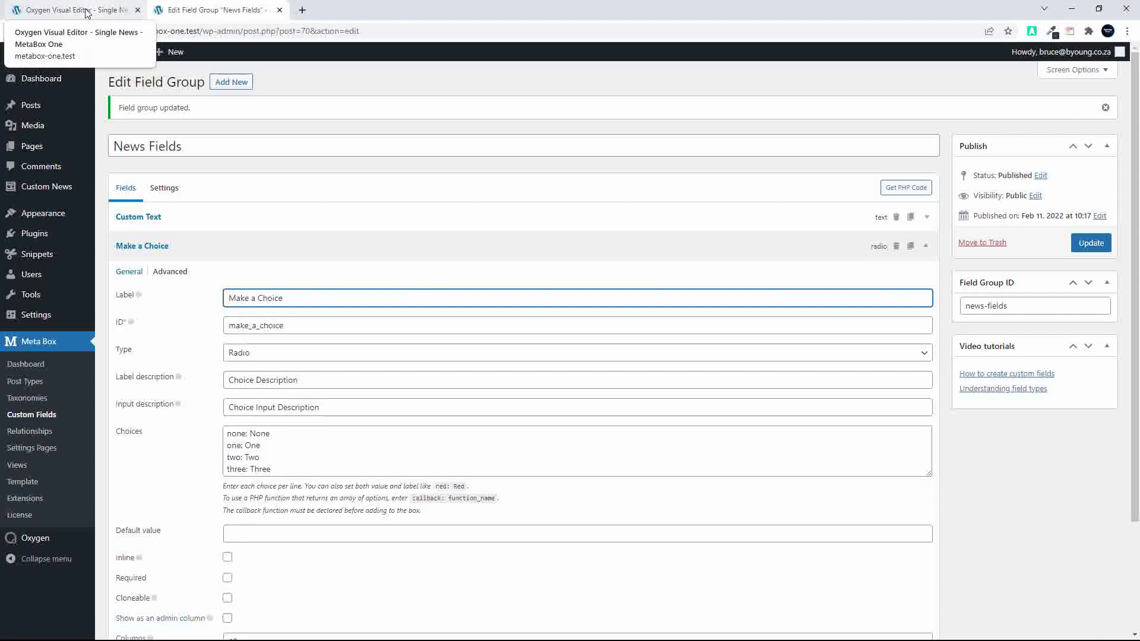
- Set Make a Choice to None in First News Article and update the article
left_click(52, 187)
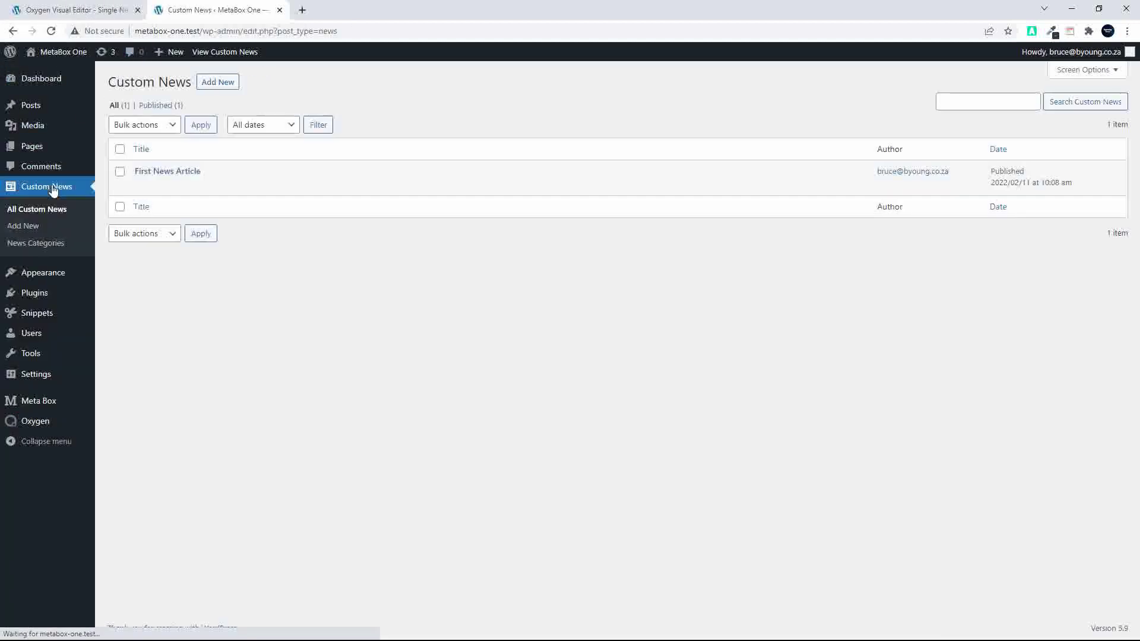
left_click(159, 172)
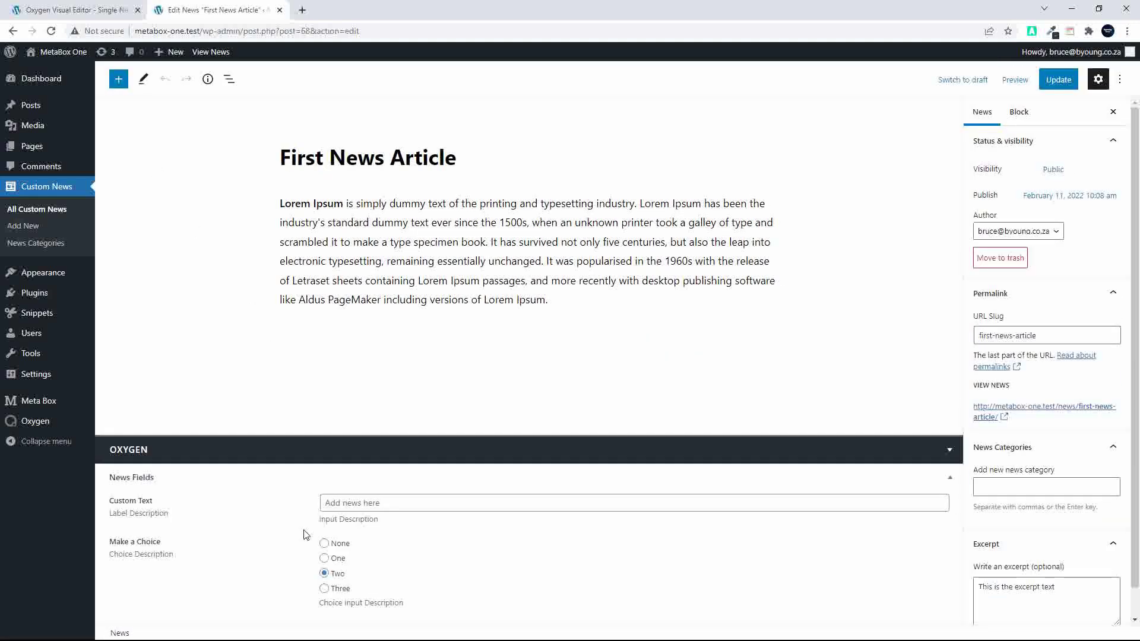
left_click(324, 543)
left_click(1060, 81)
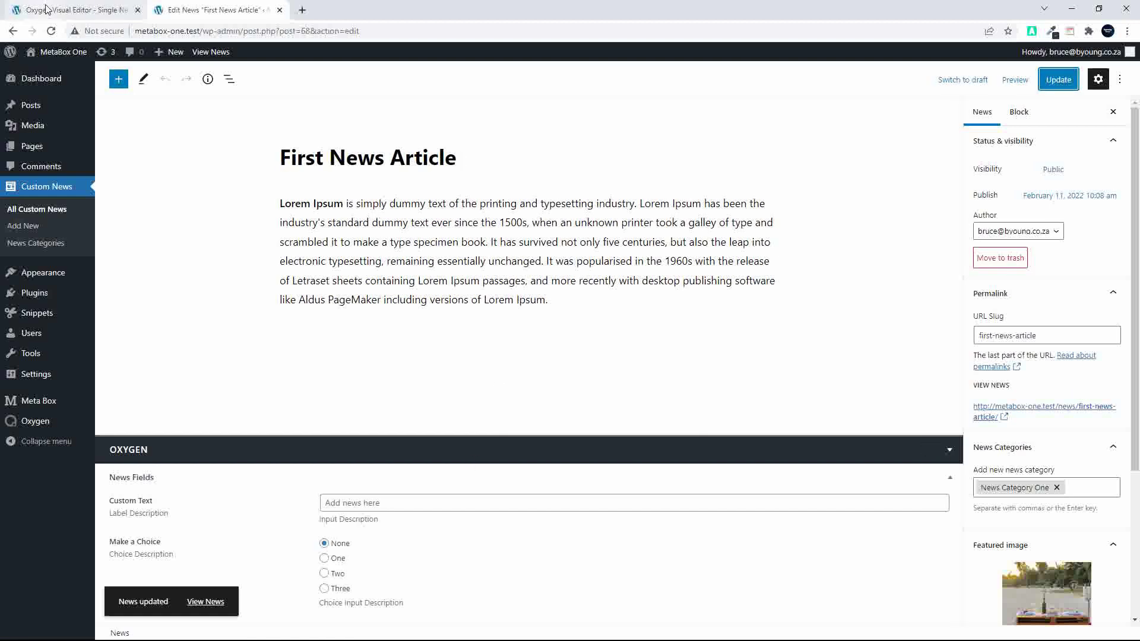
- In the Oxygen editor, change the Choice Title row's display condition to != none and save the template
left_click(91, 15)
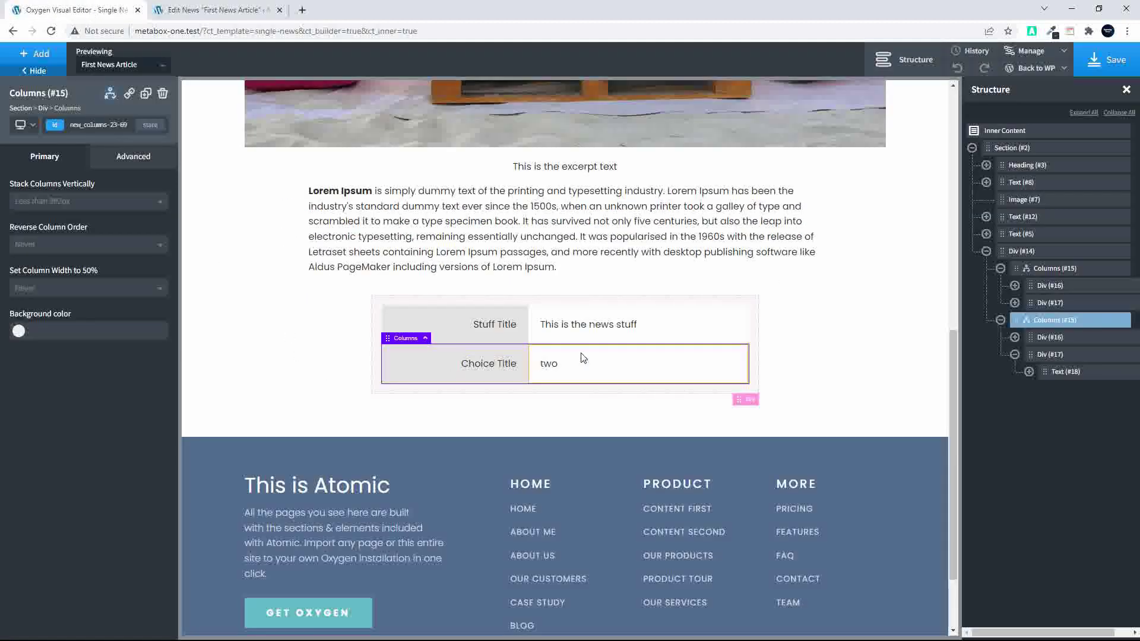
left_click(110, 93)
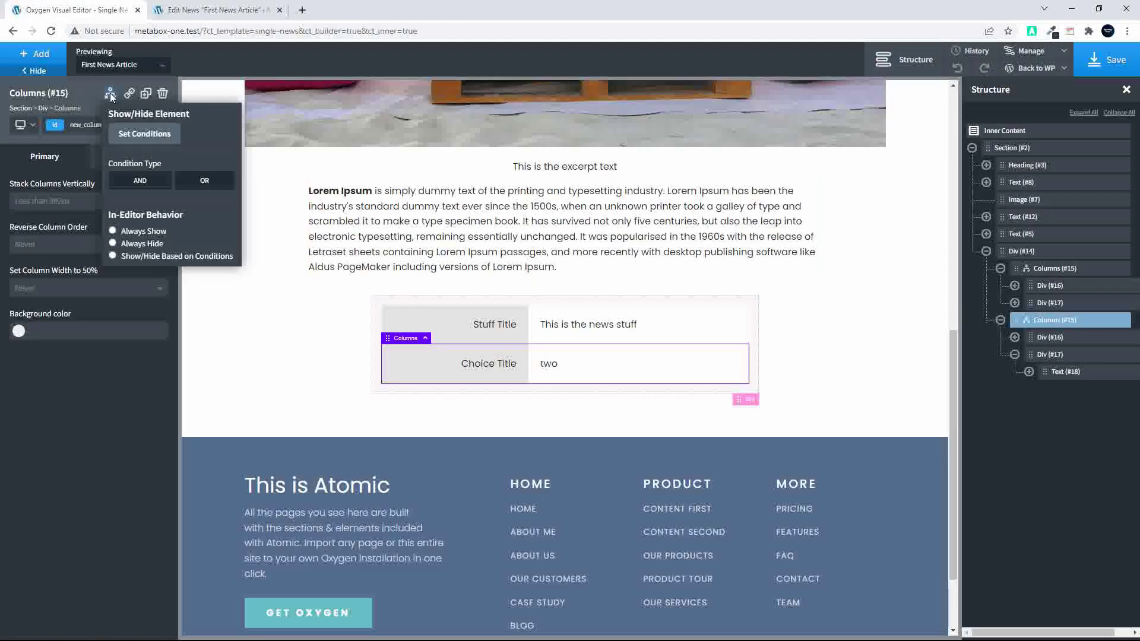
left_click(141, 135)
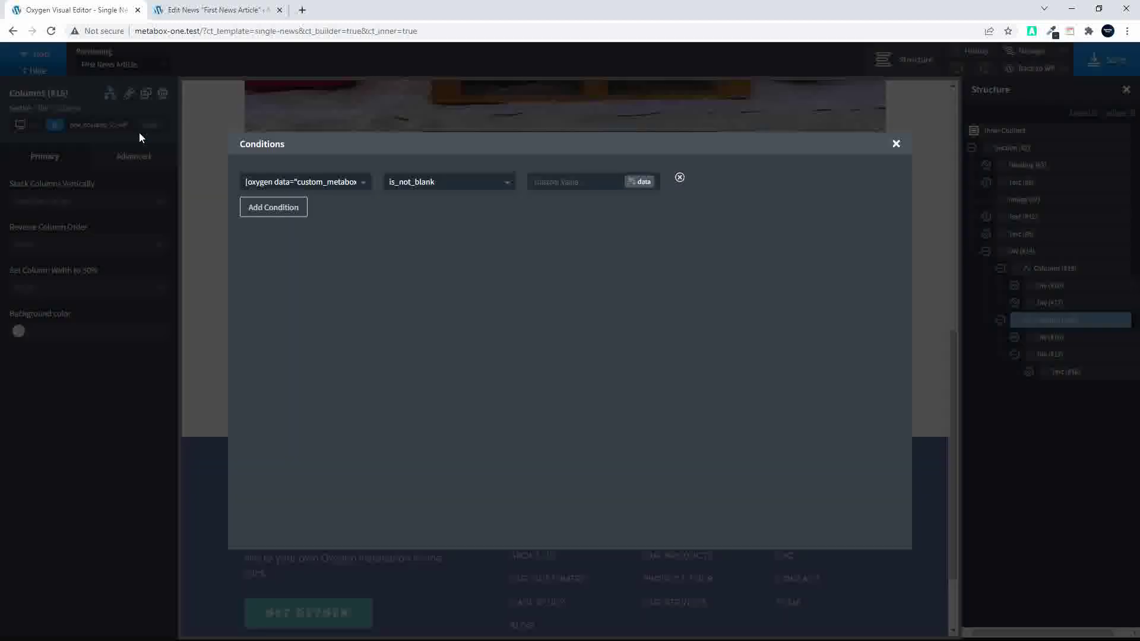
left_click(506, 187)
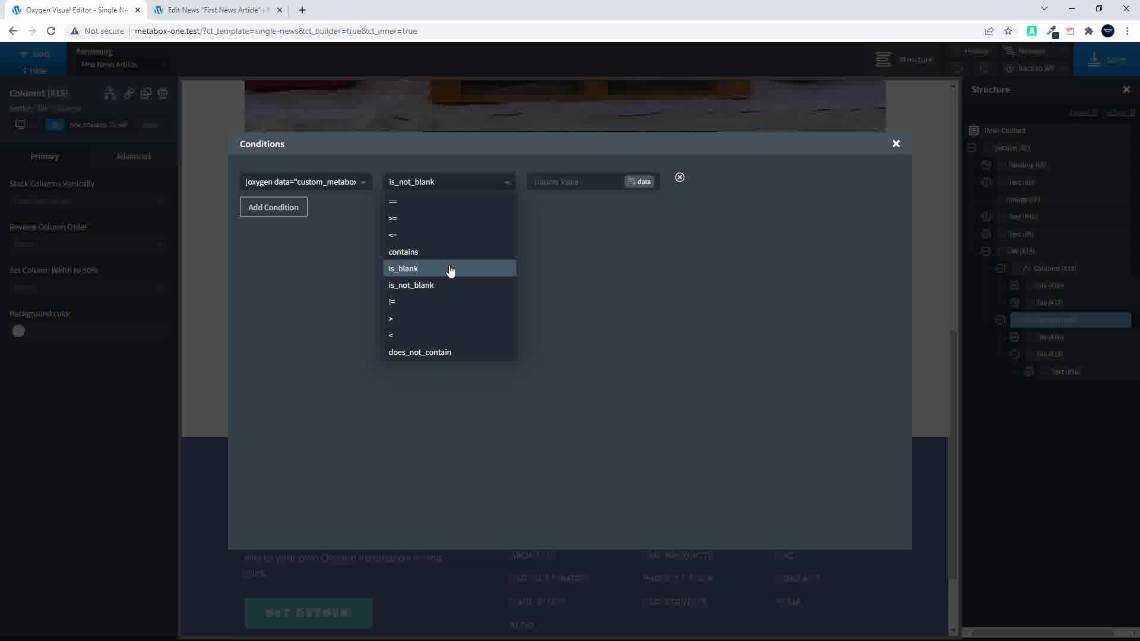
left_click(445, 301)
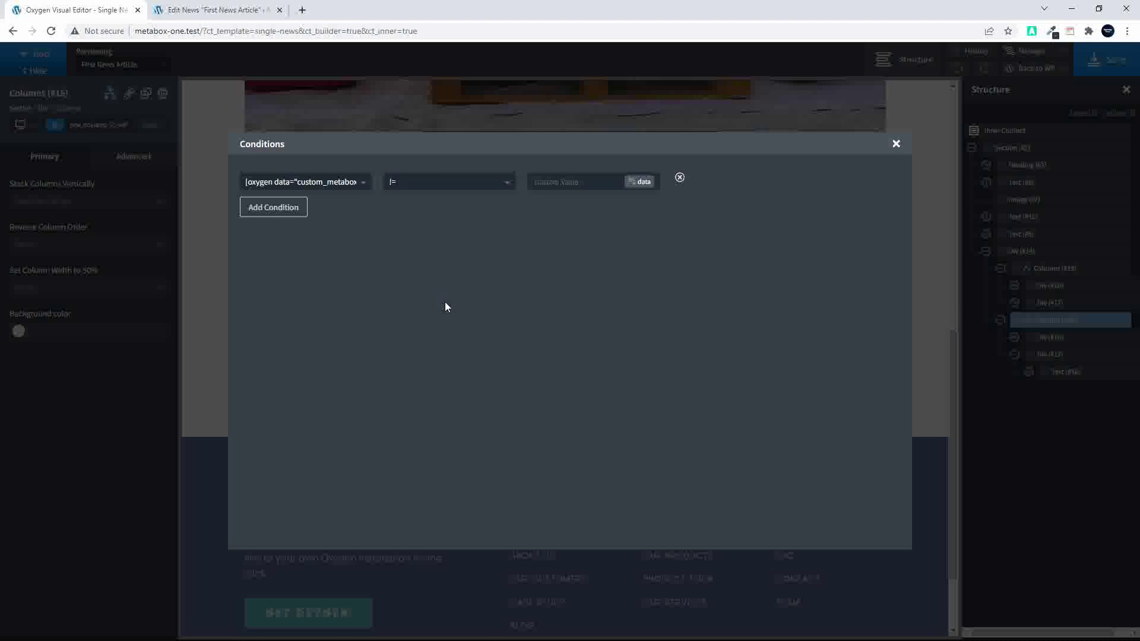
left_click(574, 182)
type("none")
left_click(897, 145)
left_click(1111, 64)
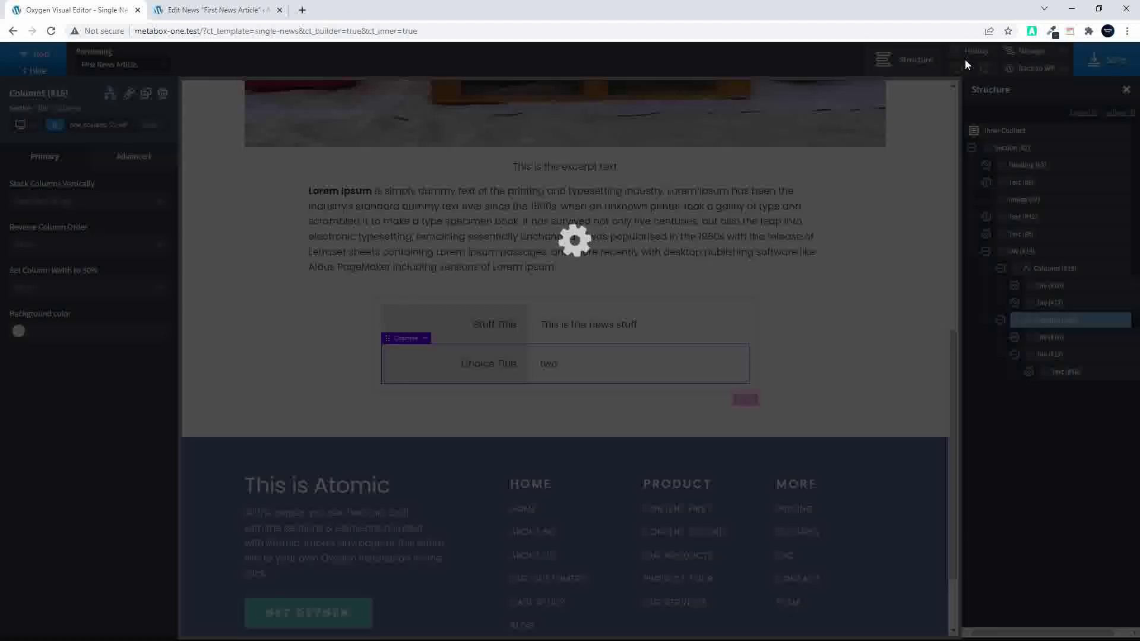
- View First News Article on the front end and check the area below the body text for custom field rows
left_click(219, 10)
left_click(204, 55)
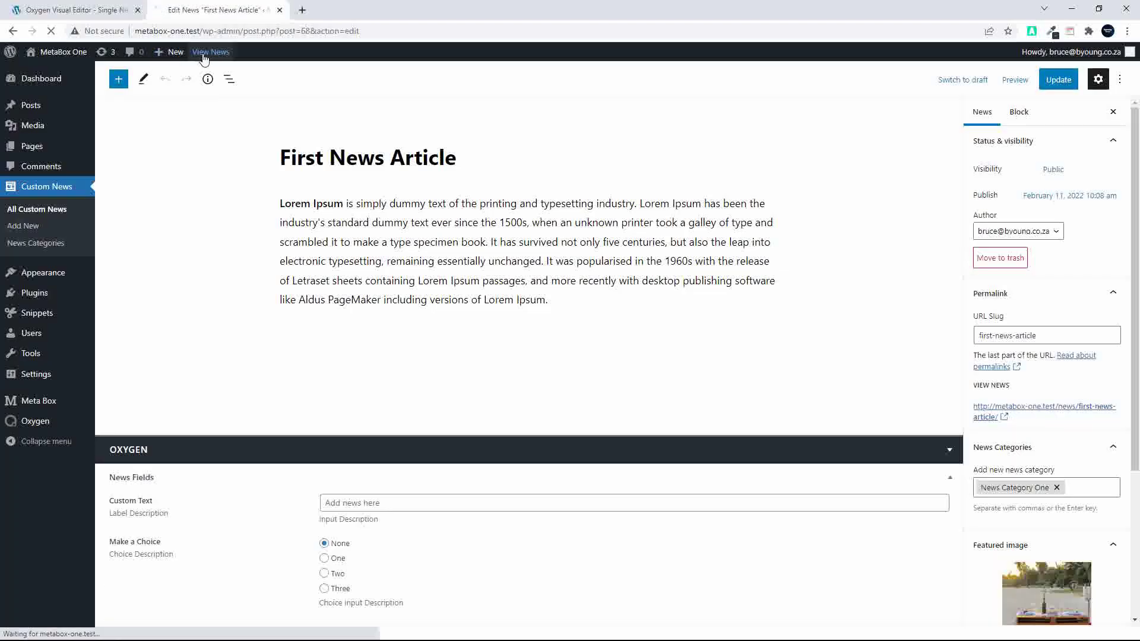
scroll(176, 231, "down", 9)
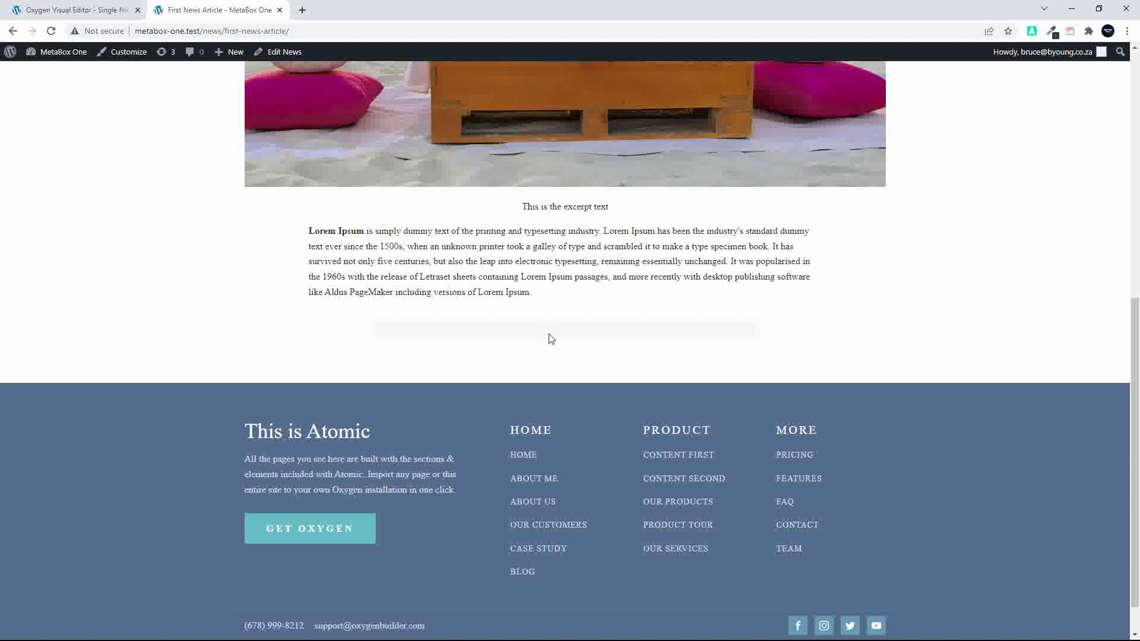
- Back in the Oxygen editor, add a dynamic data condition to the div wrapping both rows: Meta Box field Custom Text is_not_blank
left_click(78, 9)
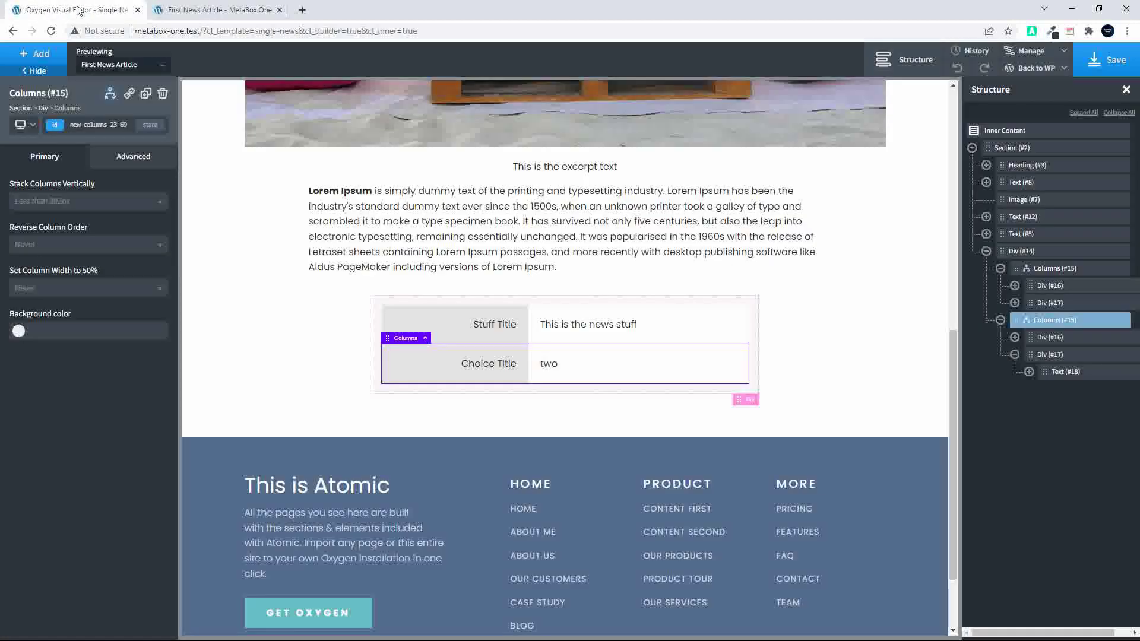
left_click(1017, 251)
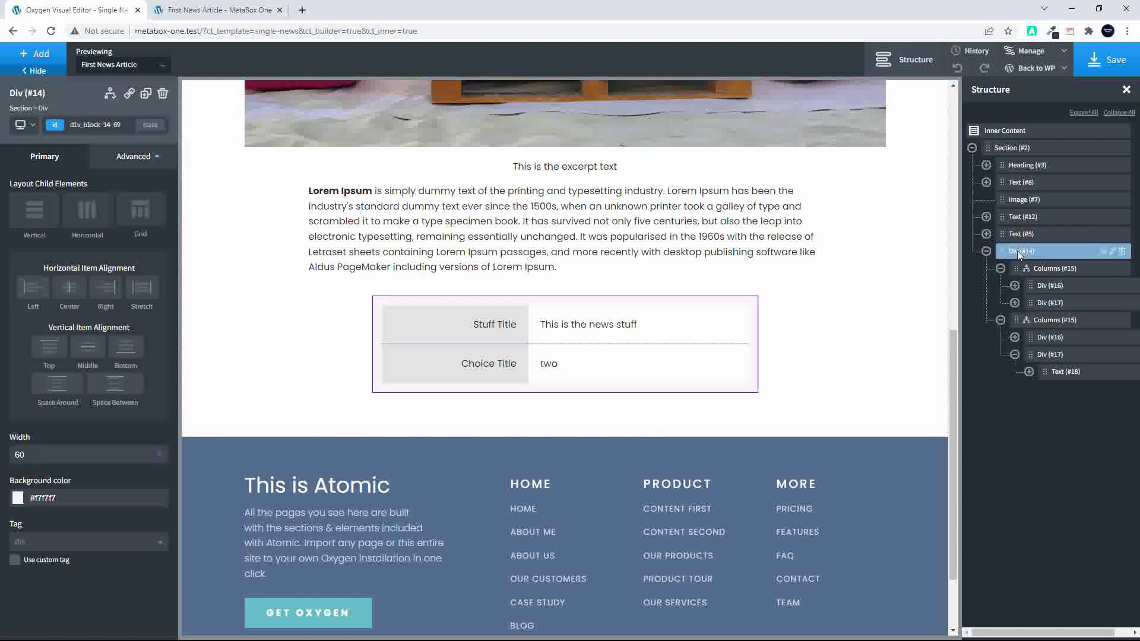
left_click(110, 95)
left_click(127, 135)
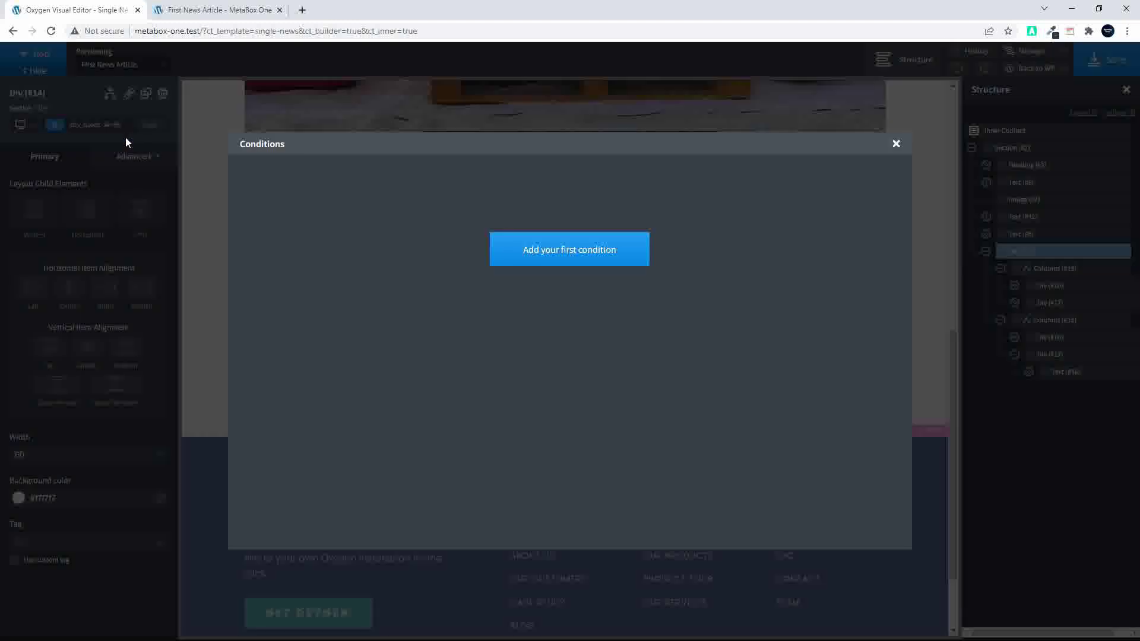
left_click(567, 254)
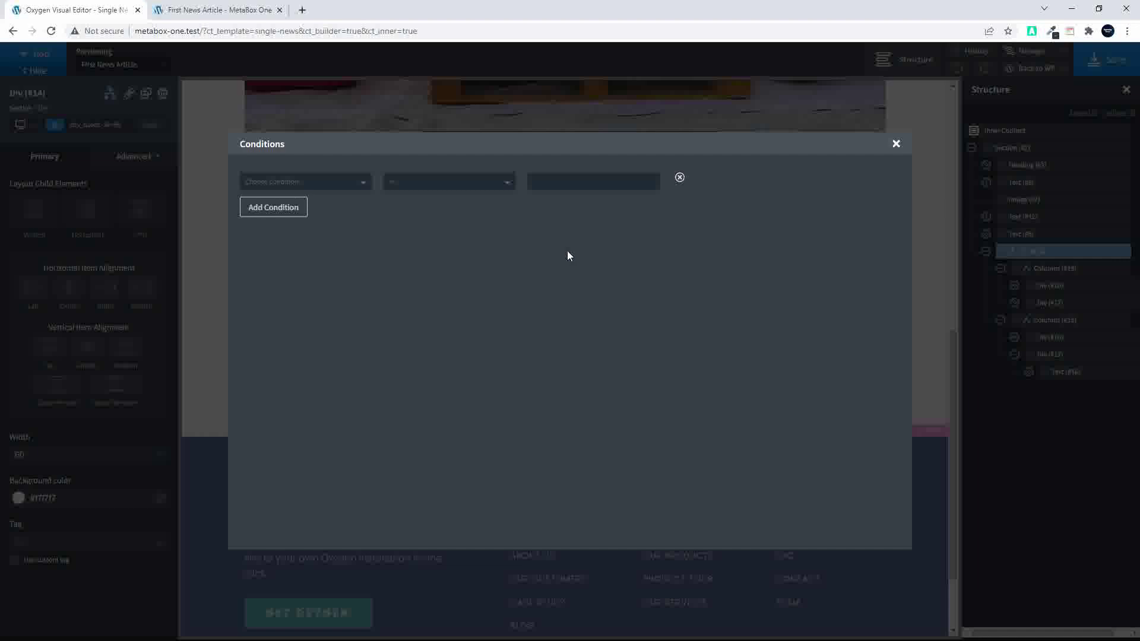
left_click(358, 188)
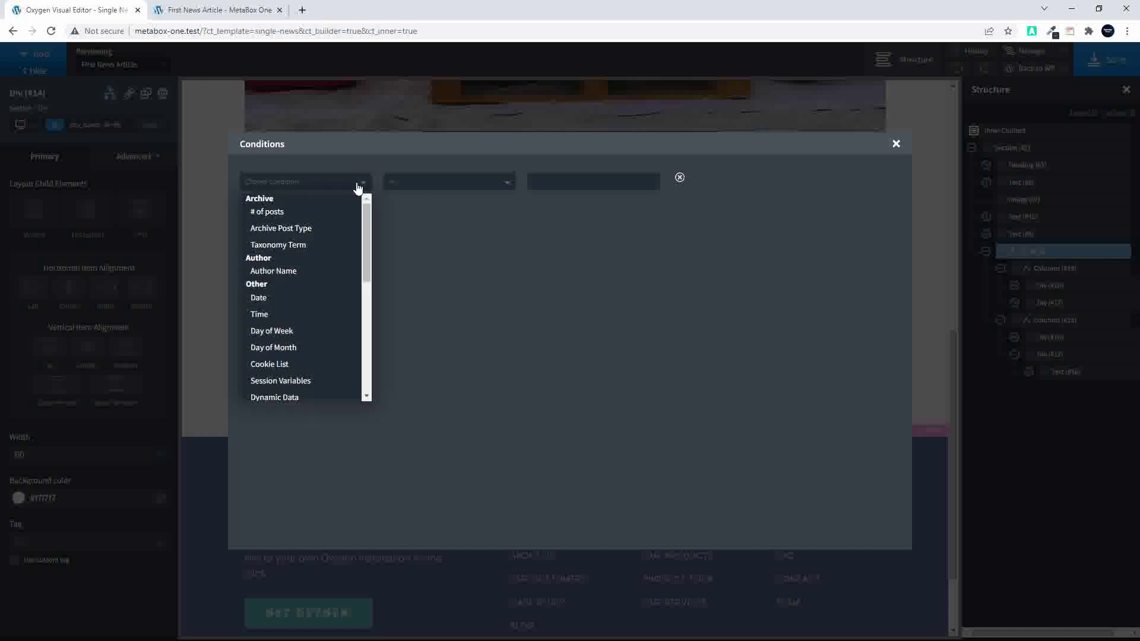
scroll(342, 305, "down", 1)
scroll(339, 316, "down", 1)
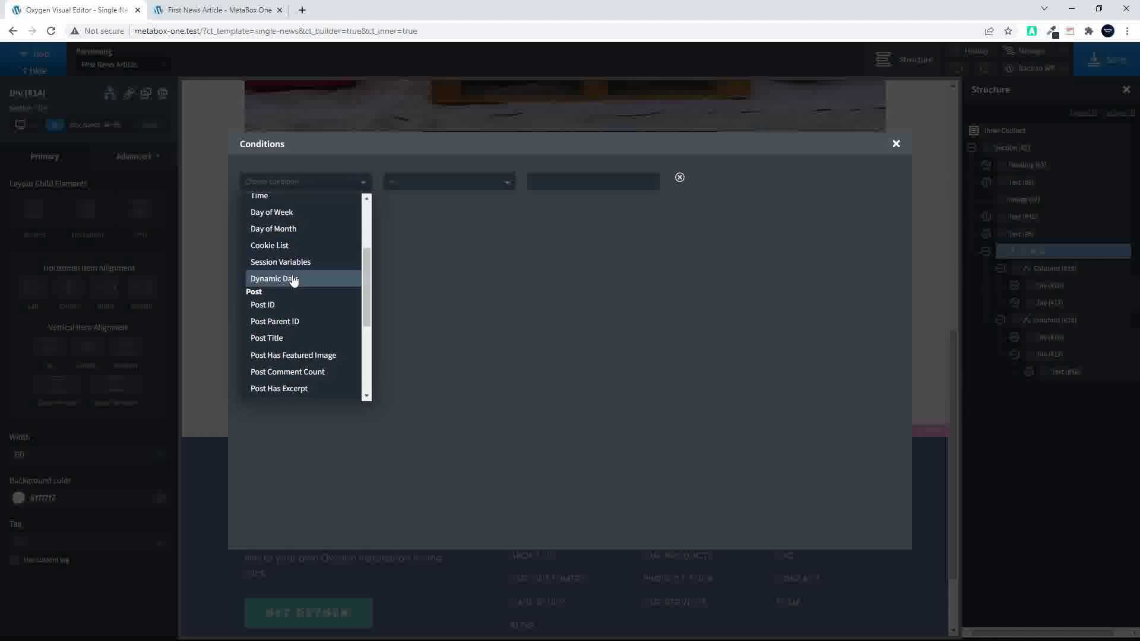
left_click(293, 278)
left_click(686, 216)
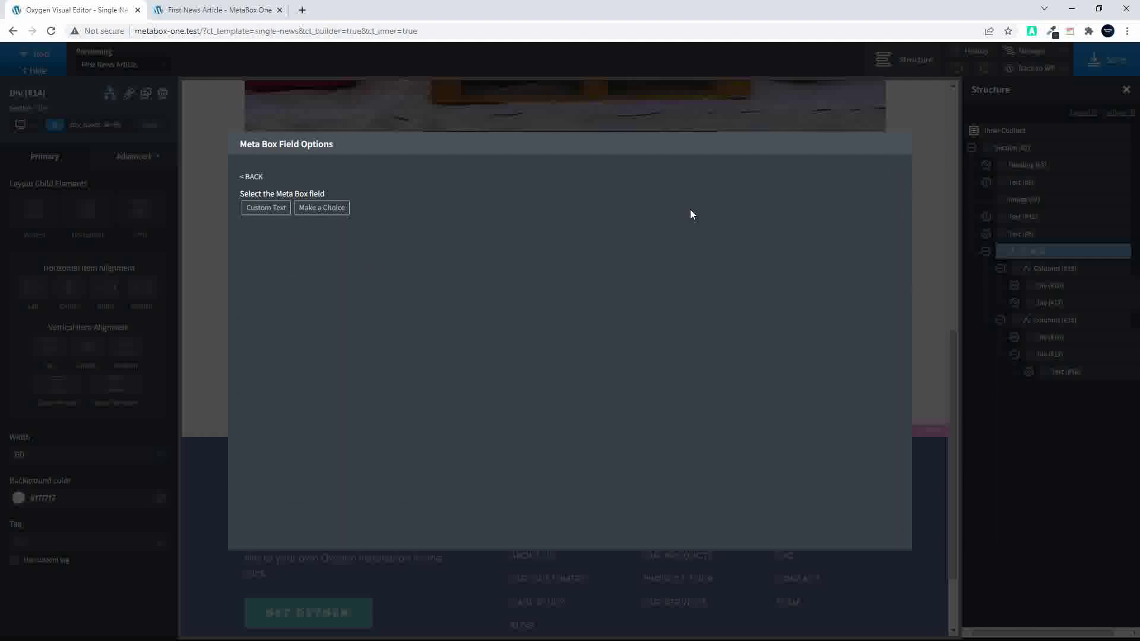
left_click(266, 208)
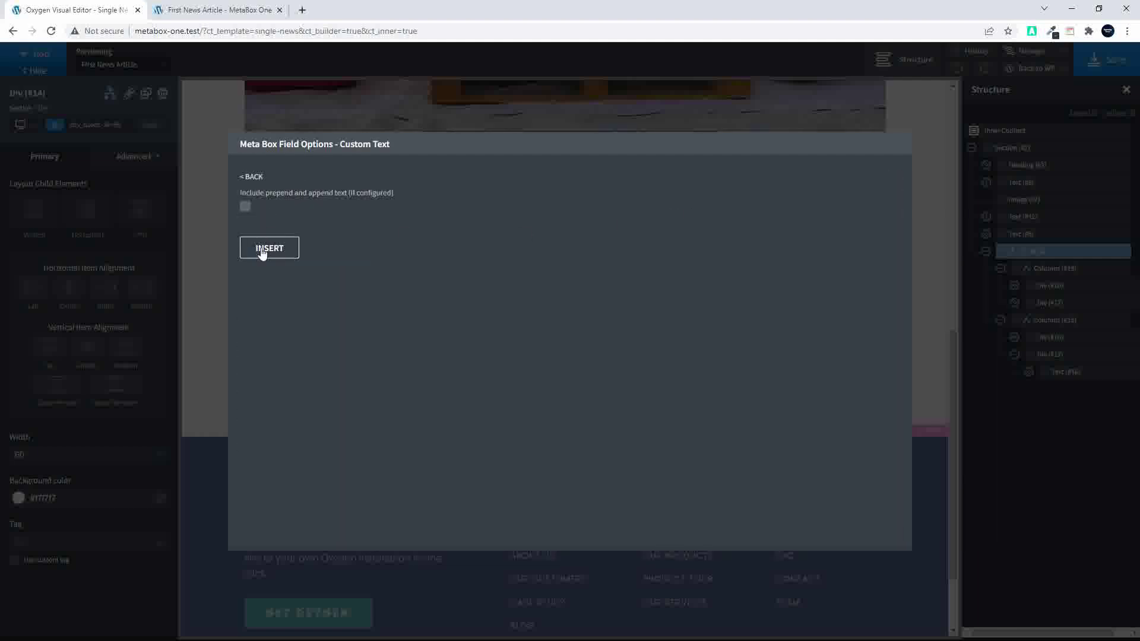
left_click(267, 248)
left_click(507, 182)
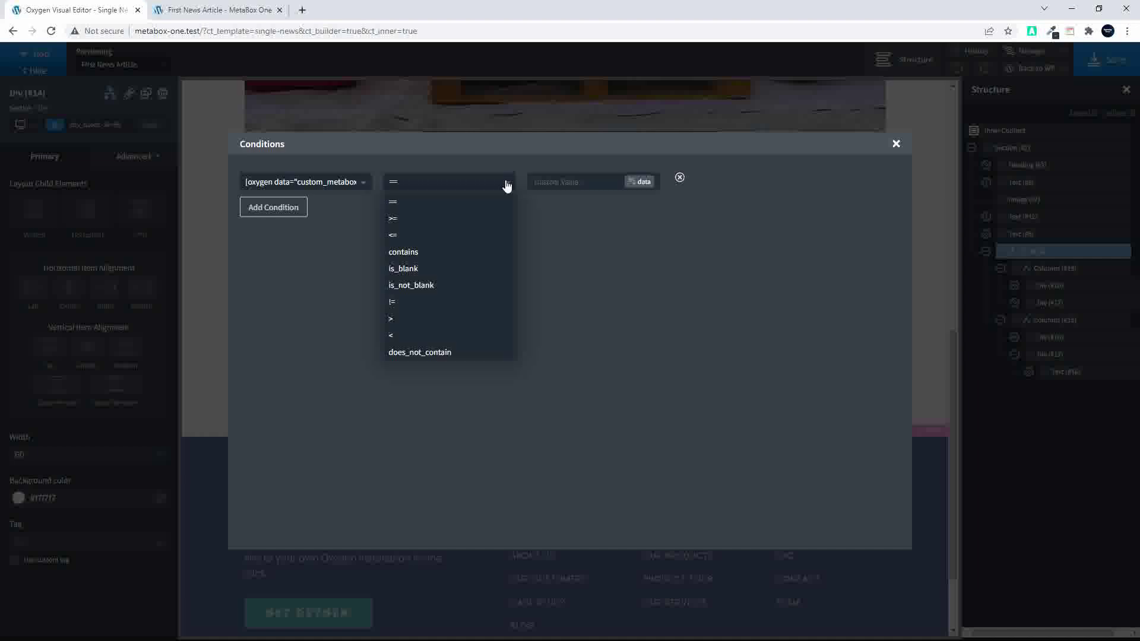
left_click(479, 288)
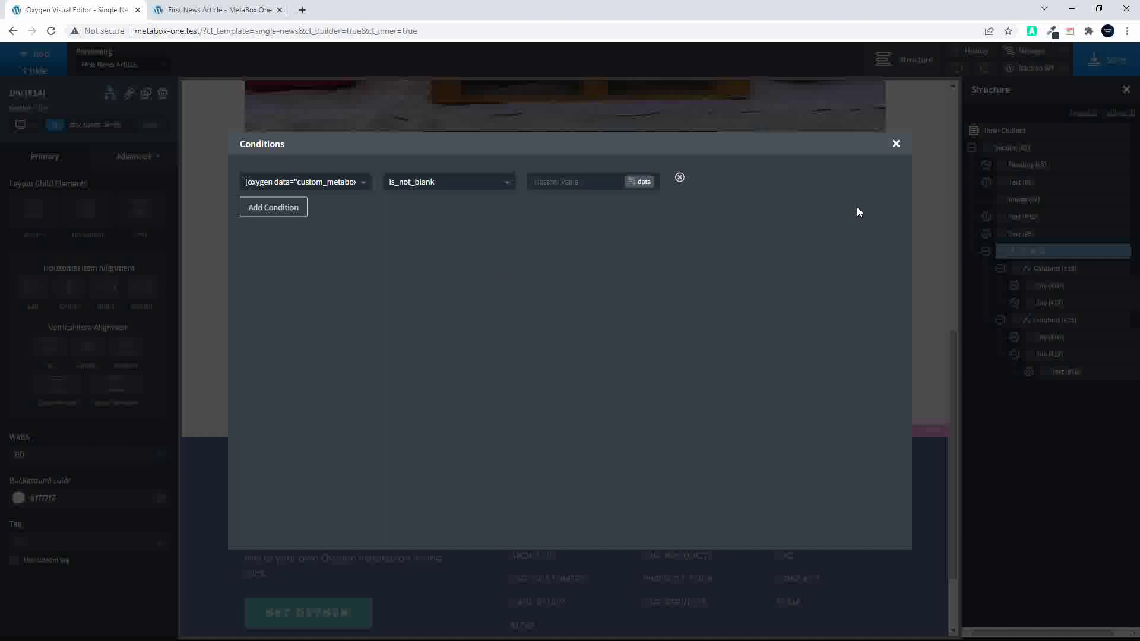
- Add a second dynamic data condition to the wrapper div: Meta Box field Make a Choice != none
left_click(270, 211)
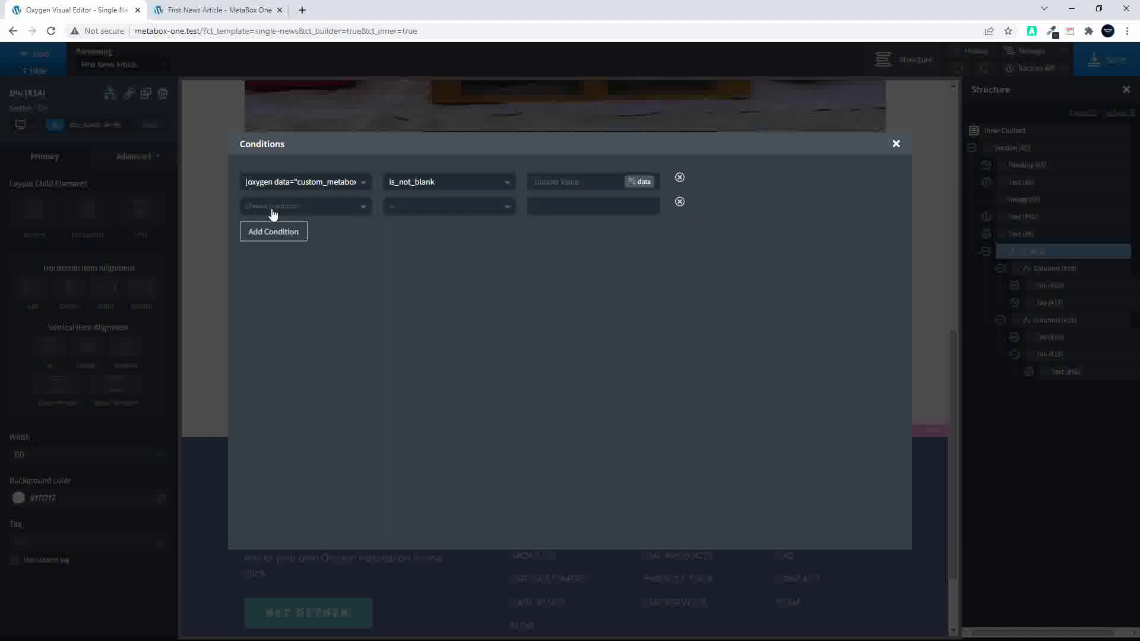
left_click(342, 213)
scroll(319, 356, "down", 3)
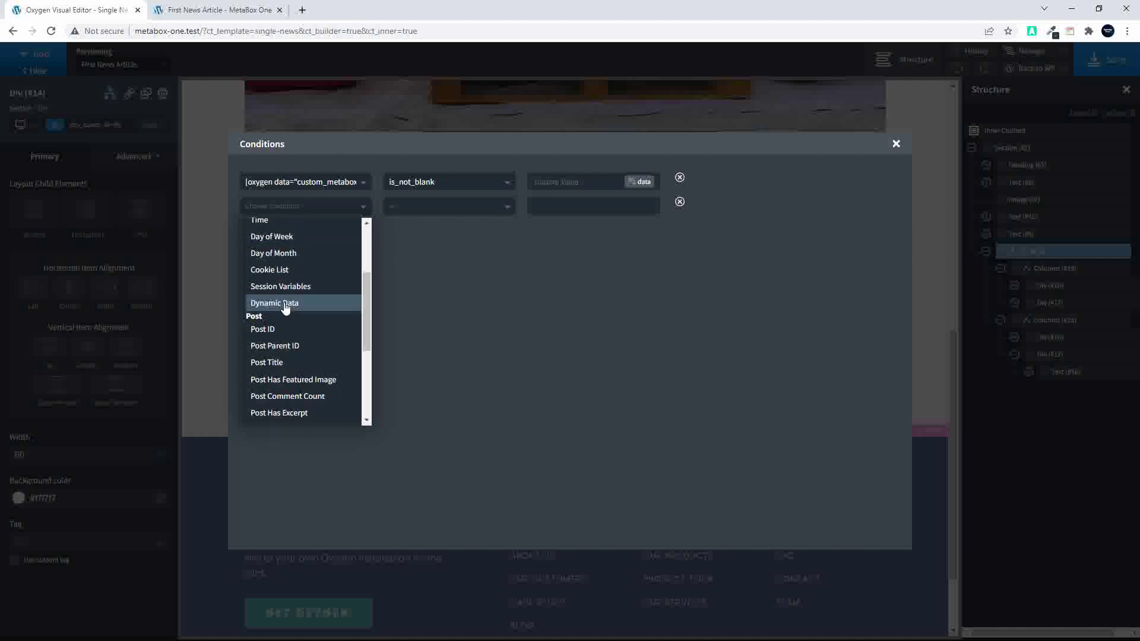
left_click(285, 306)
left_click(671, 215)
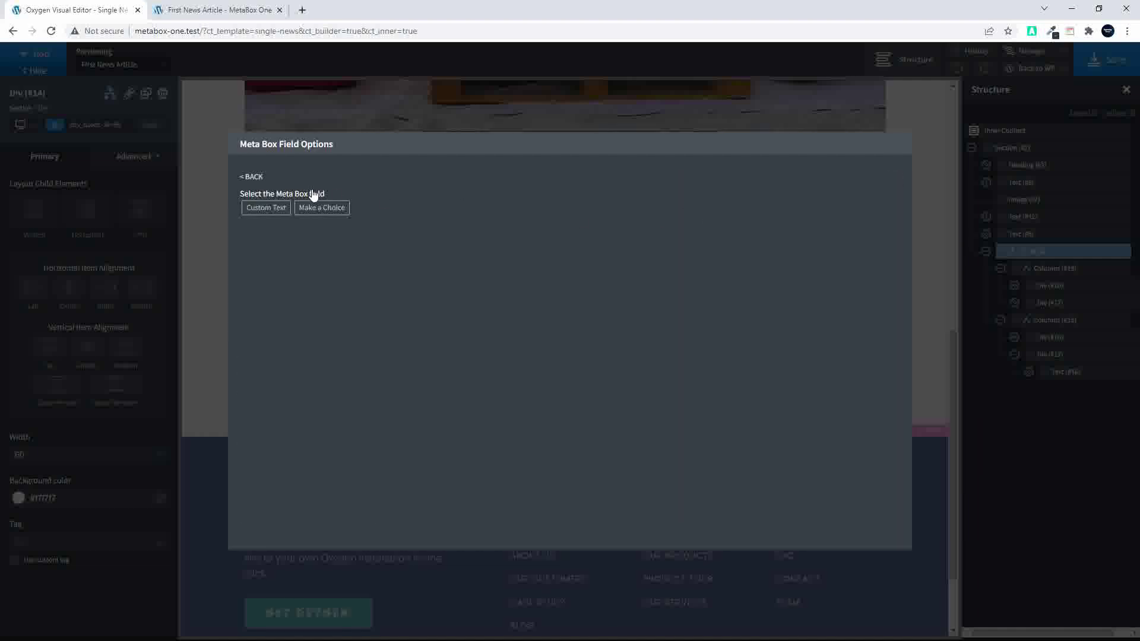
left_click(322, 209)
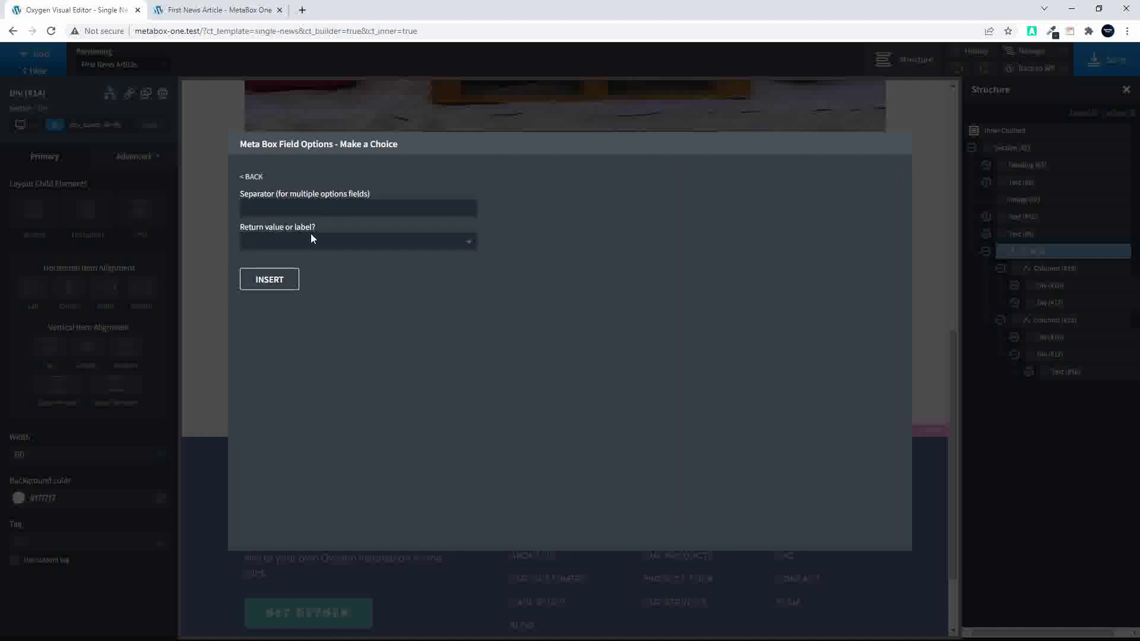
left_click(262, 279)
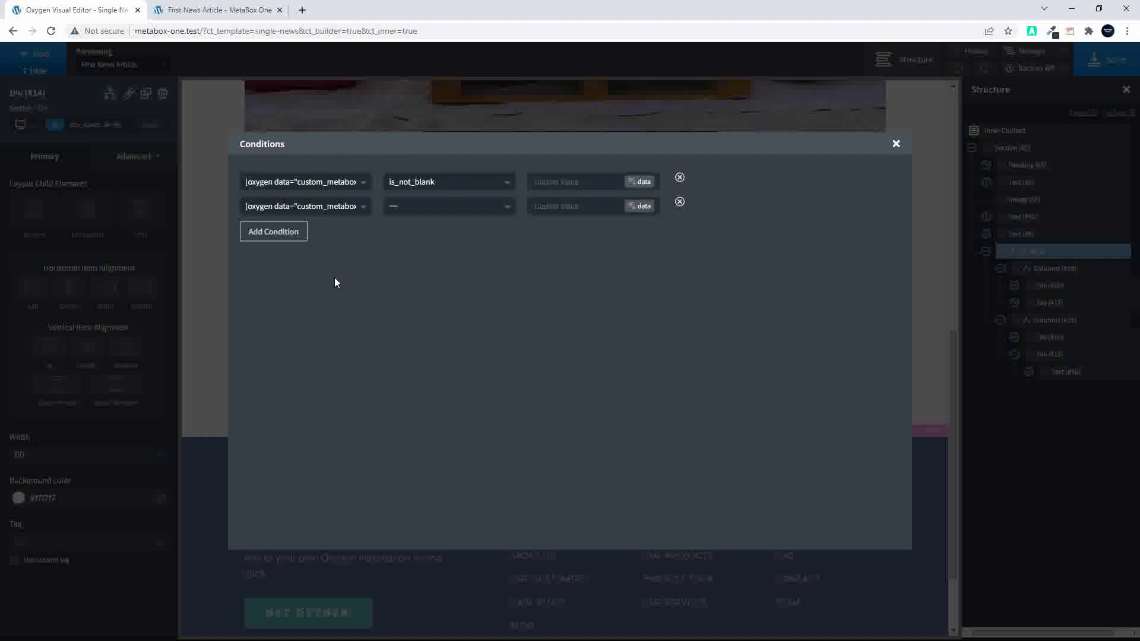
left_click(504, 208)
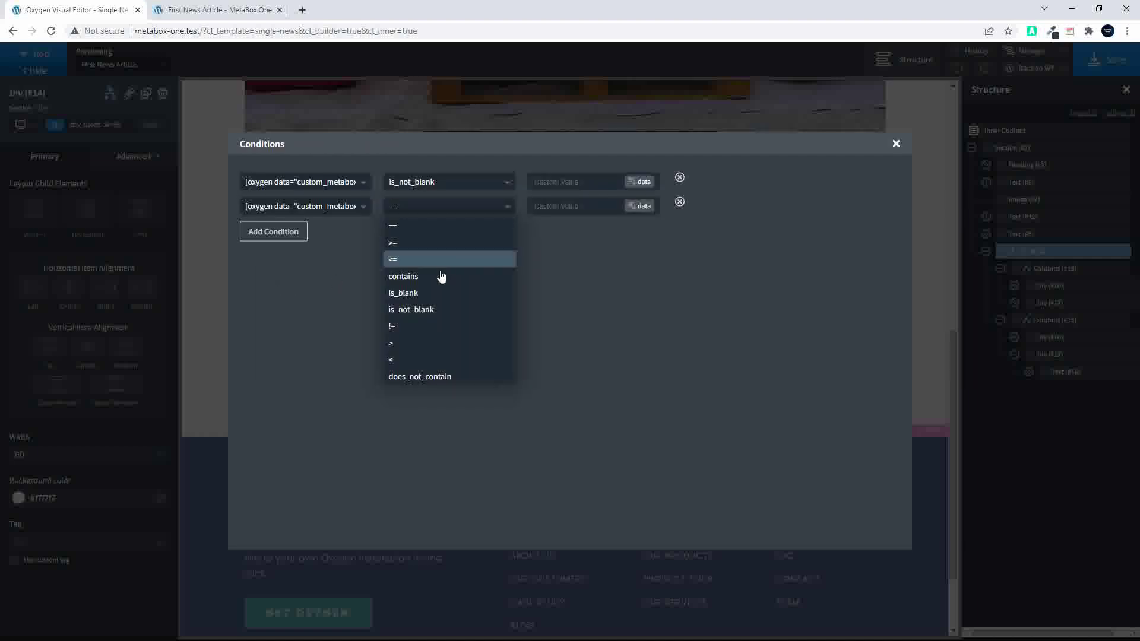
left_click(444, 327)
type("none")
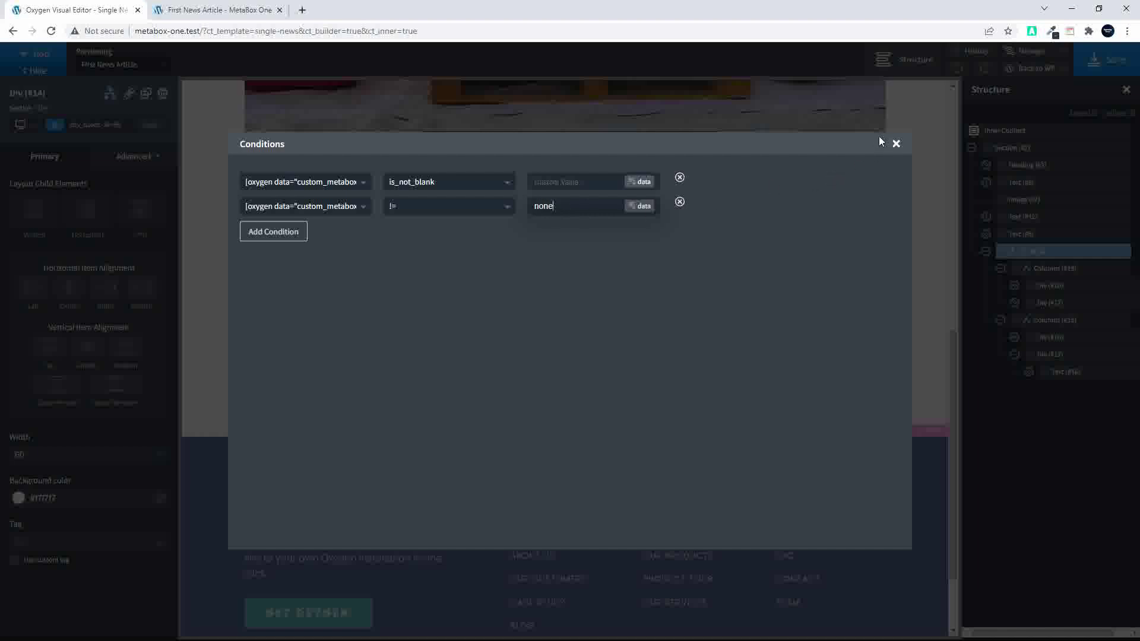
left_click(896, 144)
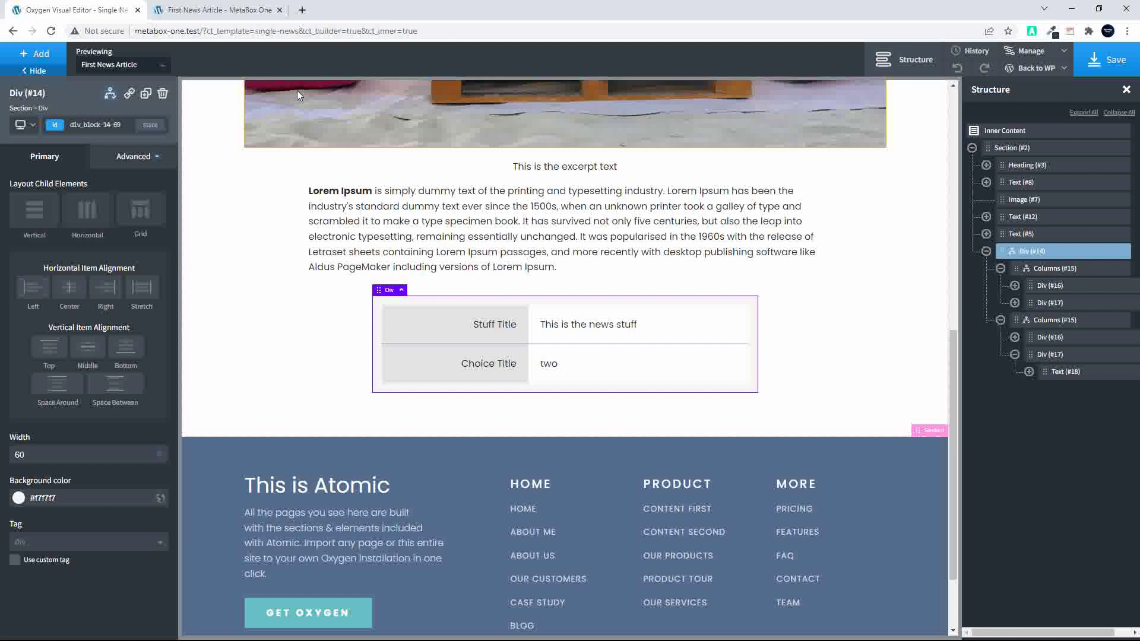
- Set the wrapper div's condition type to OR and save the template
left_click(109, 95)
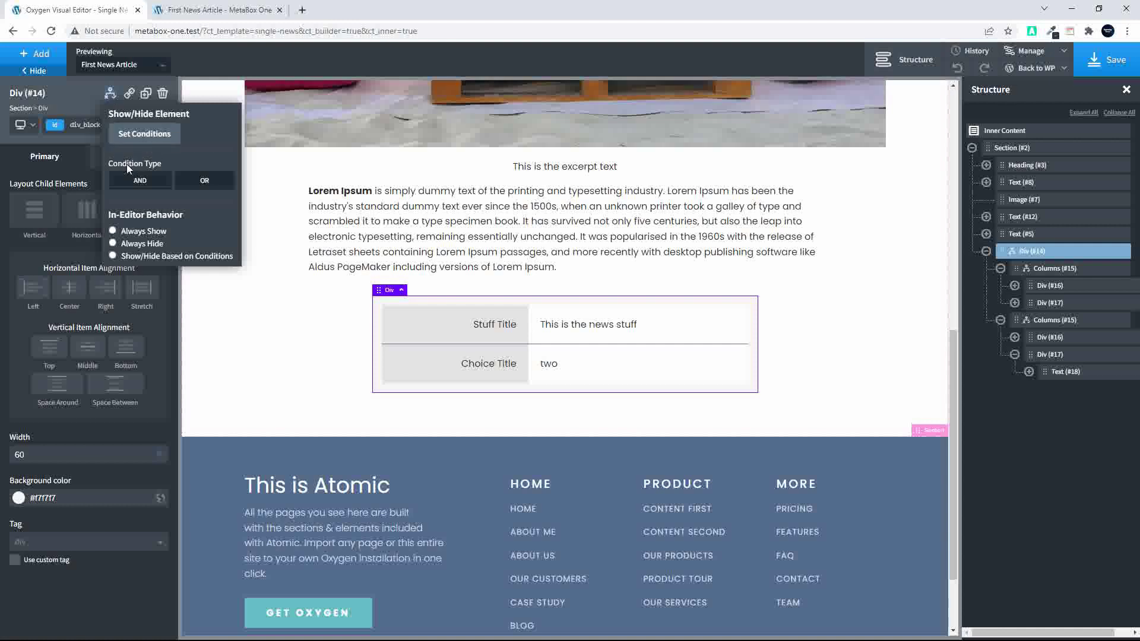
left_click(204, 181)
left_click(1116, 62)
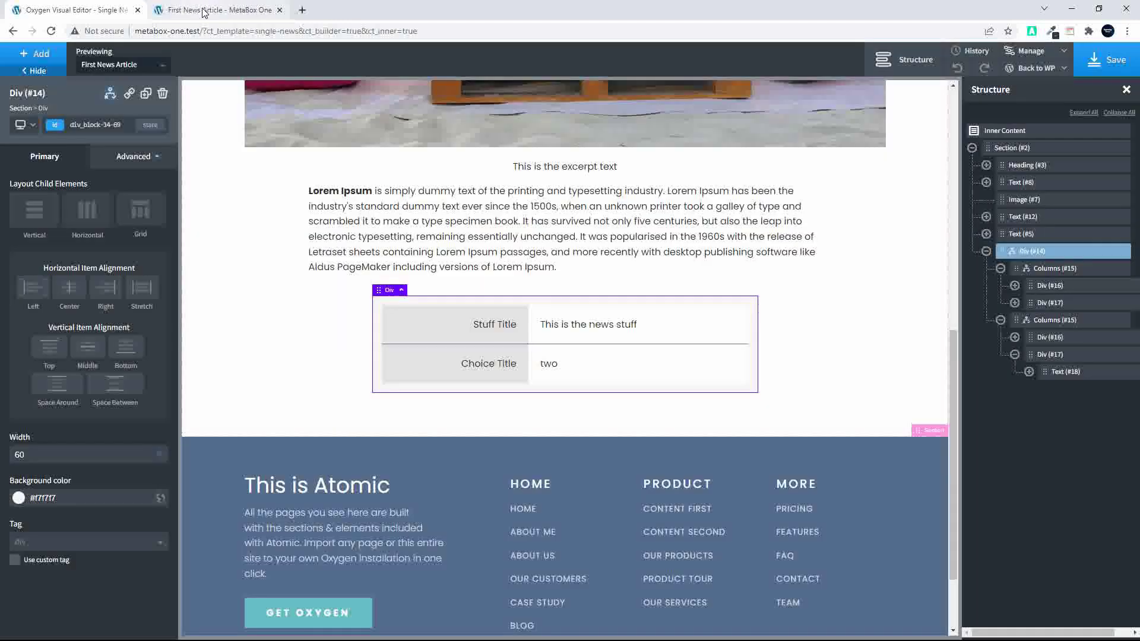
- Reload the First News Article page and check the area where the wrapper div was displayed
left_click(172, 7)
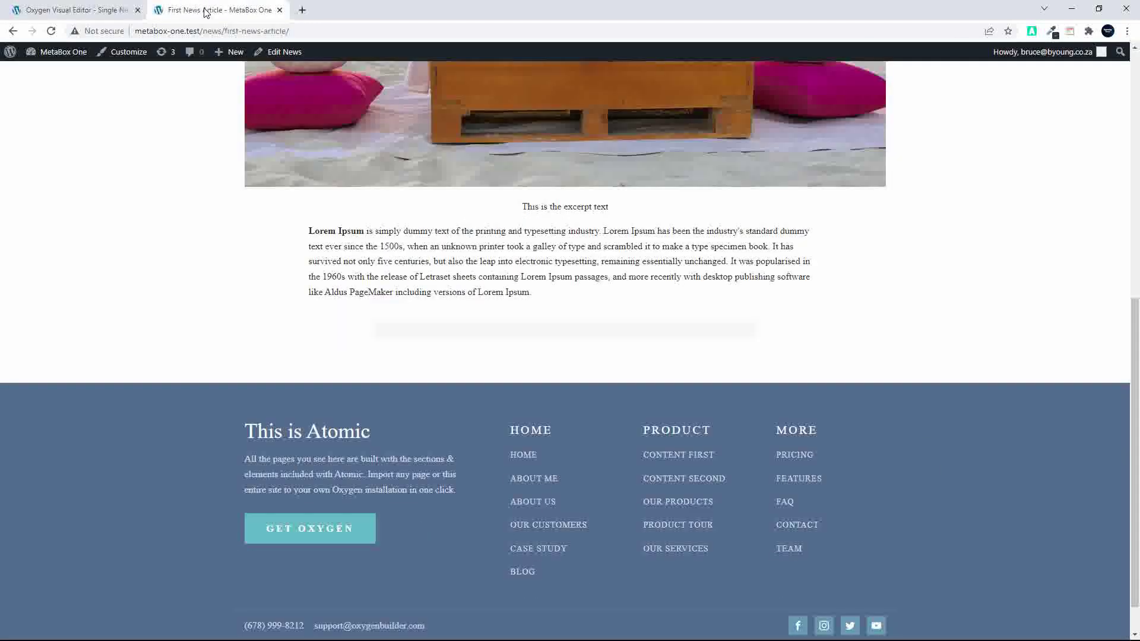
left_click(52, 34)
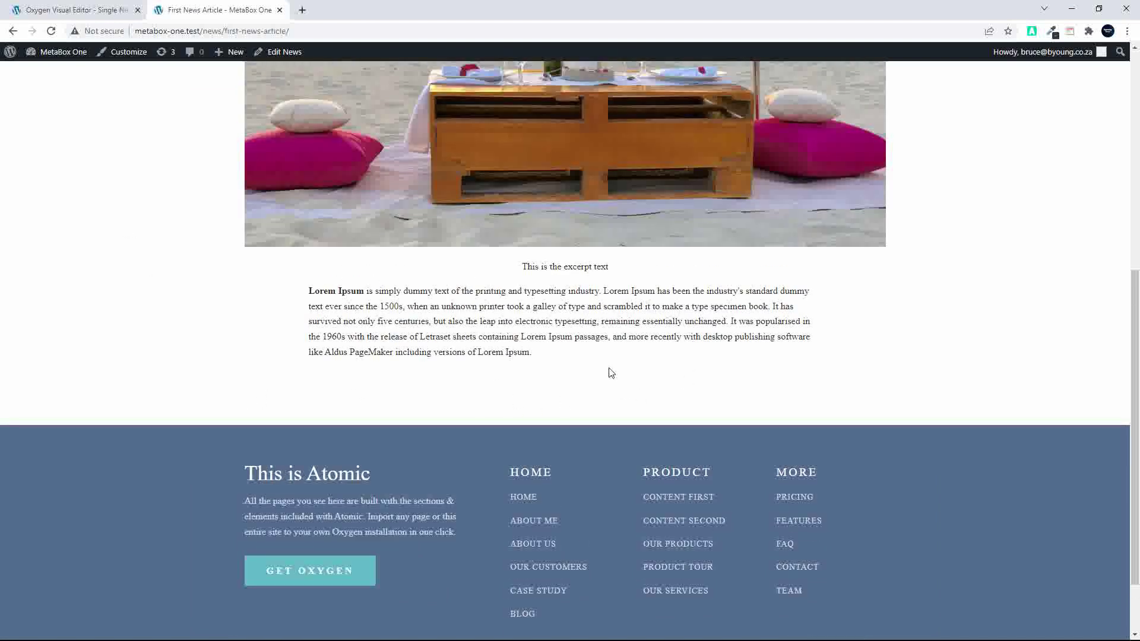
- Set Make a Choice to Two in First News Article, update it, and view the article's custom field rows
left_click(290, 54)
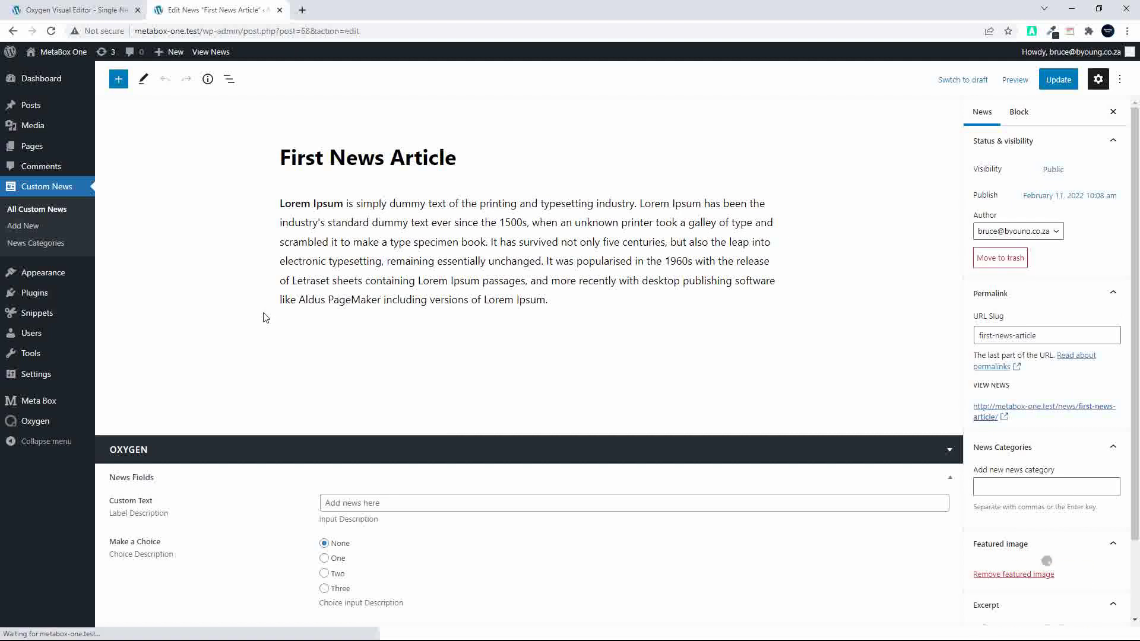
left_click(324, 574)
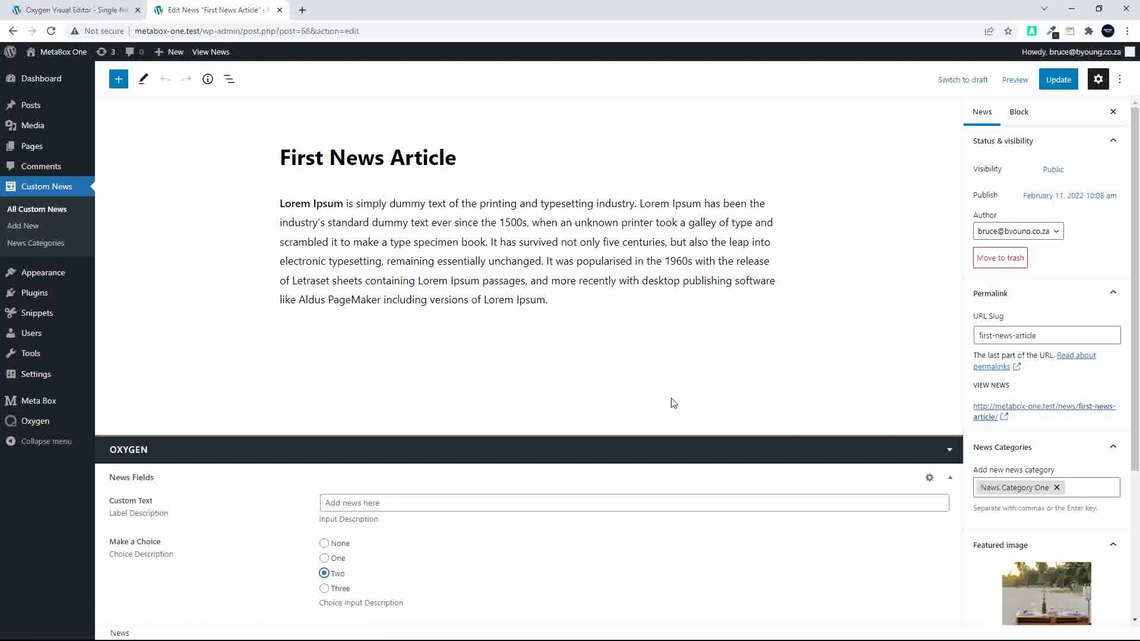
left_click(1069, 83)
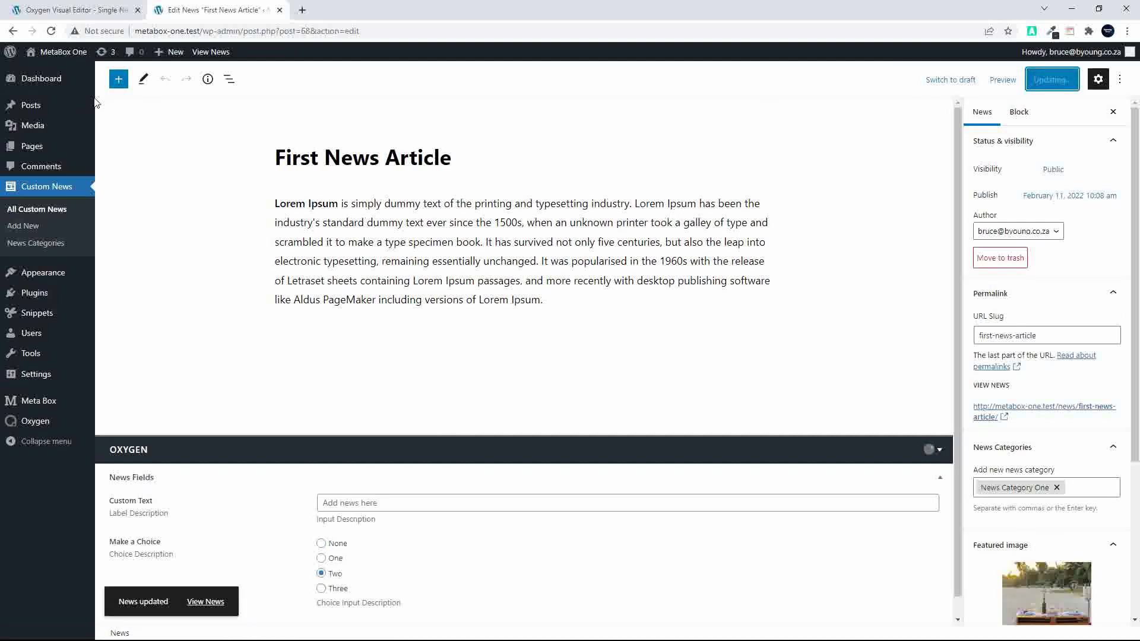
left_click(210, 54)
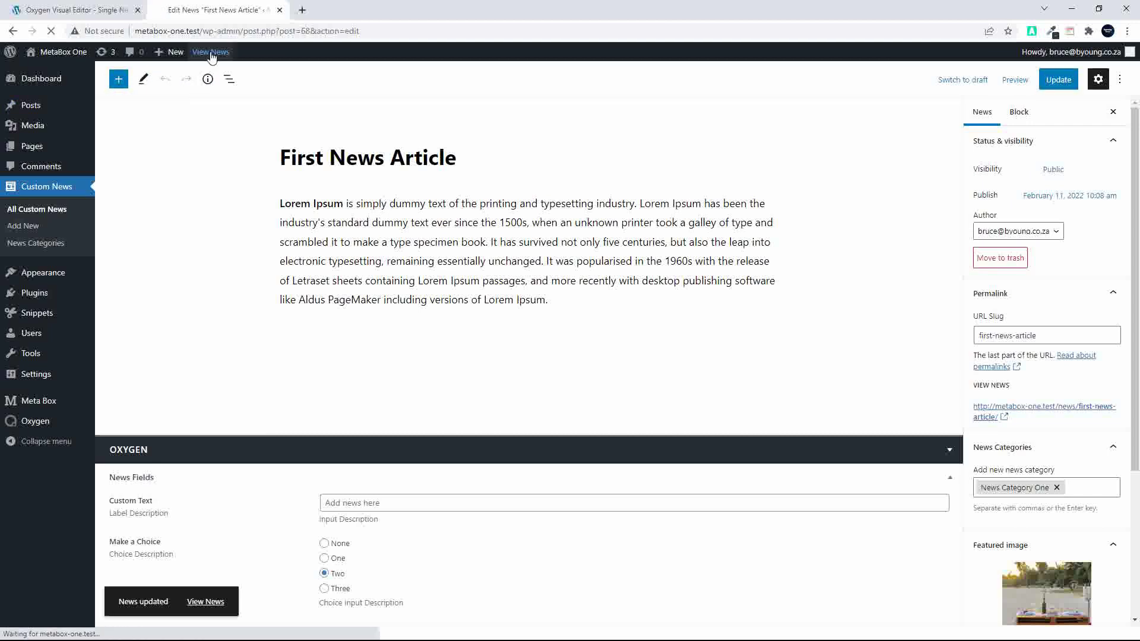
scroll(217, 149, "down", 6)
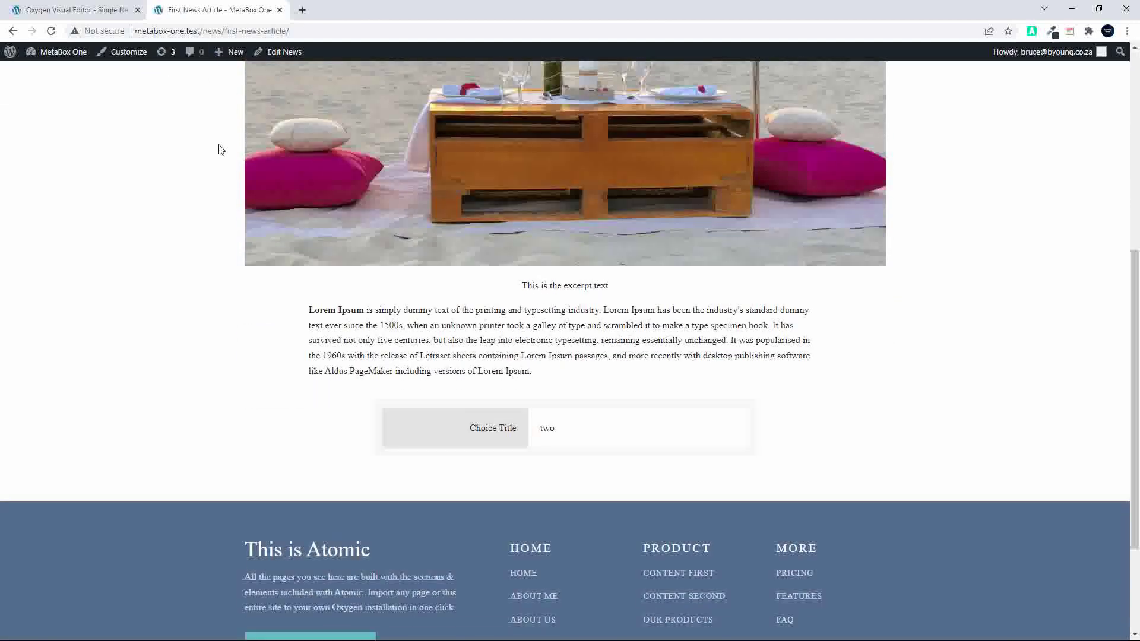
- Set Make a Choice to None and Custom Text to "Add text" in First News Article, update it, and view the article's custom field rows
left_click(83, 8)
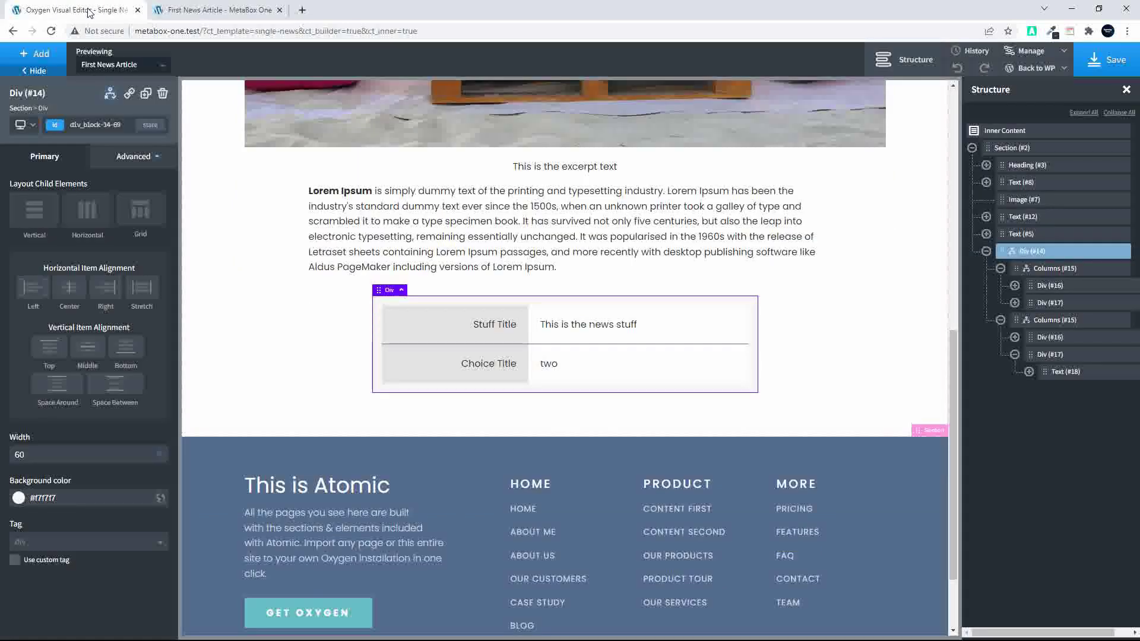
left_click(232, 10)
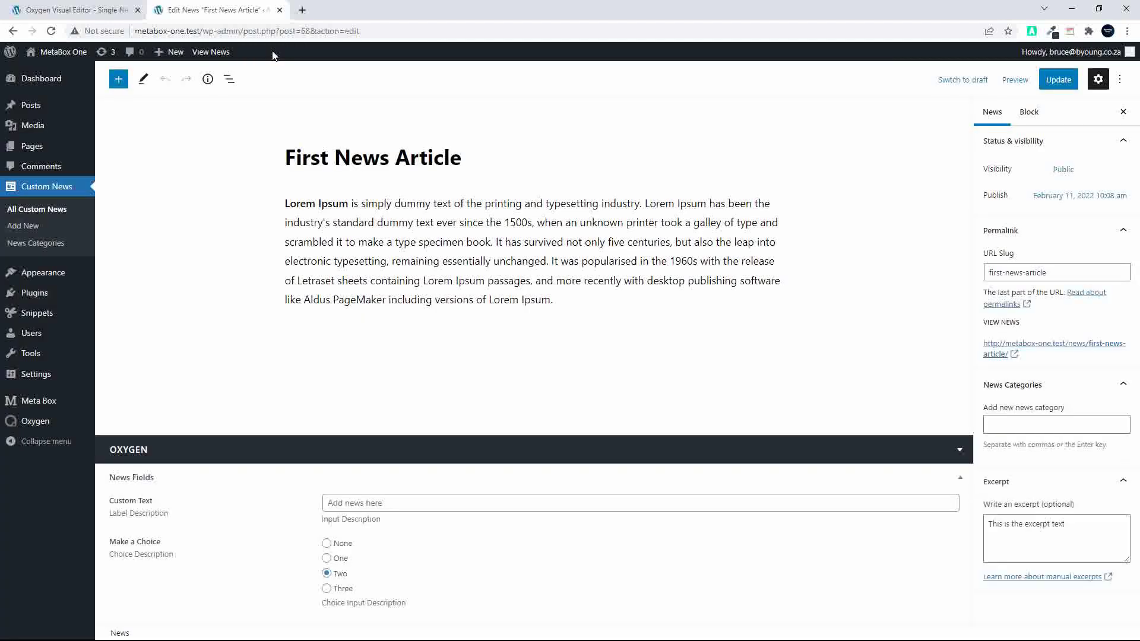
left_click(324, 544)
left_click(346, 504)
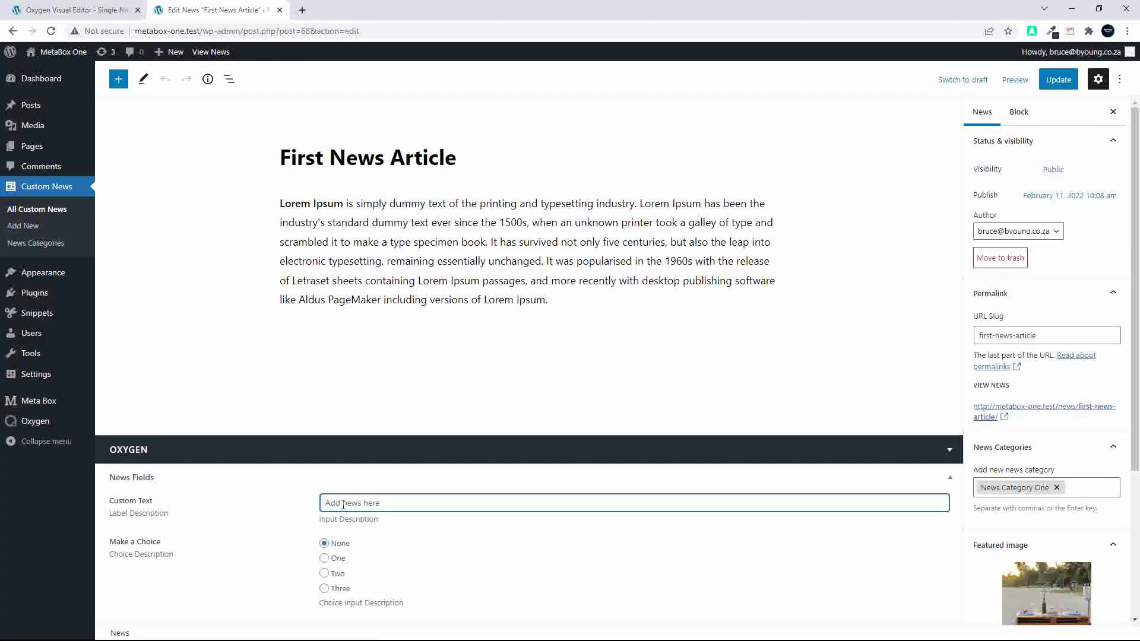
type("Add text")
left_click(1058, 79)
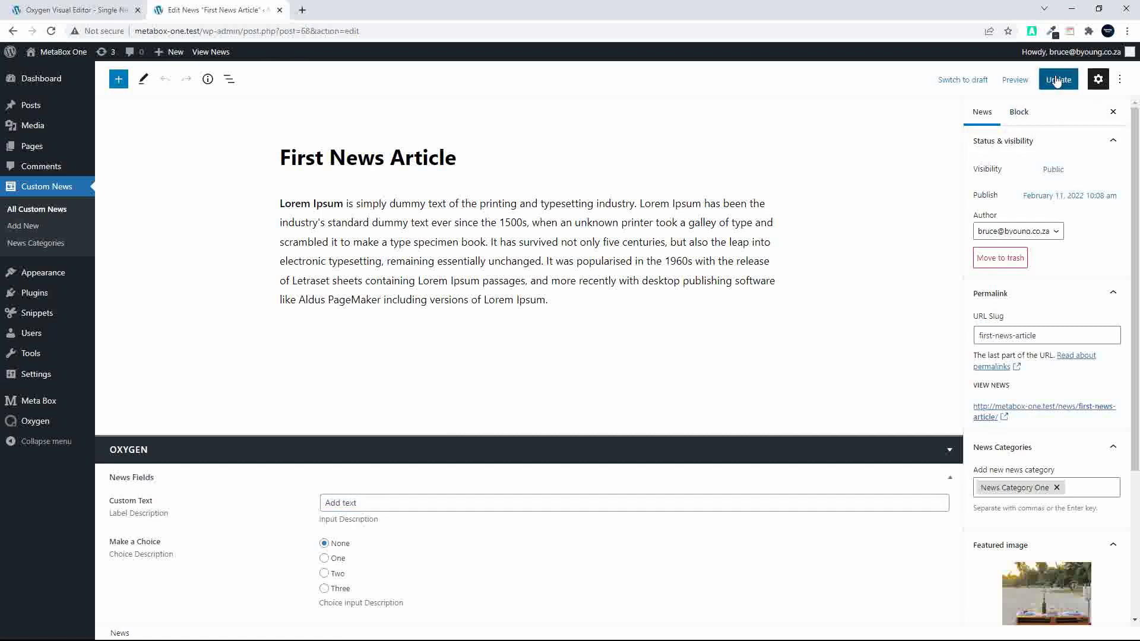
left_click(205, 52)
scroll(202, 95, "down", 10)
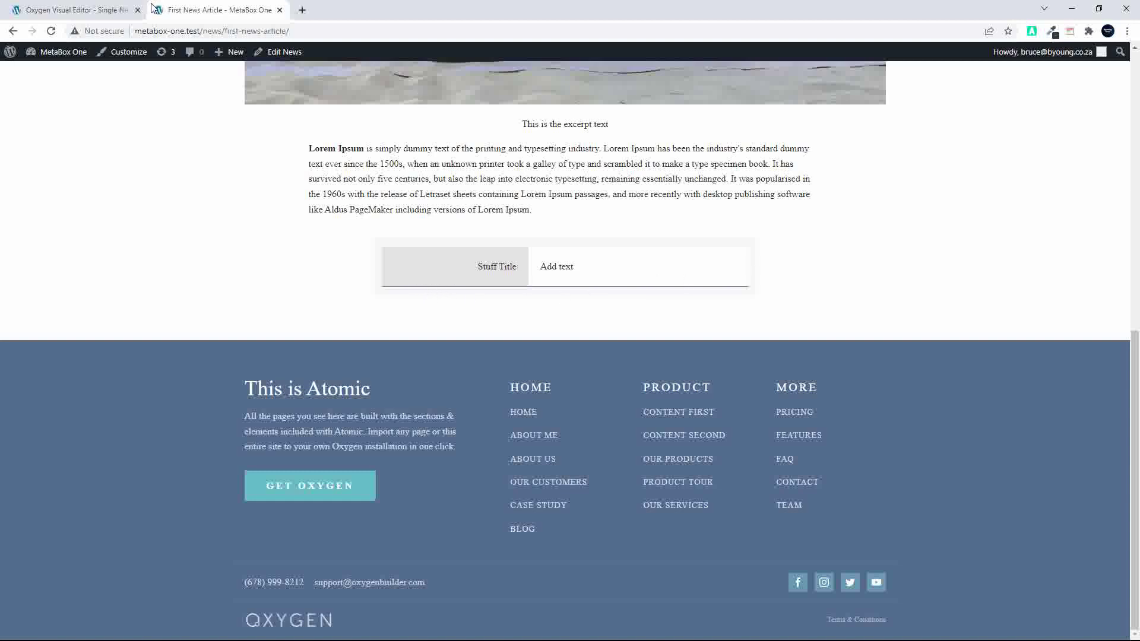
- Change Make a Choice to Two in First News Article, update it, and check both custom field rows on its page
left_click(291, 59)
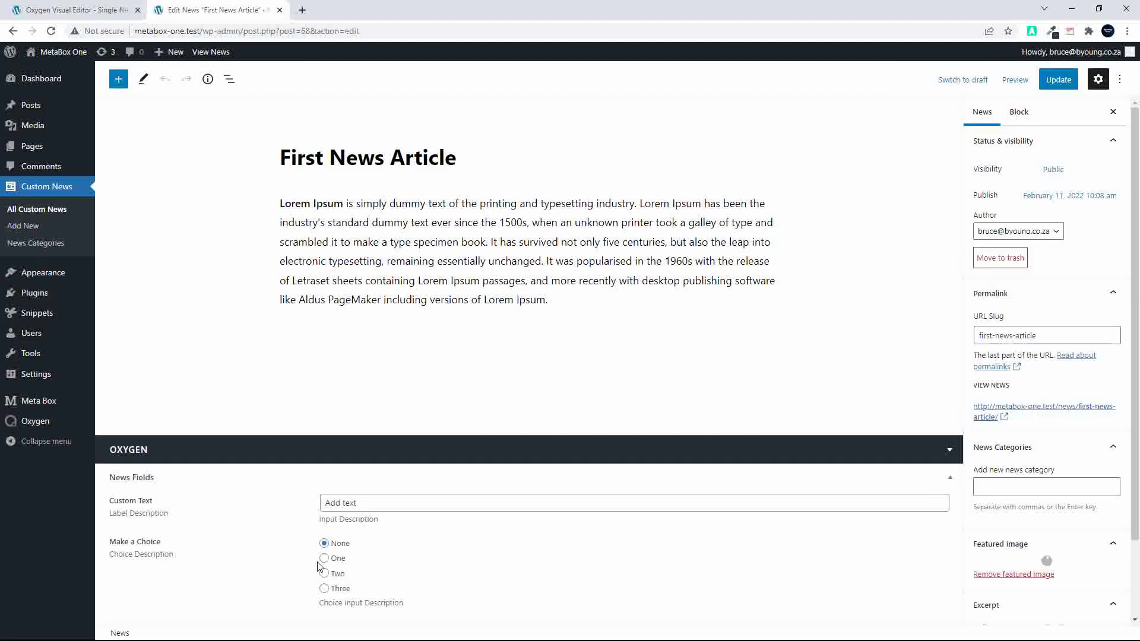
left_click(325, 574)
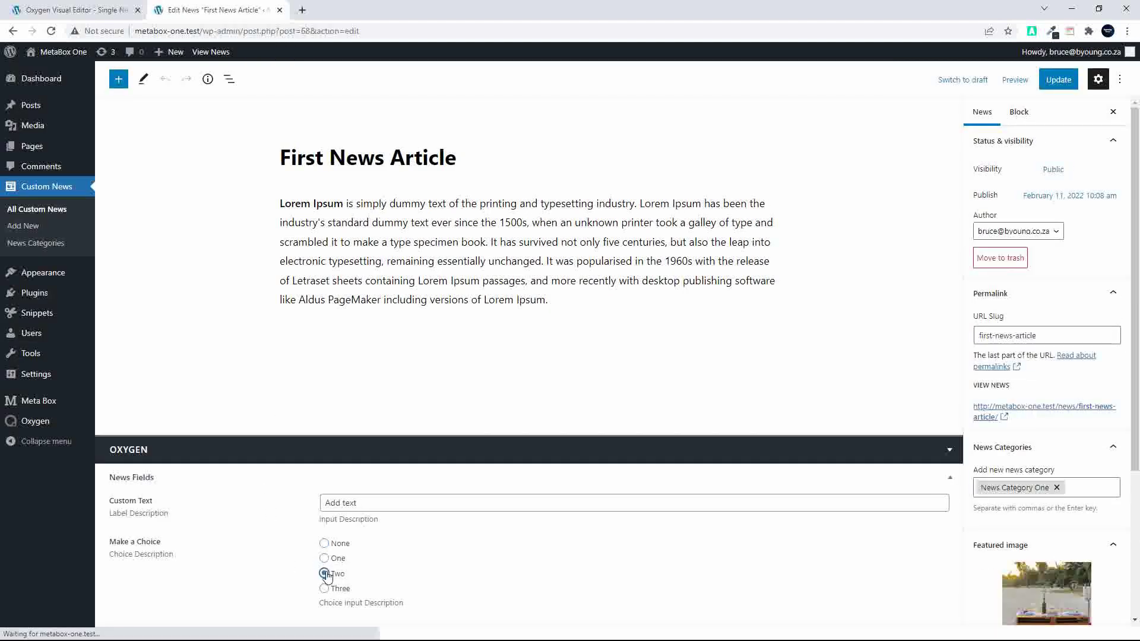
left_click(1059, 79)
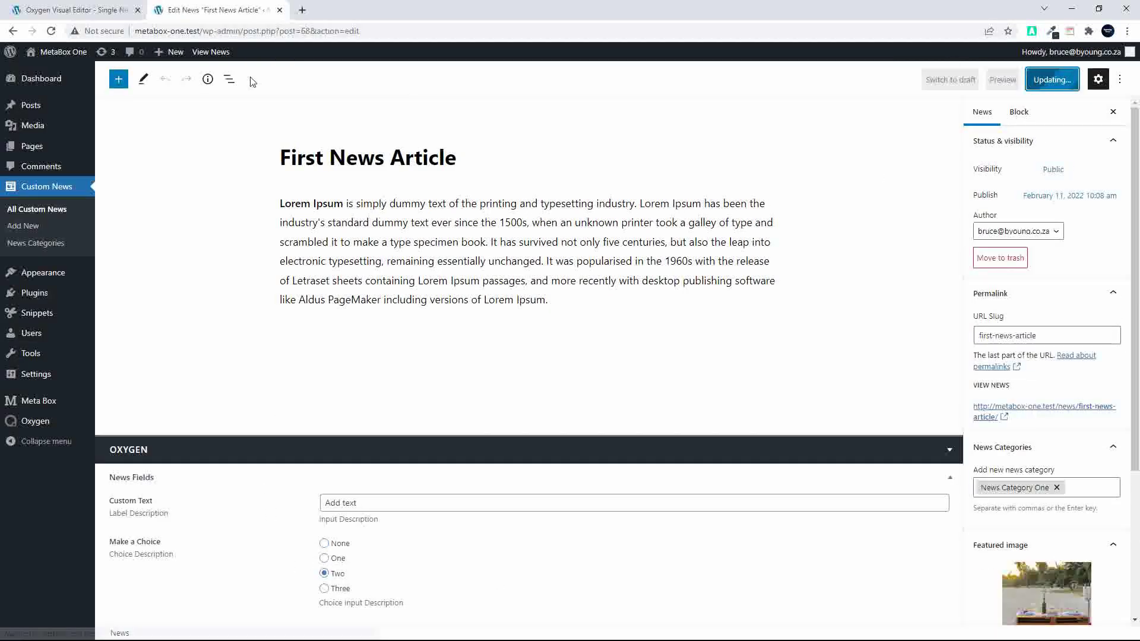
left_click(212, 53)
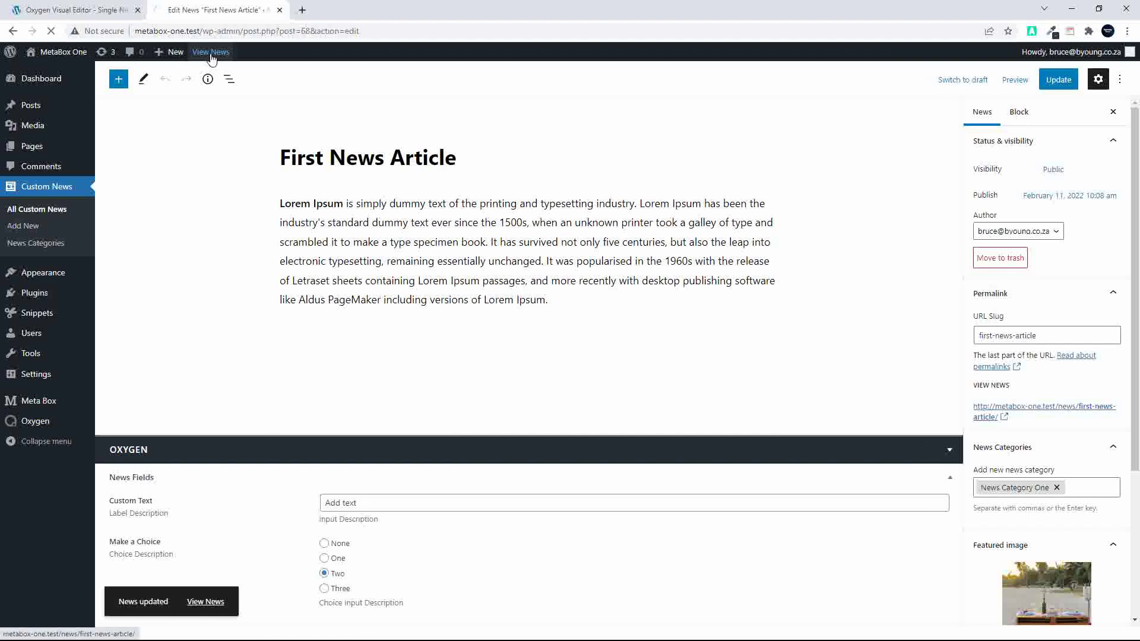
scroll(155, 273, "down", 10)
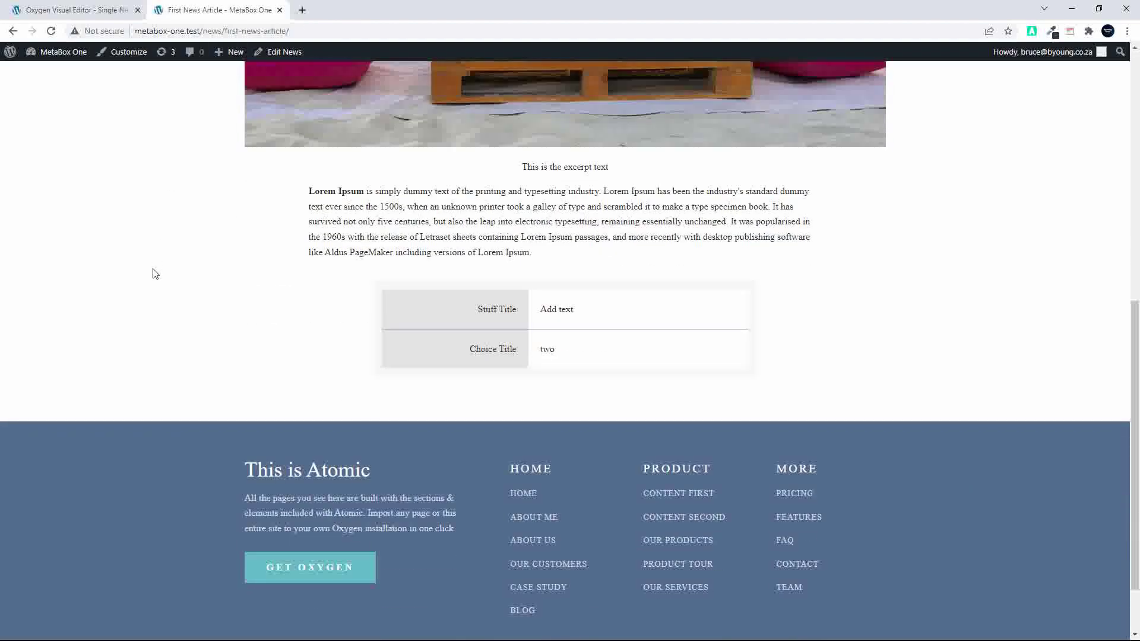
- Check the article's entry on the News Category One archive page and open the Archive News template in the Oxygen editor
scroll(155, 273, "up", 9)
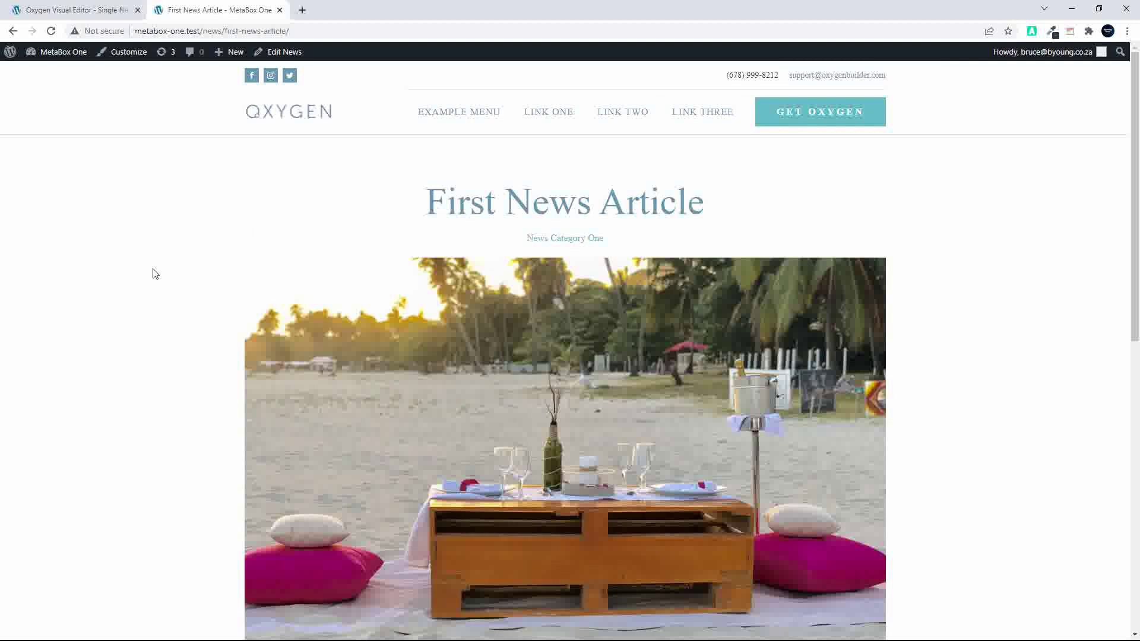
left_click(574, 241)
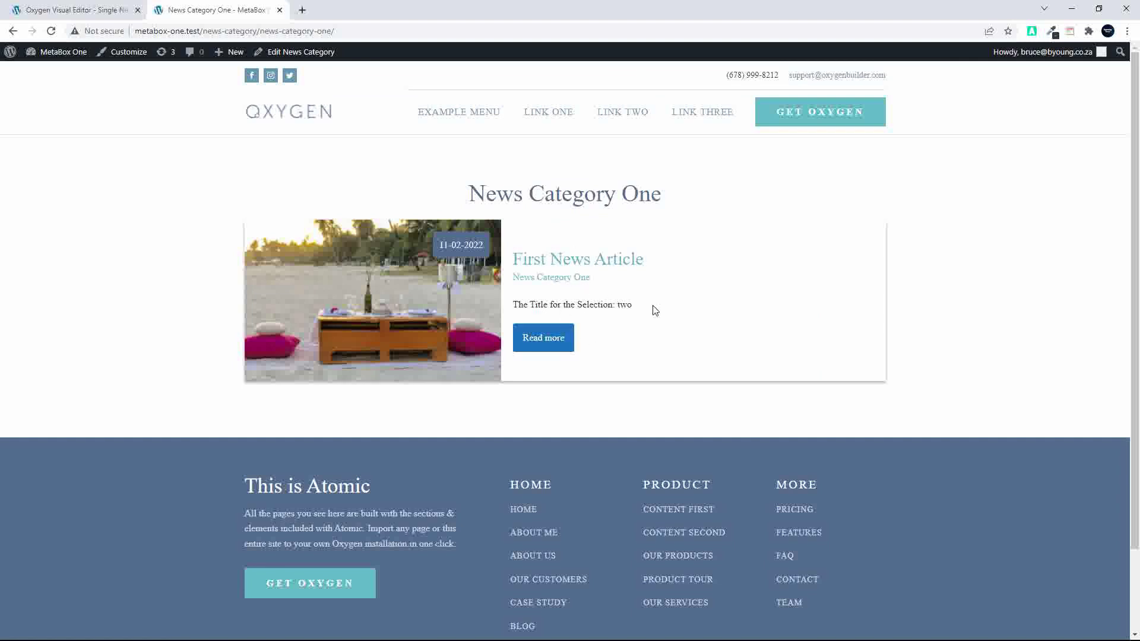
left_click(87, 11)
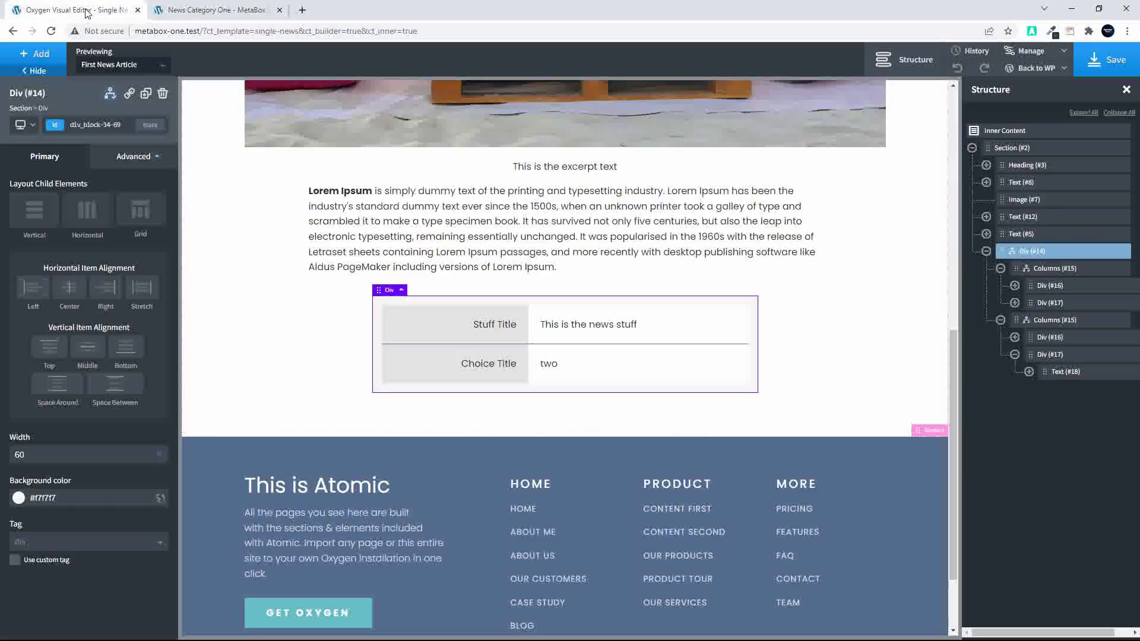
left_click(1024, 86)
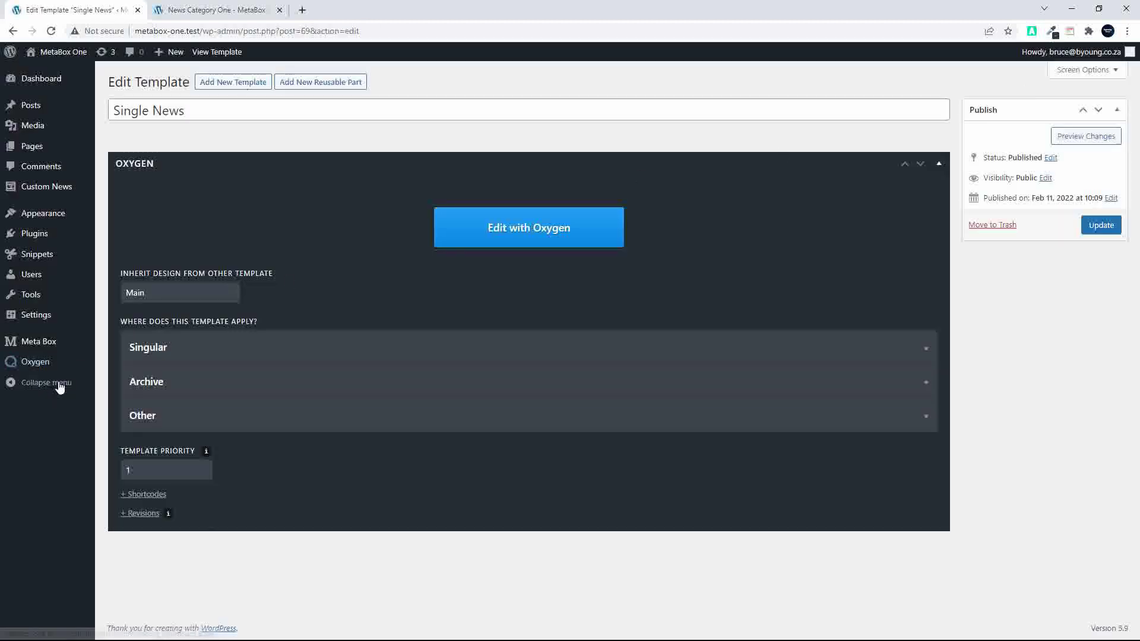
mouse_move(48, 362)
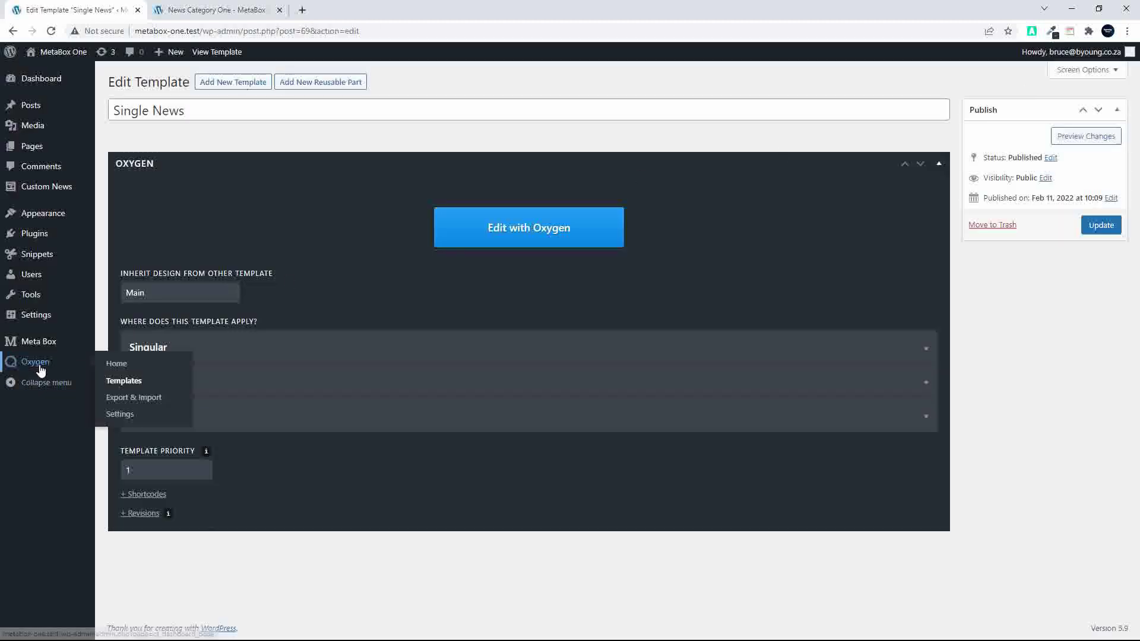
left_click(114, 386)
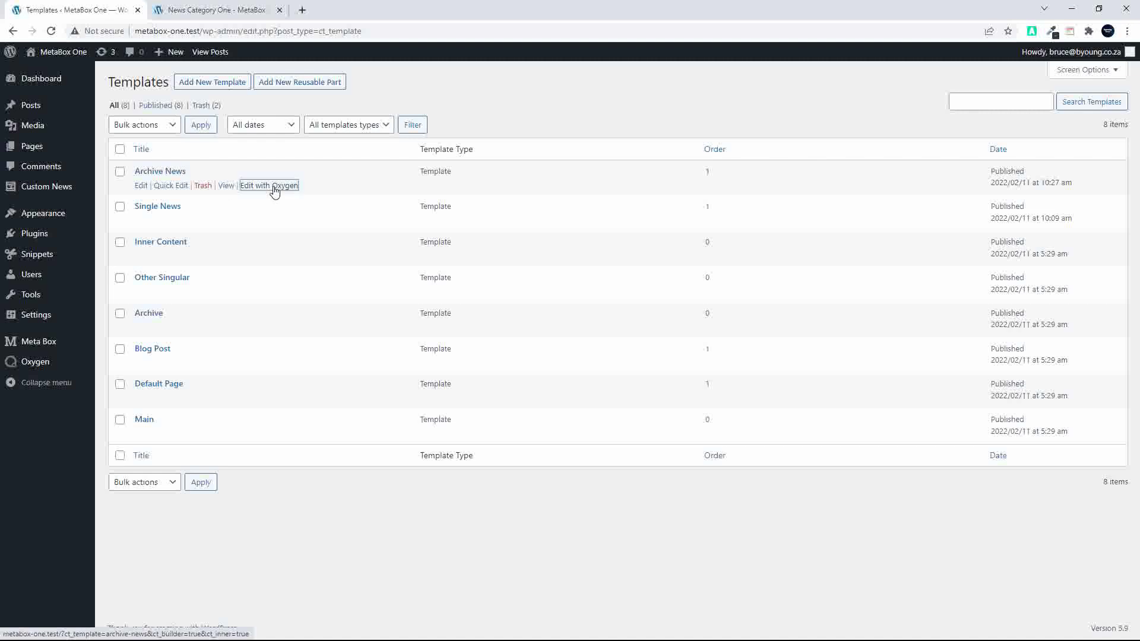
left_click(273, 187)
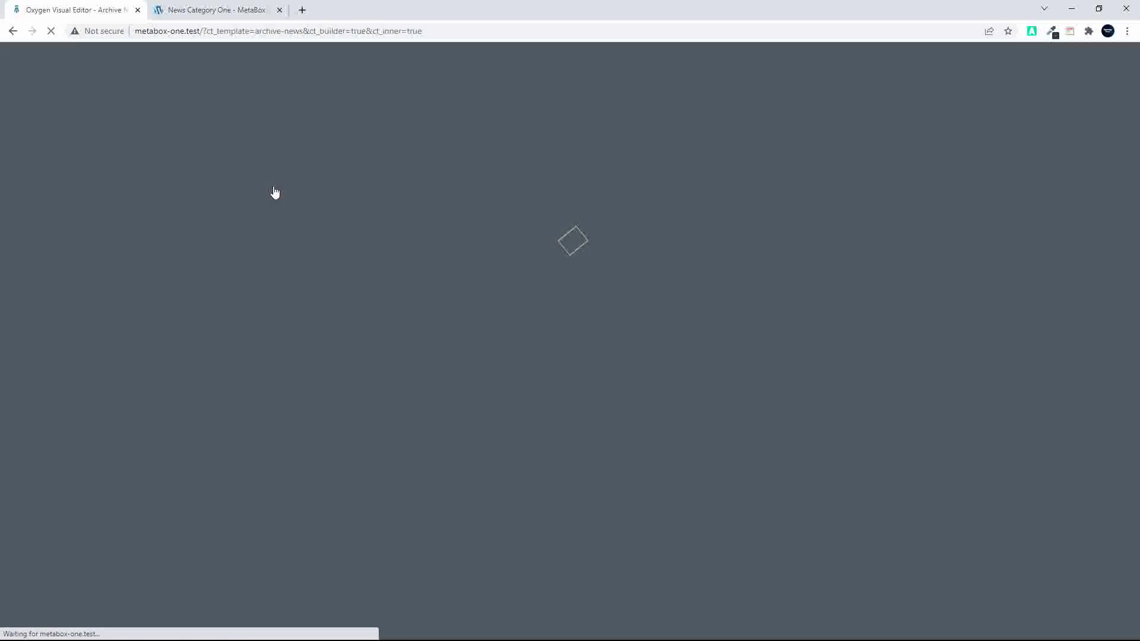
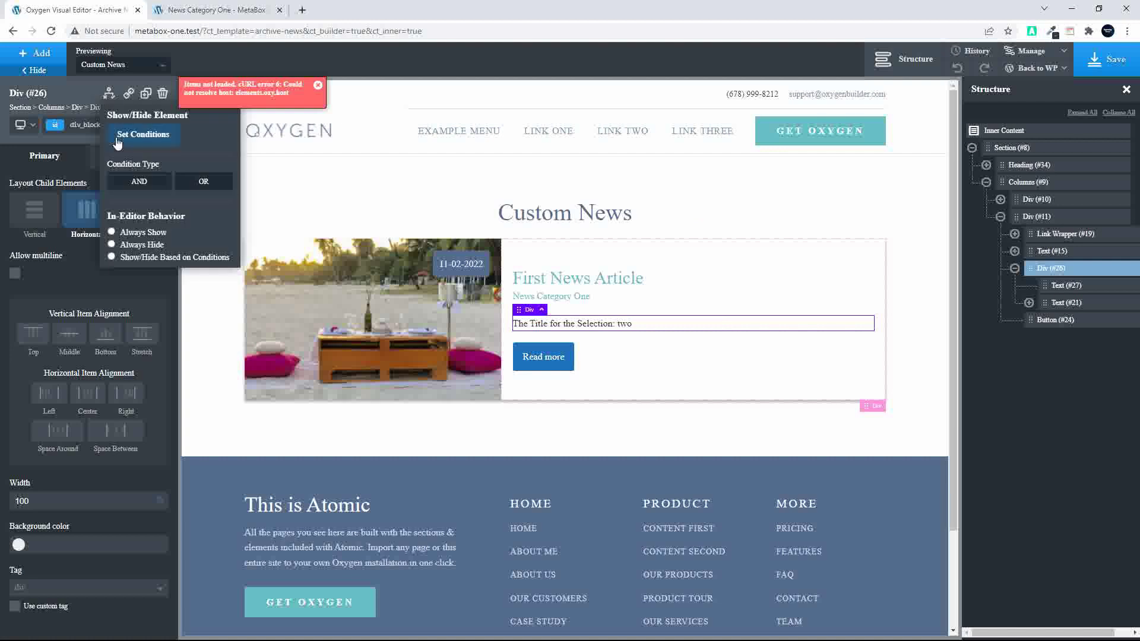
- Add a dynamic data condition using the Meta Box field Make a Choice to the div containing "The Title for the Selection"
left_click(116, 137)
left_click(547, 249)
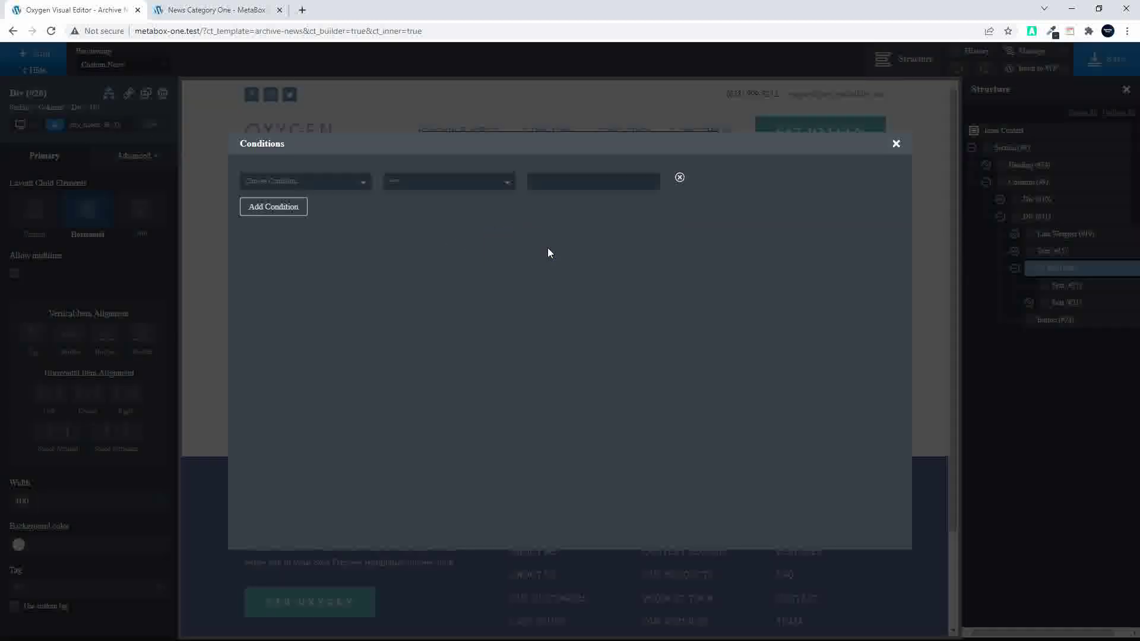
left_click(300, 181)
scroll(300, 291, "down", 5)
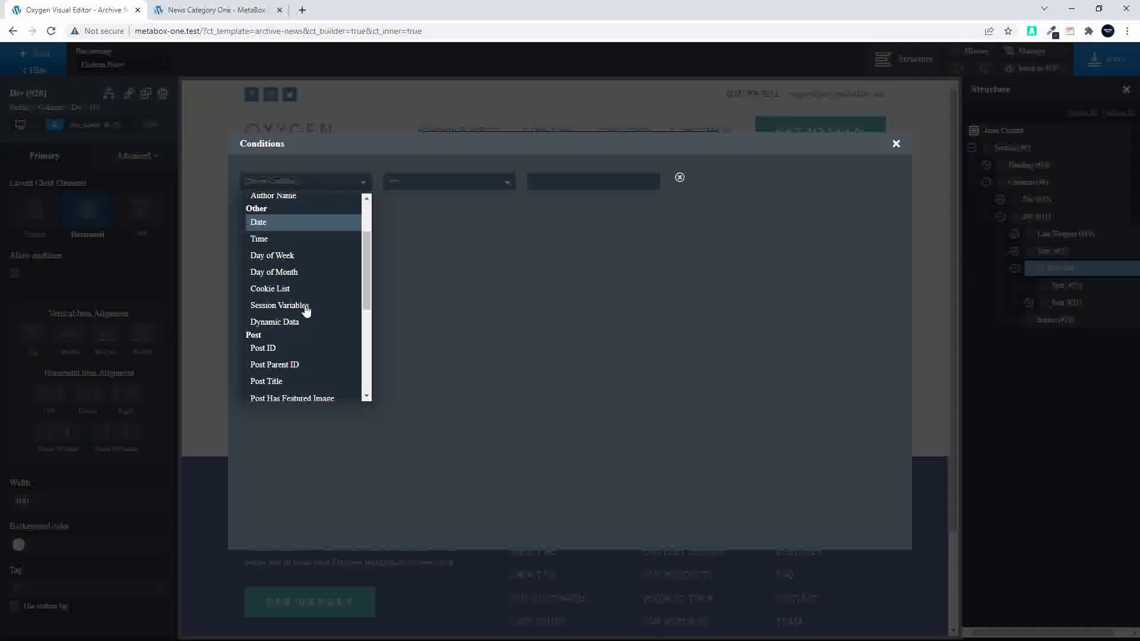
left_click(298, 259)
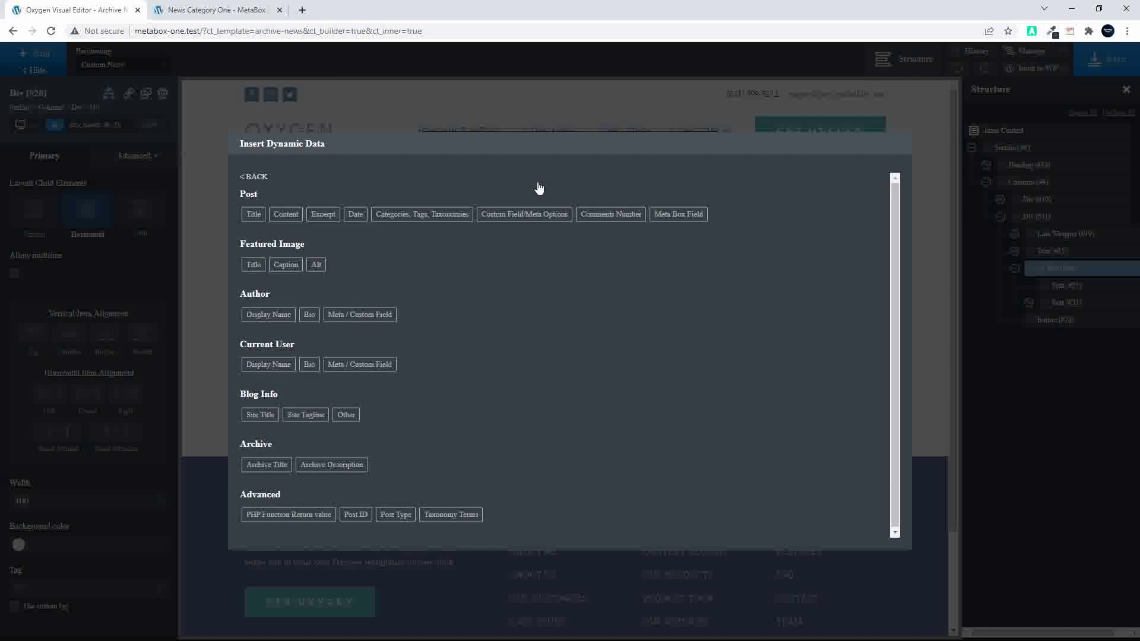
left_click(672, 217)
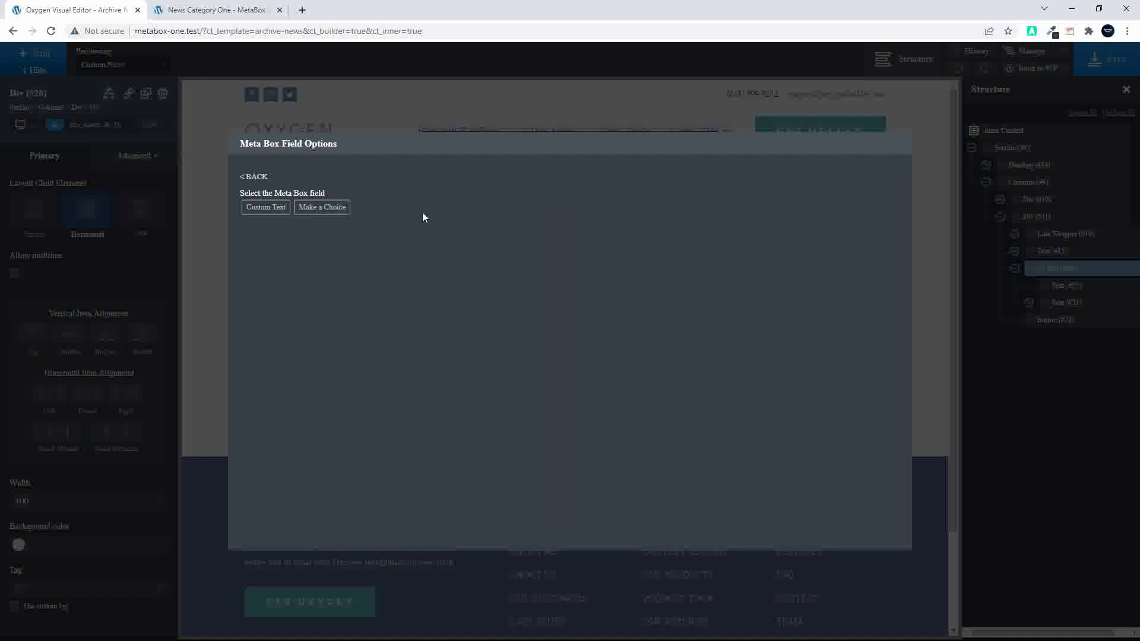
left_click(321, 212)
left_click(267, 286)
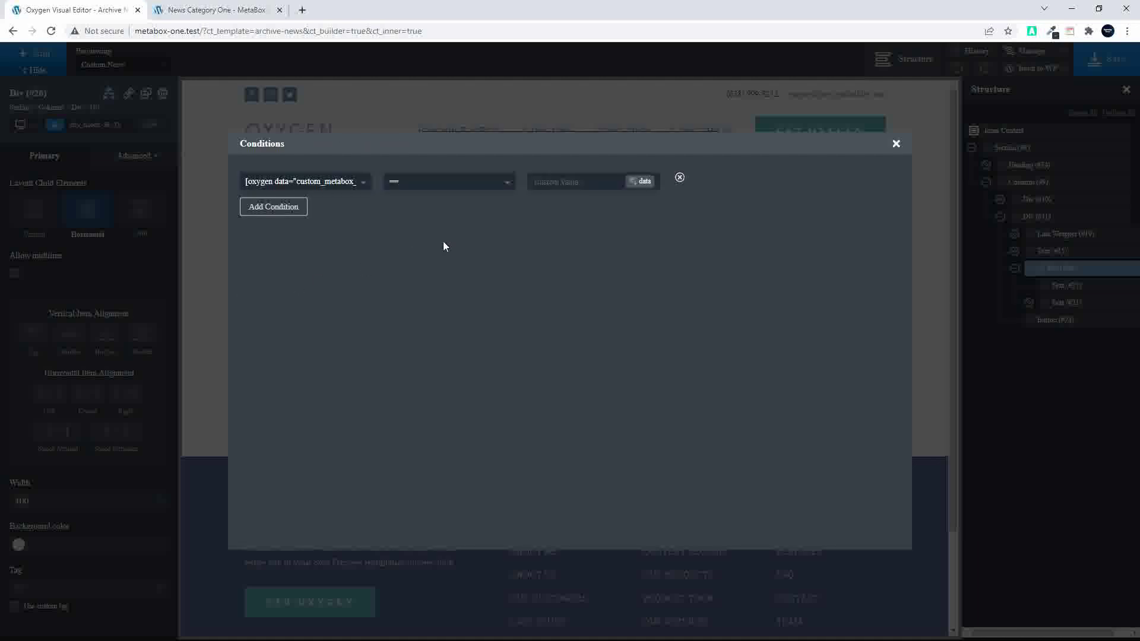
- Complete the div's Make a Choice condition as != none and save the Archive News template
left_click(449, 189)
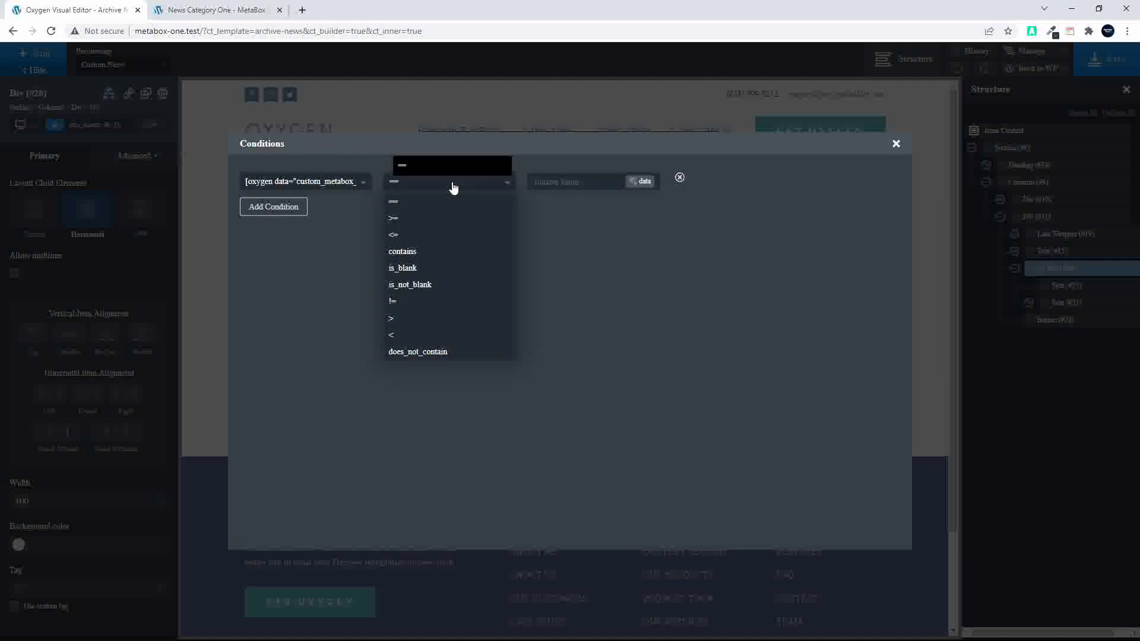
left_click(427, 301)
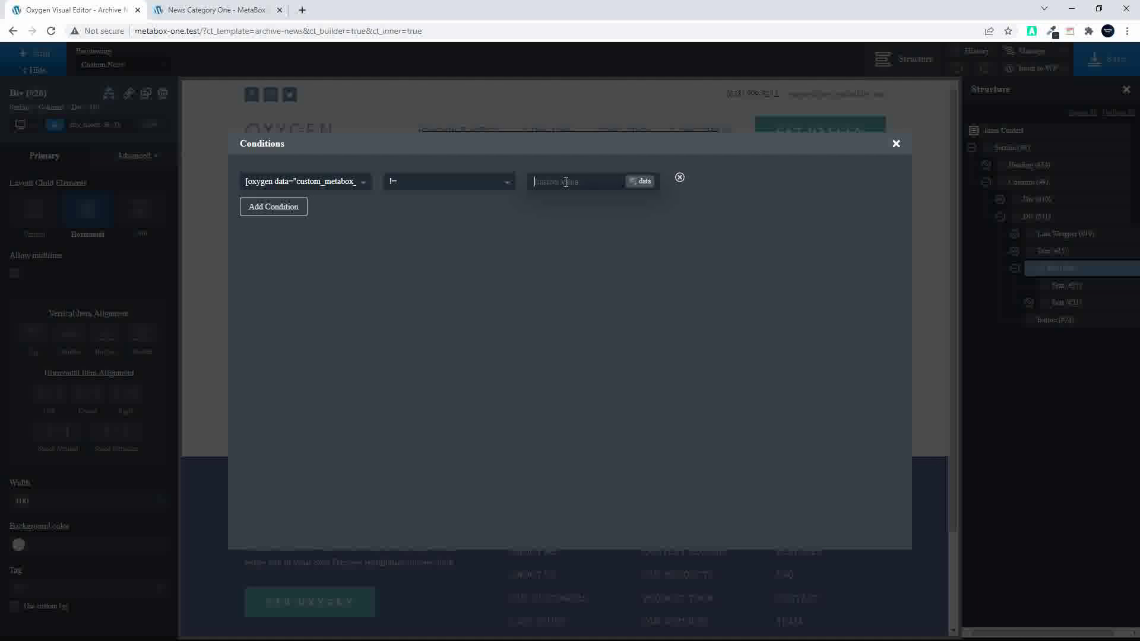
type("none")
left_click(896, 144)
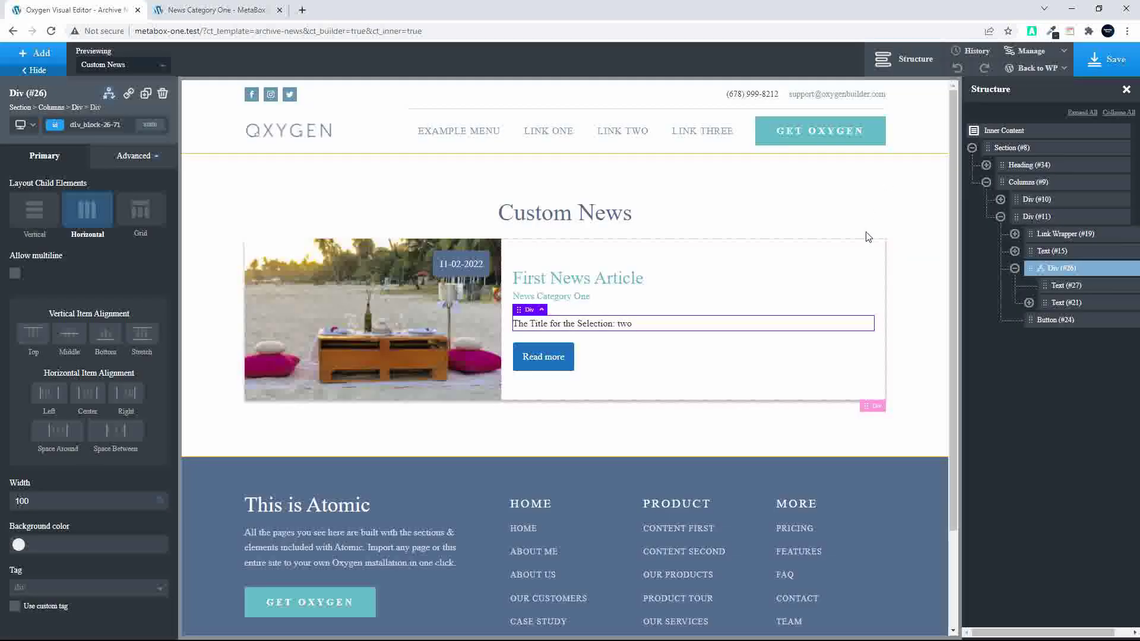
left_click(1099, 60)
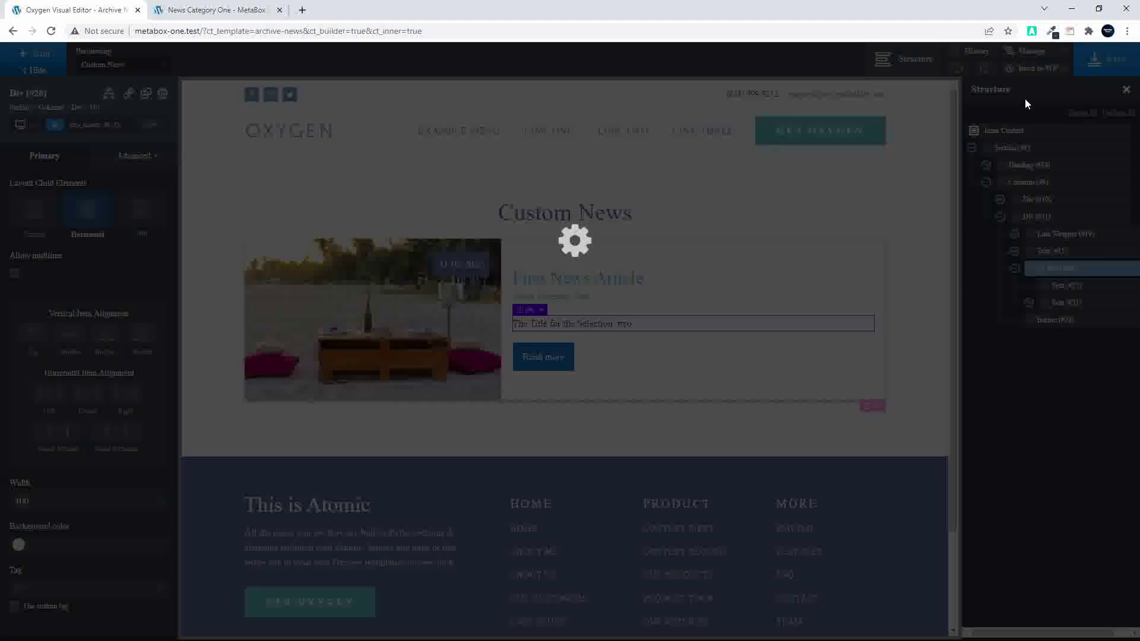
- Reload the News Category One archive page and open First News Article from its listing
left_click(227, 9)
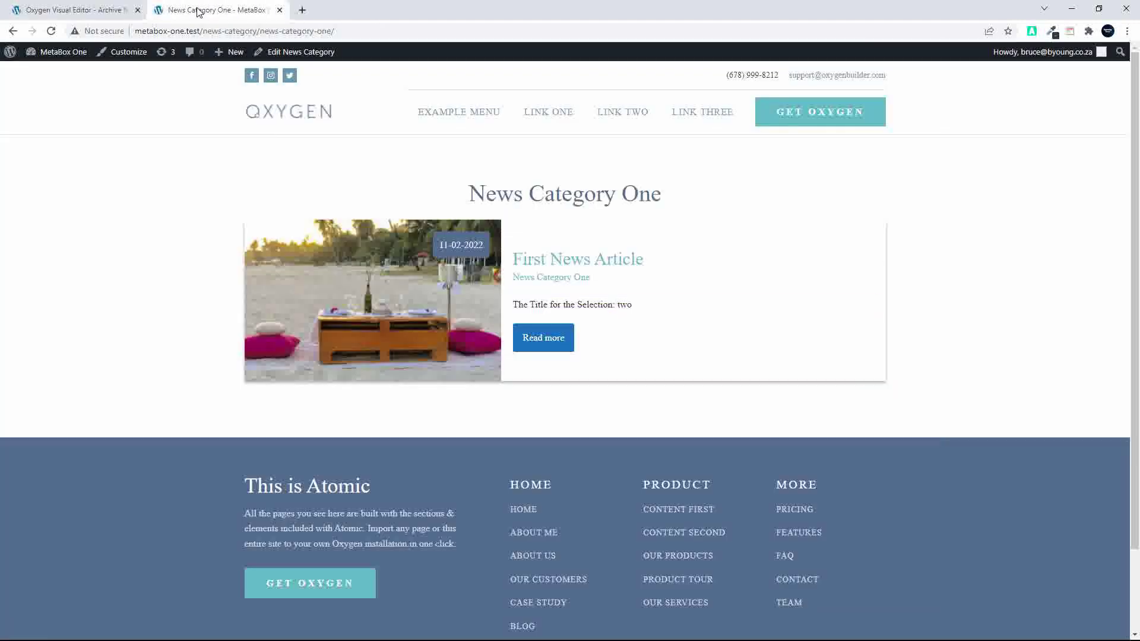
left_click(52, 31)
left_click(538, 340)
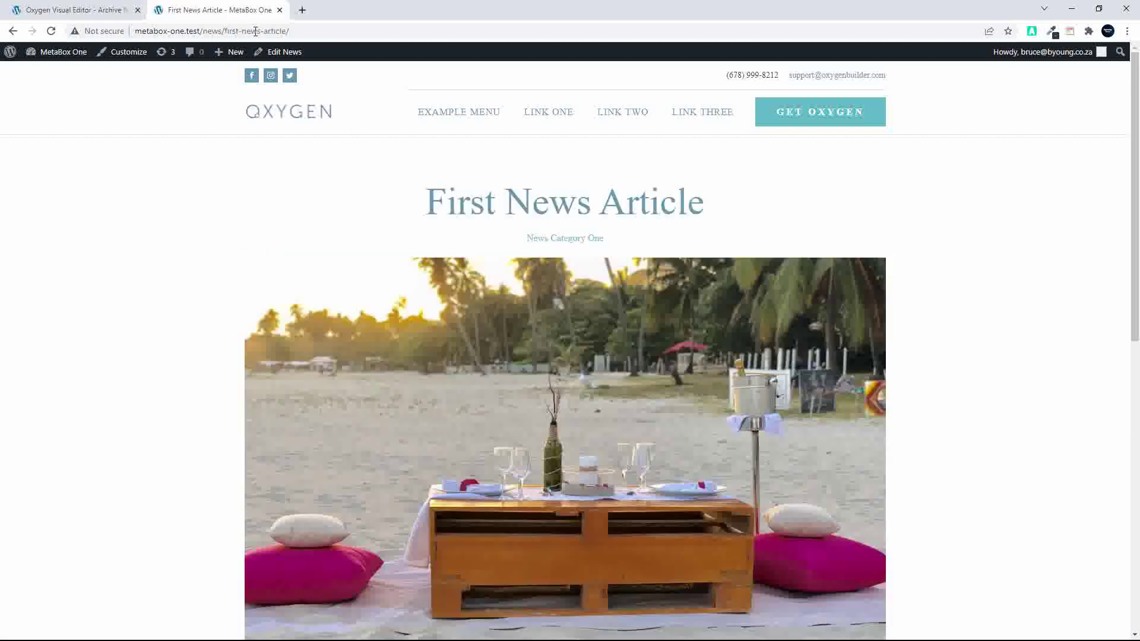
- Set Make a Choice to None in First News Article, update it, and check the article page and its News Category One listing
left_click(276, 51)
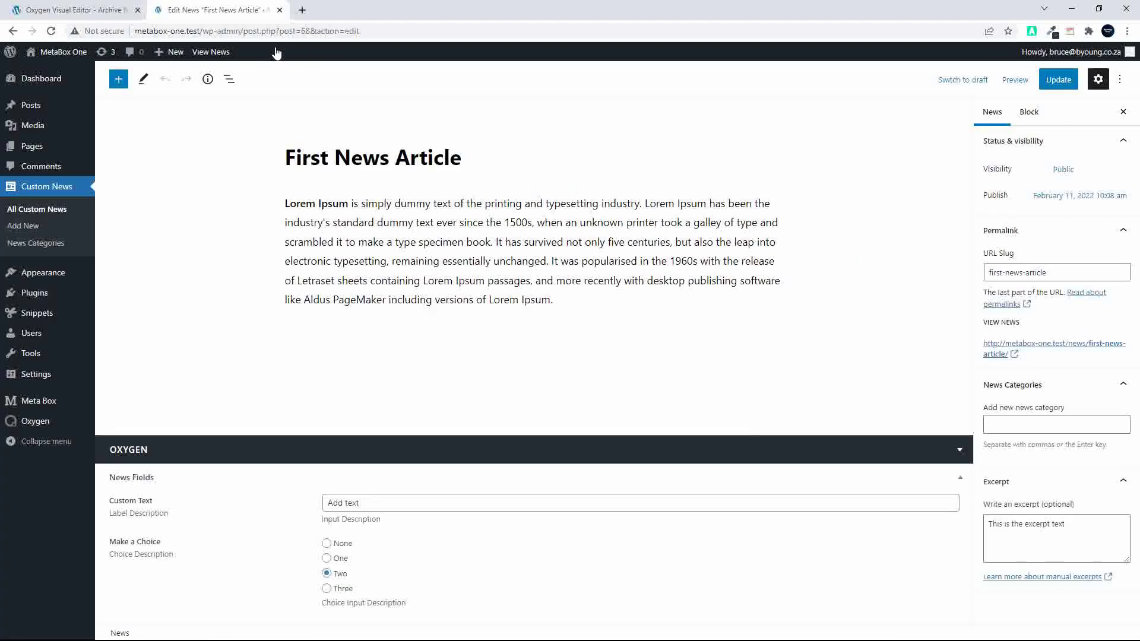
left_click(339, 547)
left_click(1059, 79)
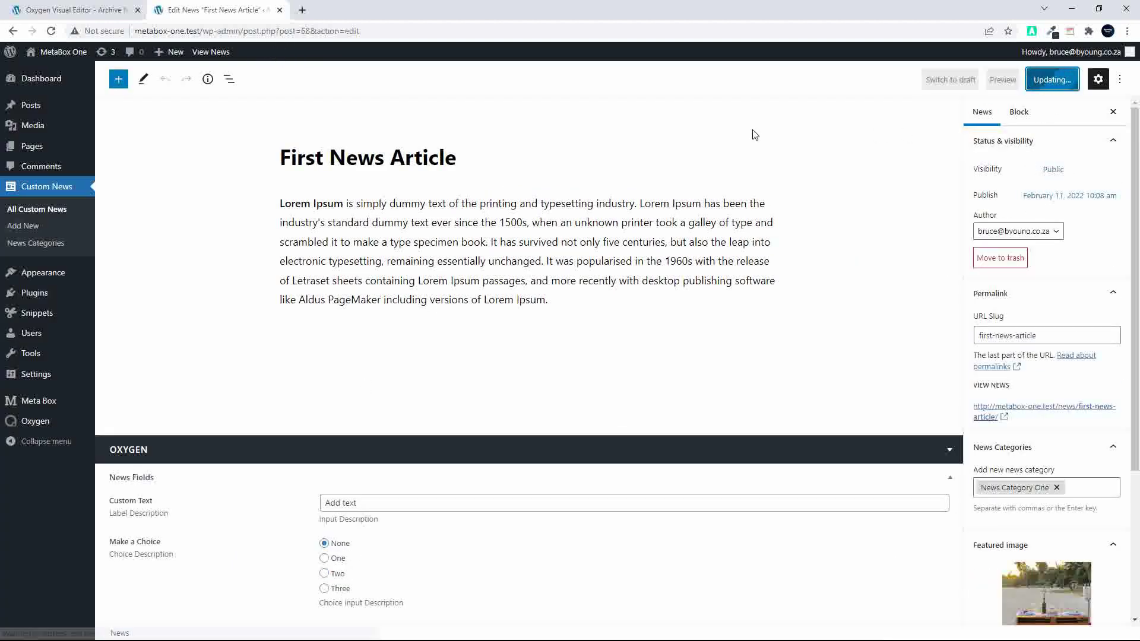
left_click(211, 53)
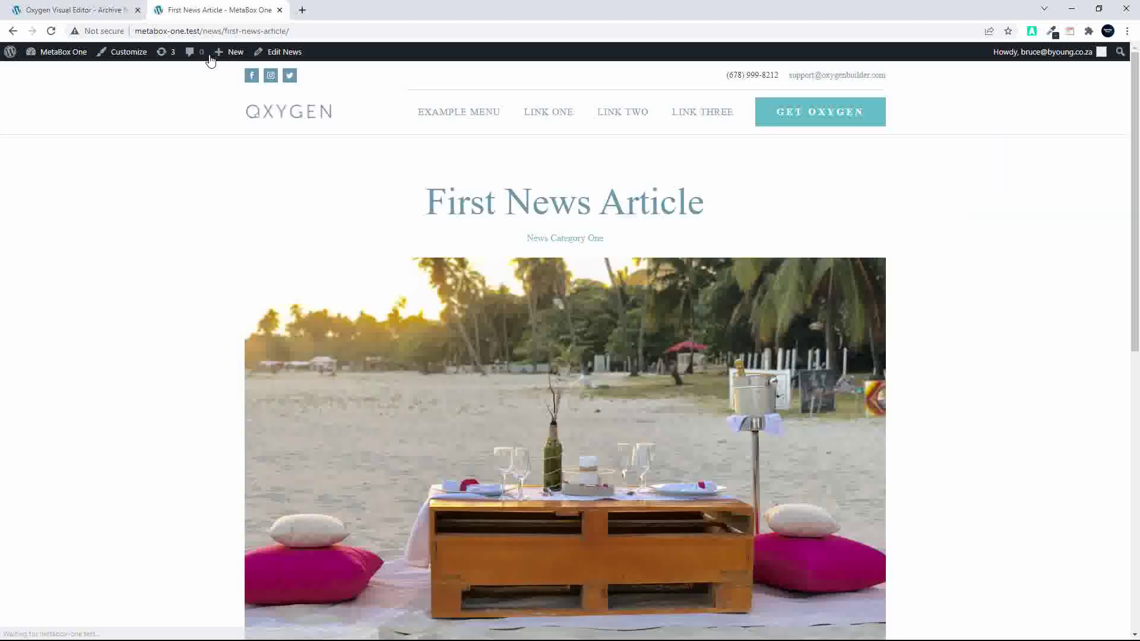
scroll(298, 190, "down", 8)
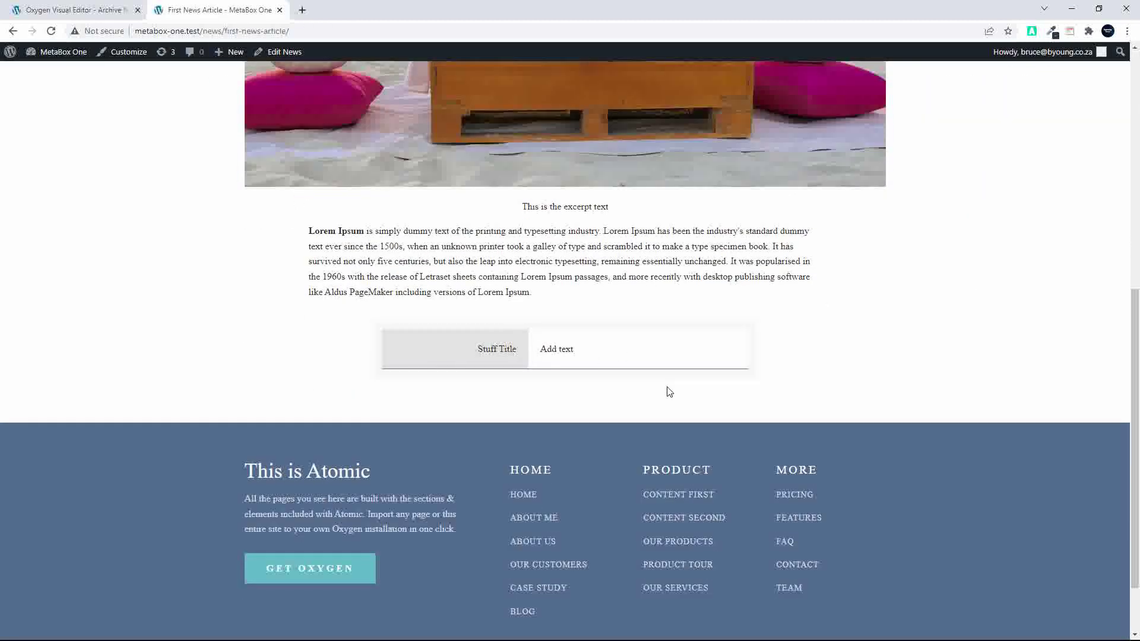
scroll(667, 389, "up", 8)
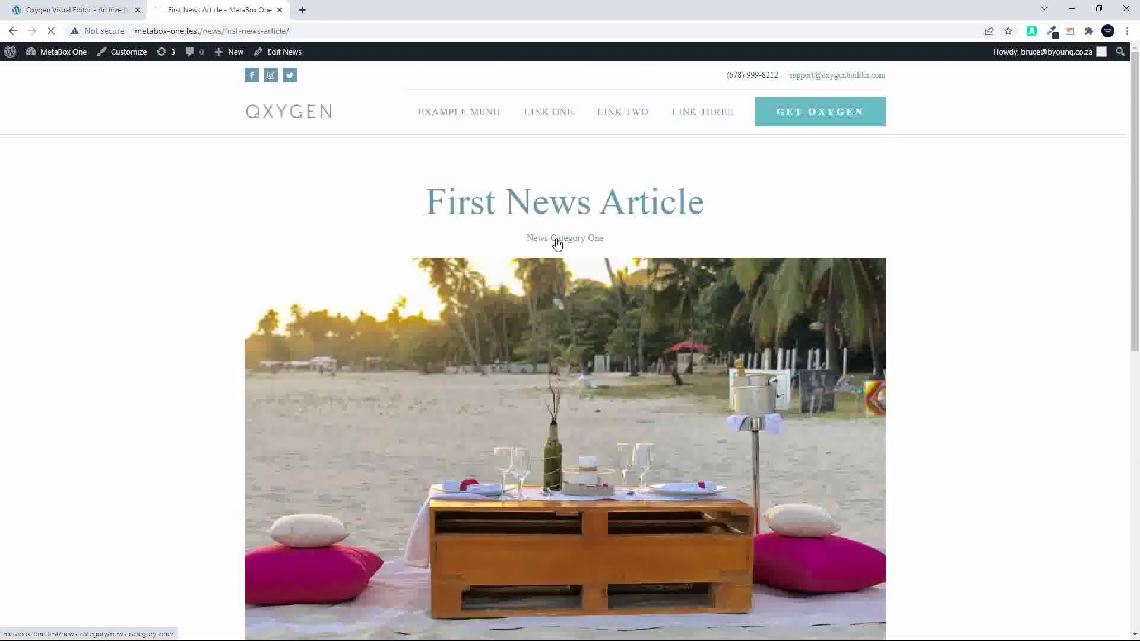
left_click(561, 241)
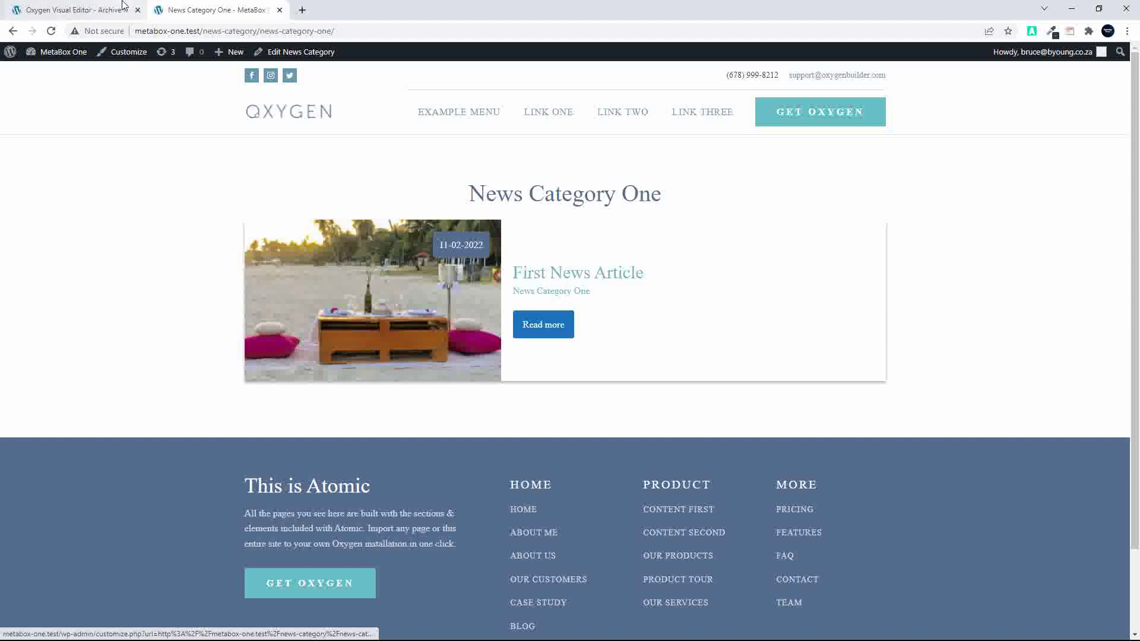
- In the Archive News template, add a div inside the listing's content div and give it the atomic - Secondary background color
left_click(95, 11)
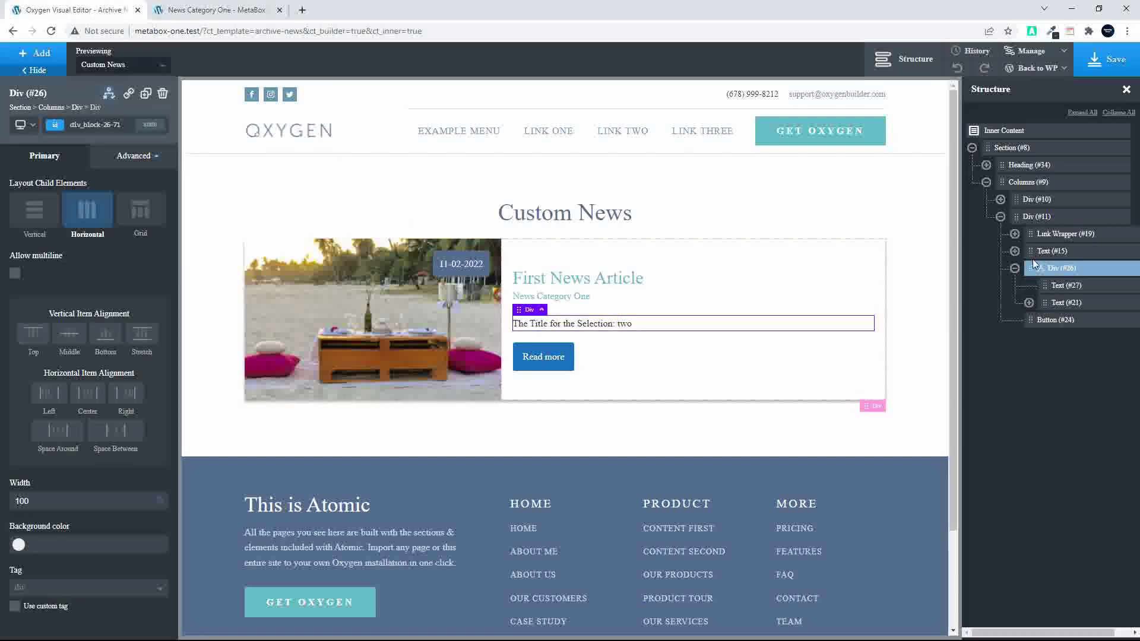
left_click(1034, 218)
left_click(21, 55)
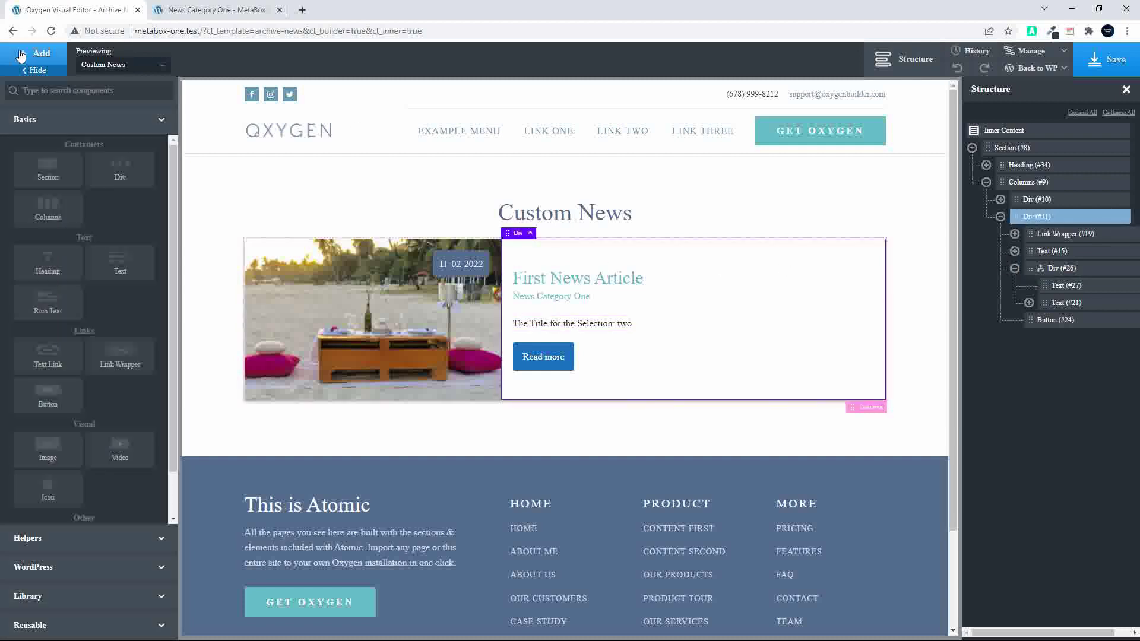
left_click(120, 171)
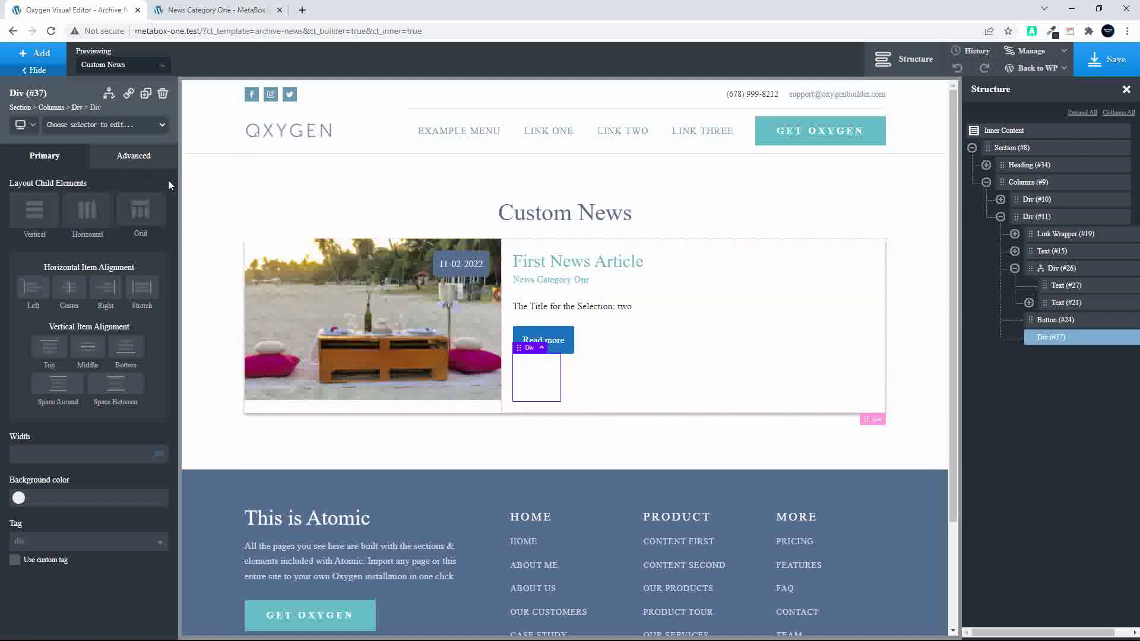
left_click(127, 158)
left_click(83, 188)
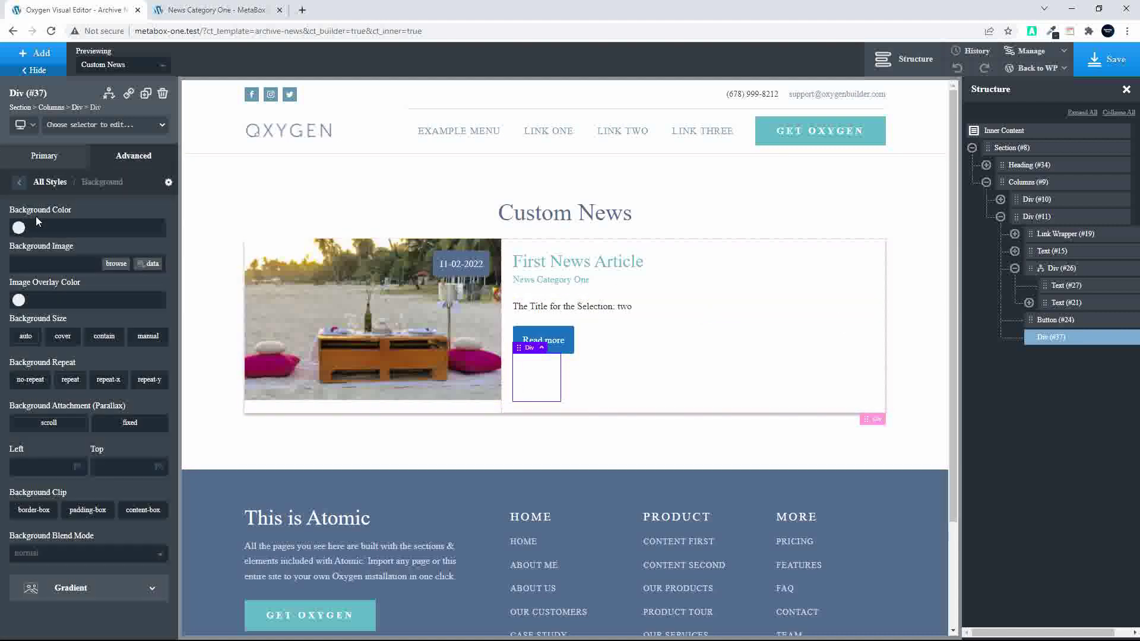
left_click(18, 227)
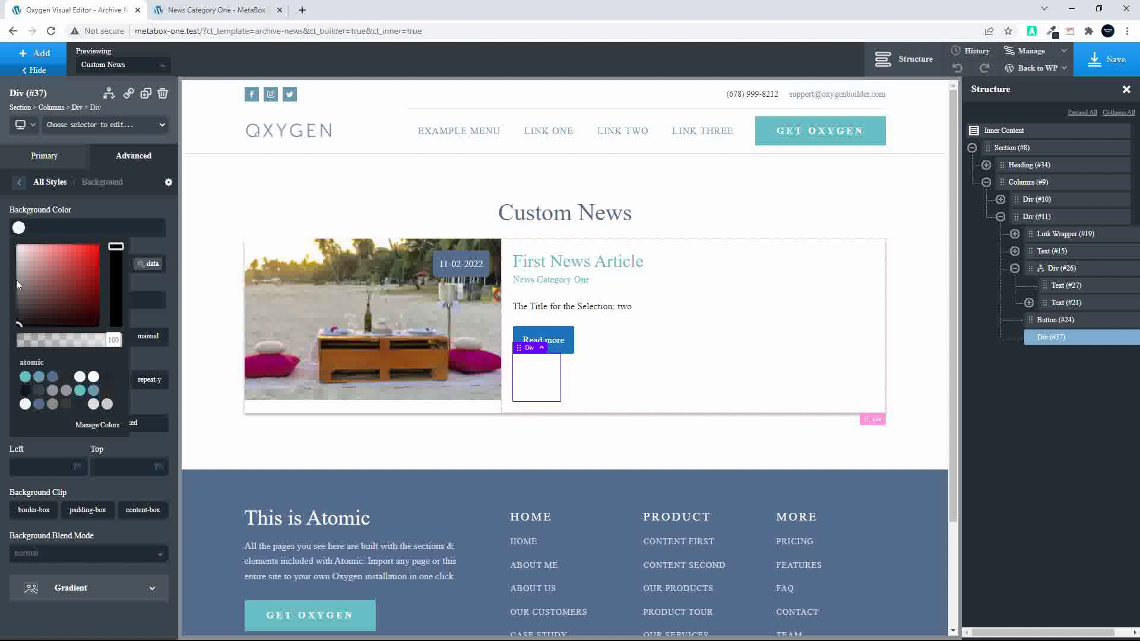
left_click(53, 378)
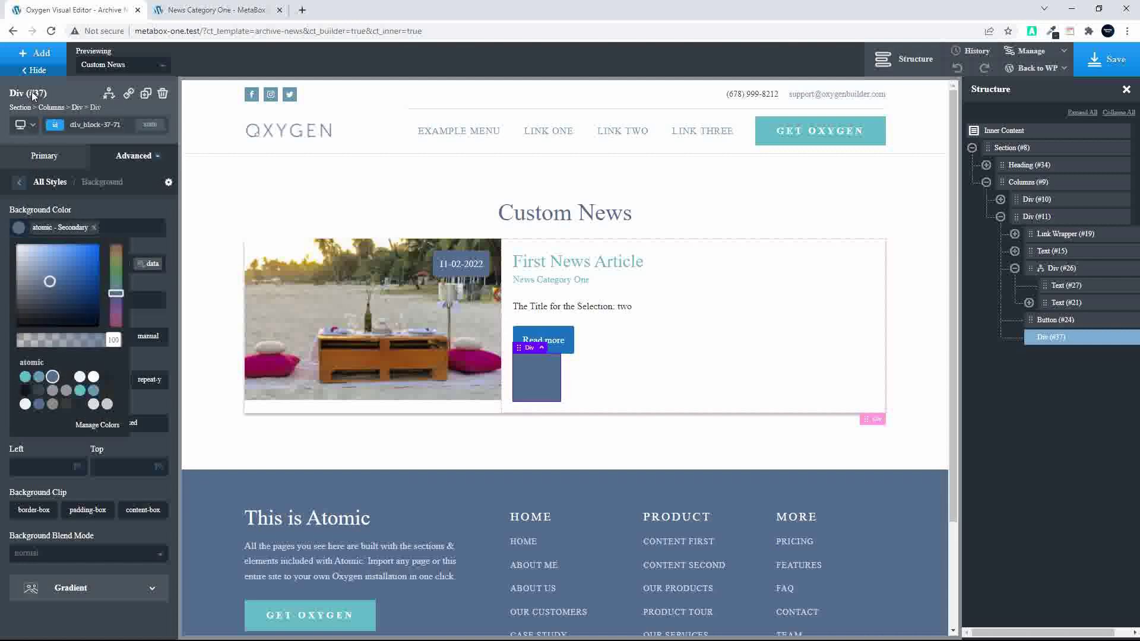
- Add a text element reading "There is no value selected" inside the new div and color it white (#ffffff)
left_click(18, 55)
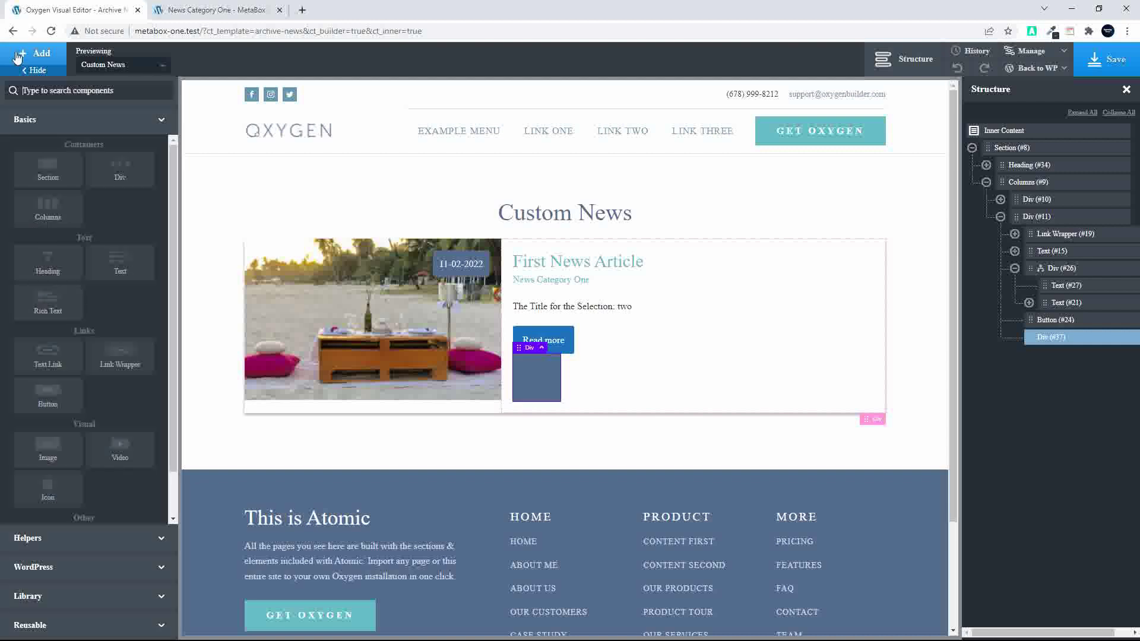
left_click(116, 262)
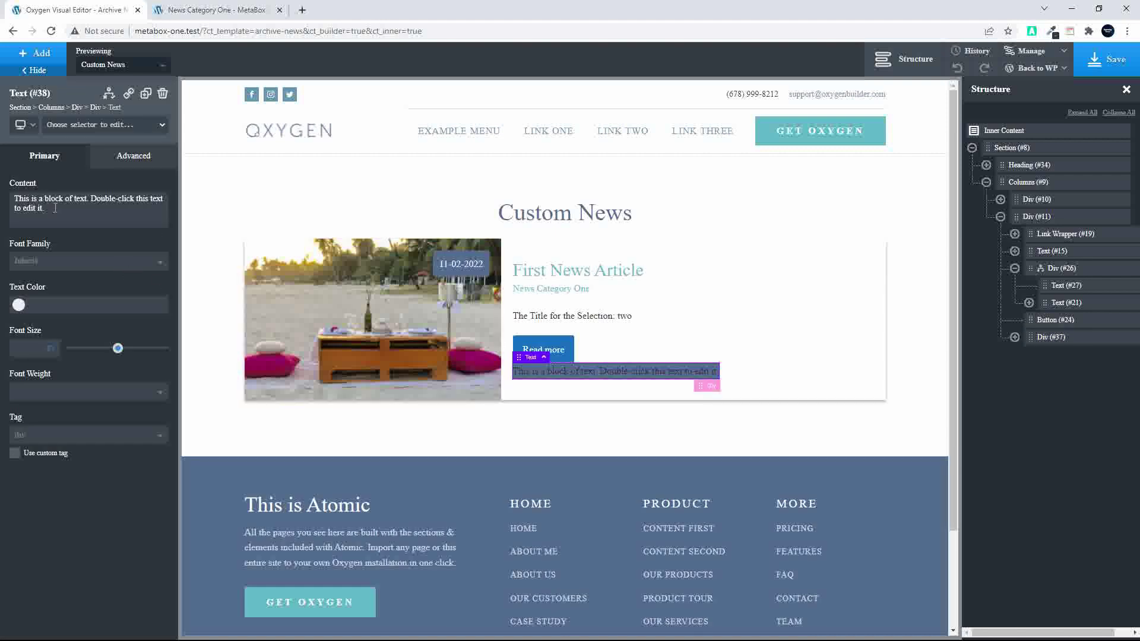
left_click_drag(55, 208, 16, 194)
type("T")
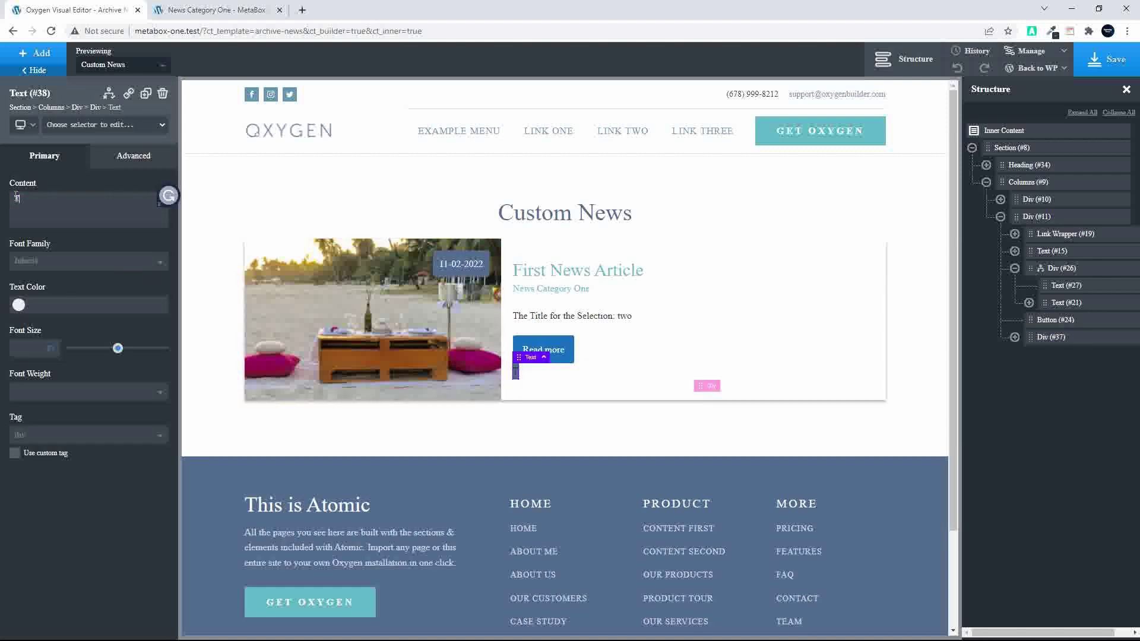
type("here is no valu")
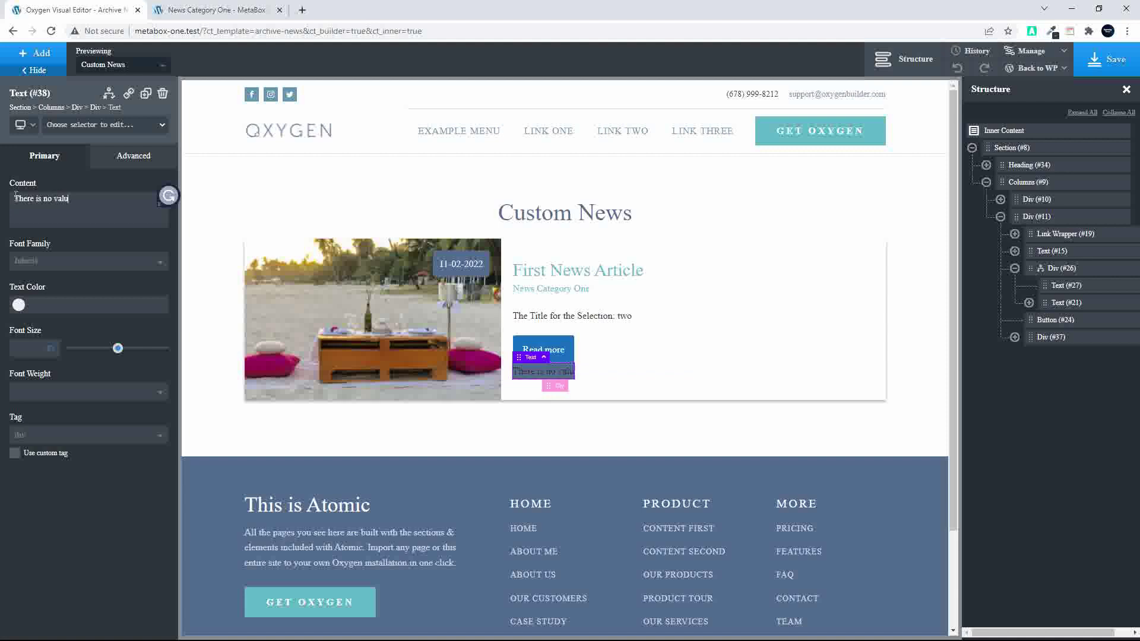
type("e selected")
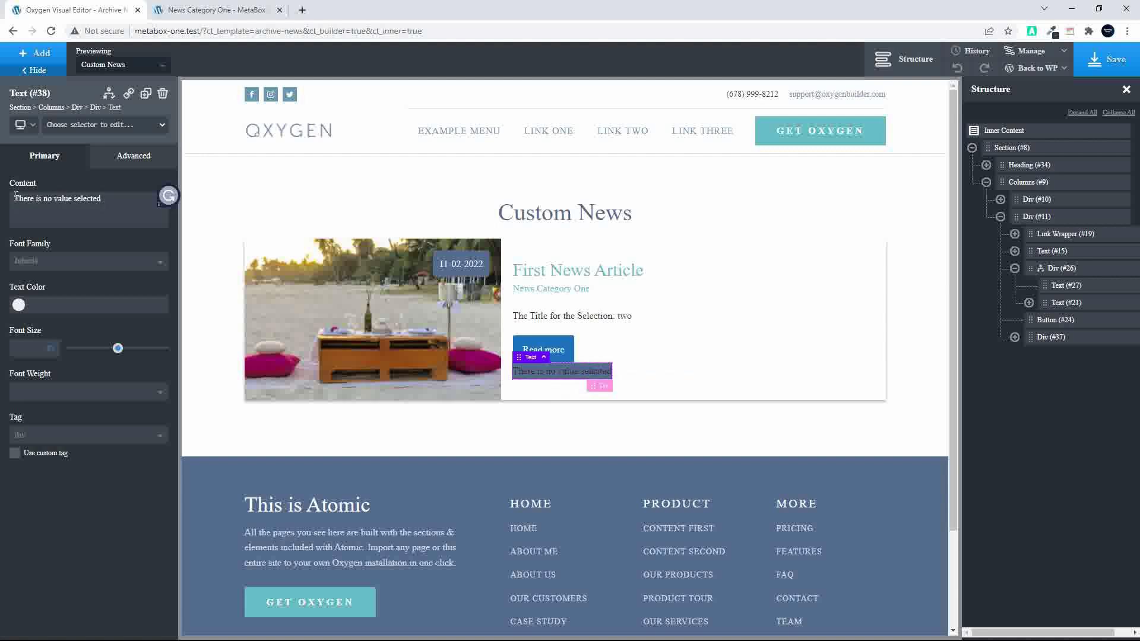
left_click(21, 307)
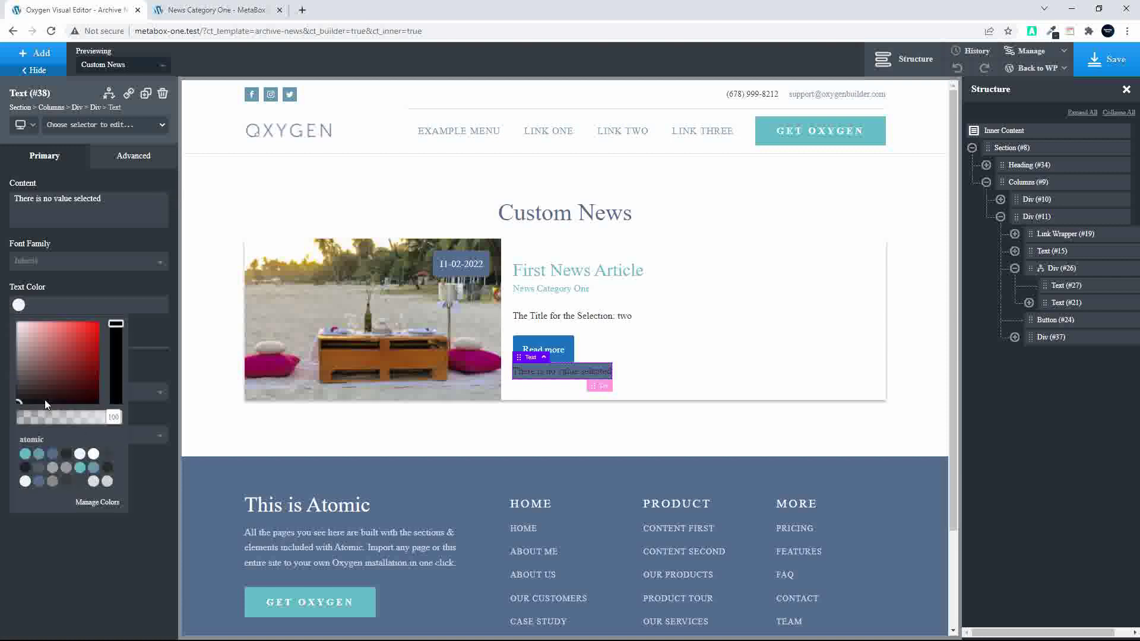
left_click_drag(44, 400, 3, 300)
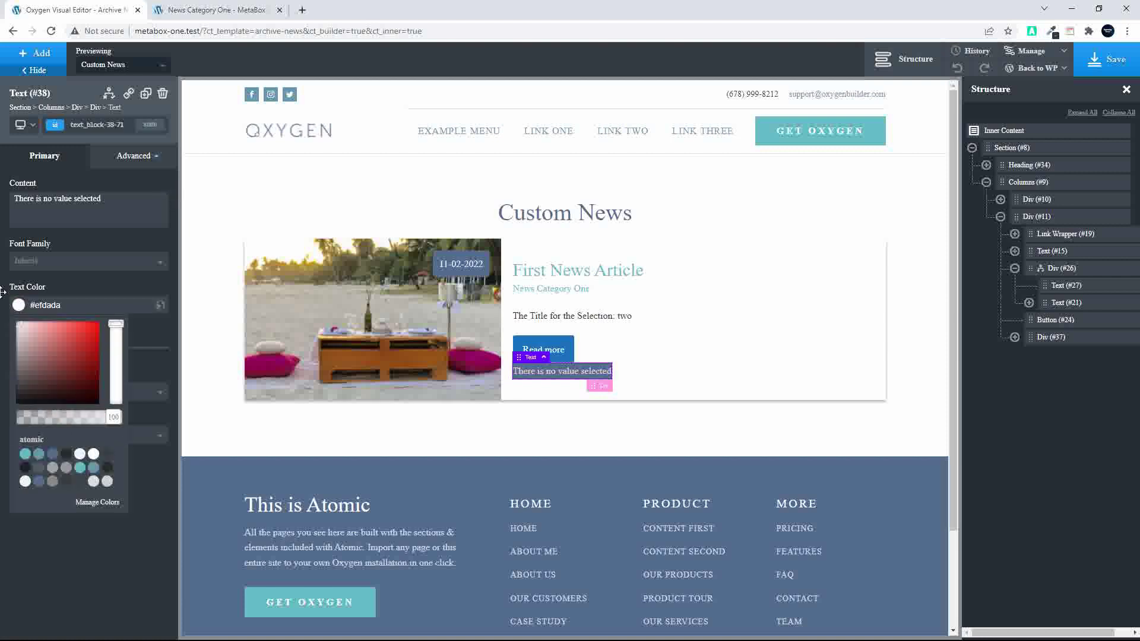
- Set the padding of the div containing "There is no value selected" to 15 px on all sides
left_click(137, 157)
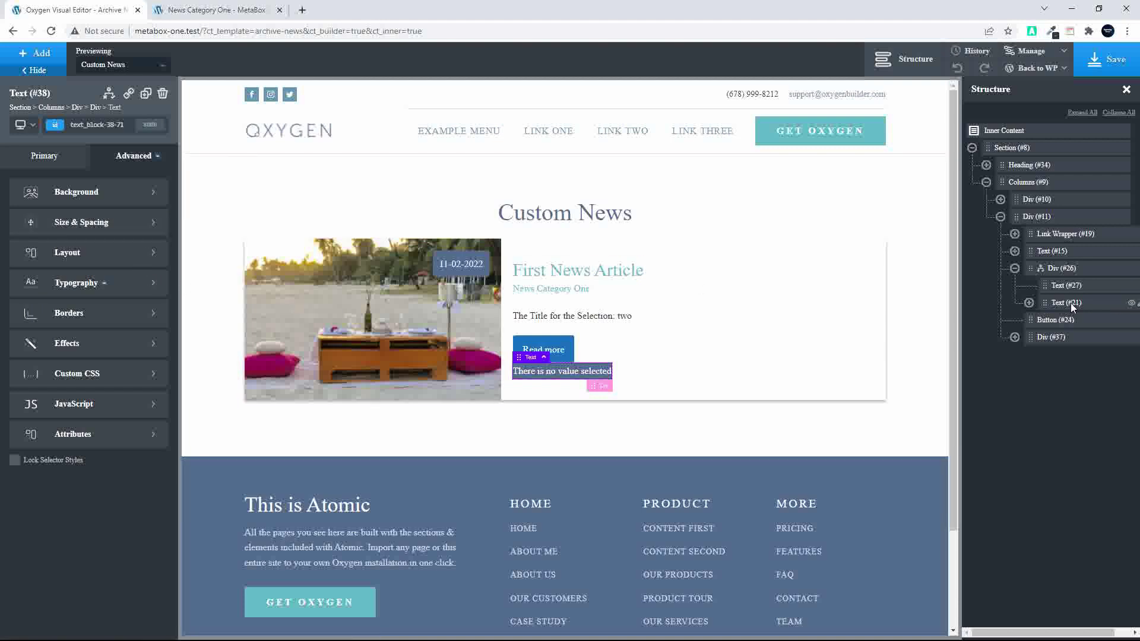
scroll(1051, 300, "right", 1)
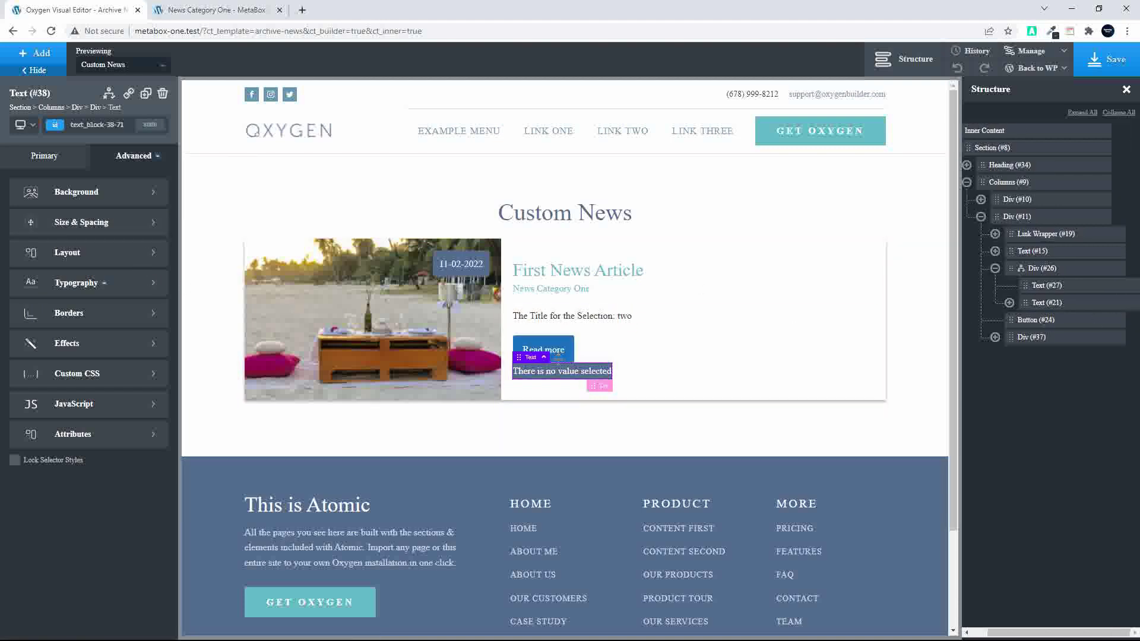
left_click(555, 353)
left_click(558, 375)
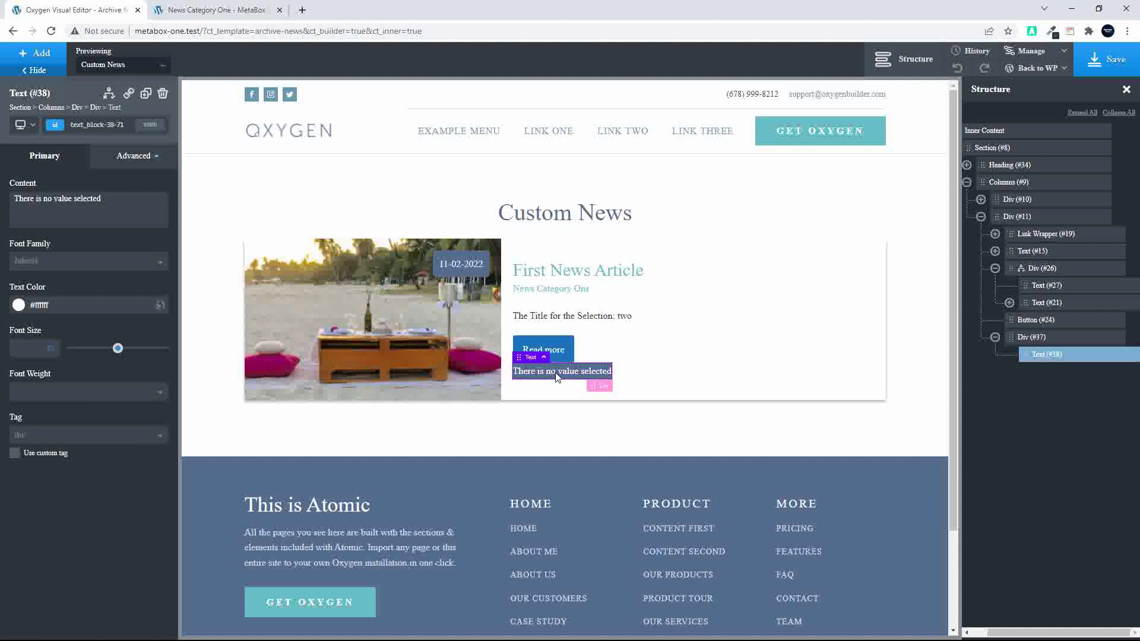
left_click(1063, 338)
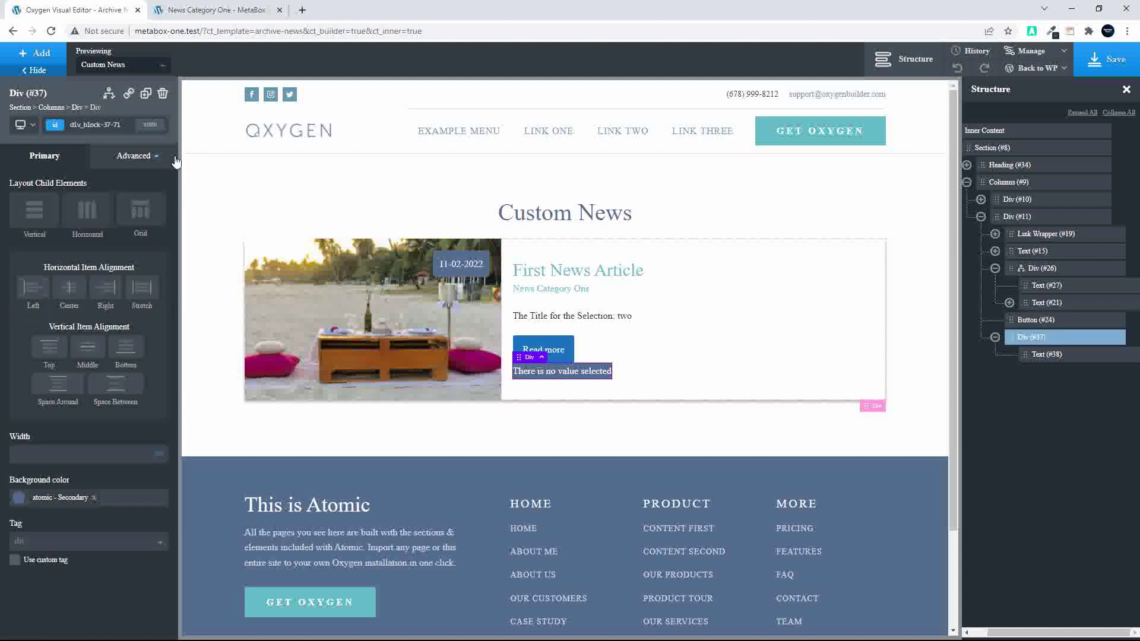
left_click(132, 156)
left_click(73, 221)
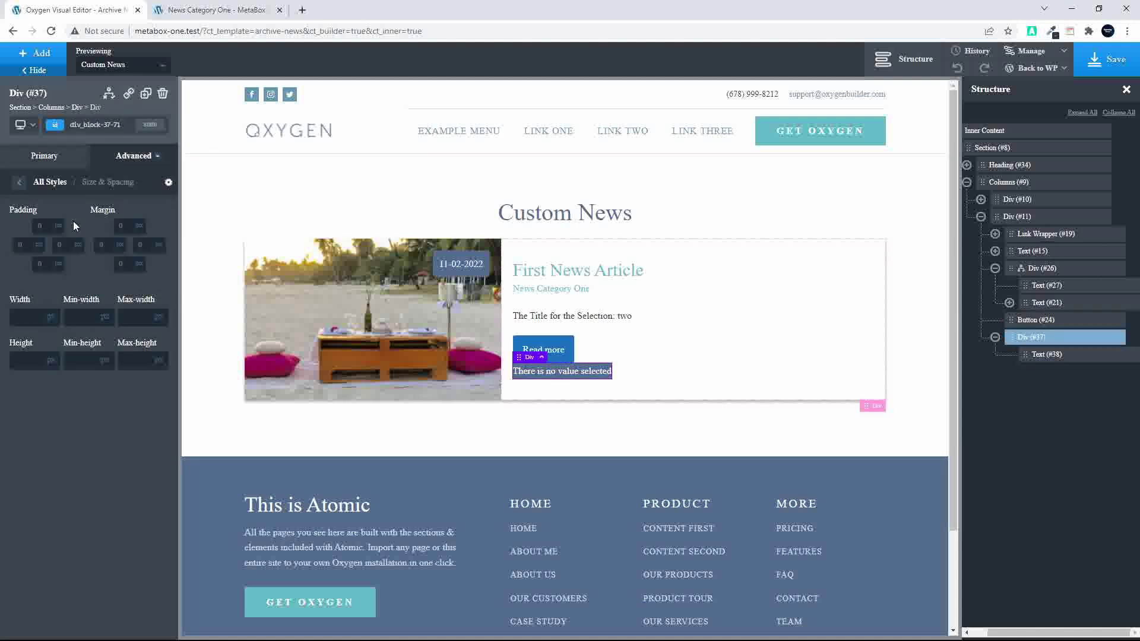
left_click(42, 225)
type("15")
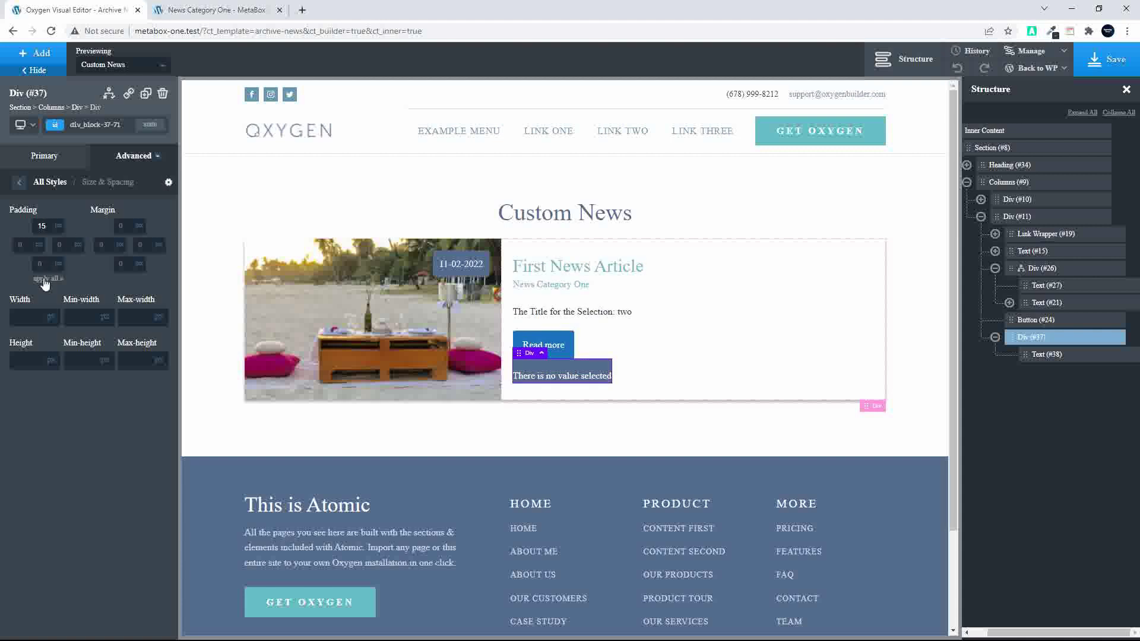
left_click(45, 279)
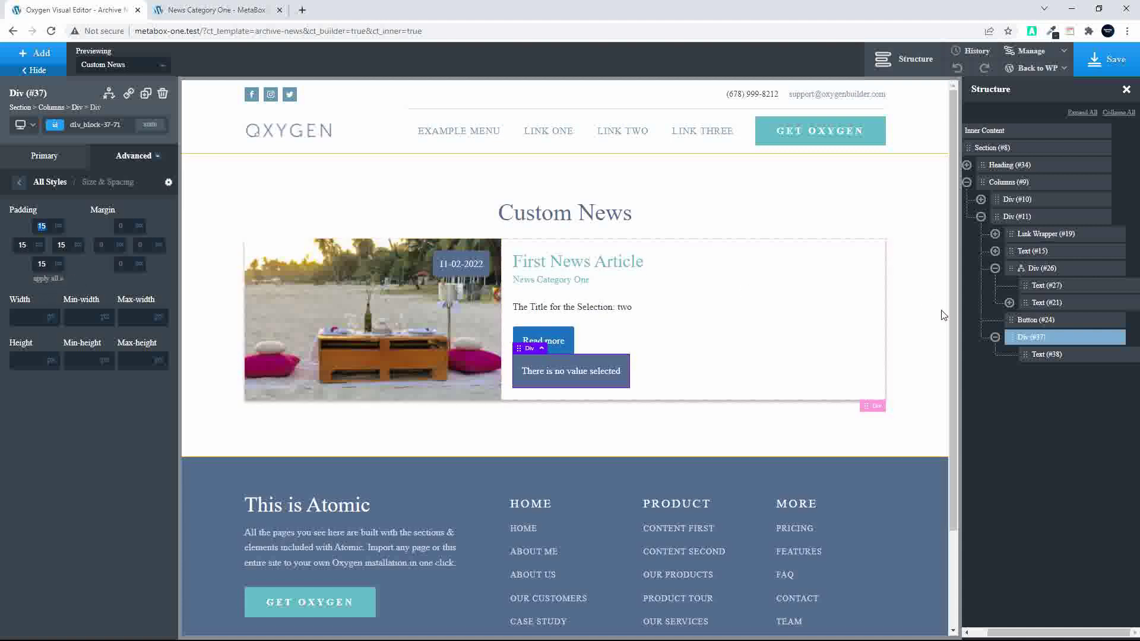
- Move the notice div directly above the "The Title for the Selection" div and set its bottom margin to 20 px
left_click(1015, 338)
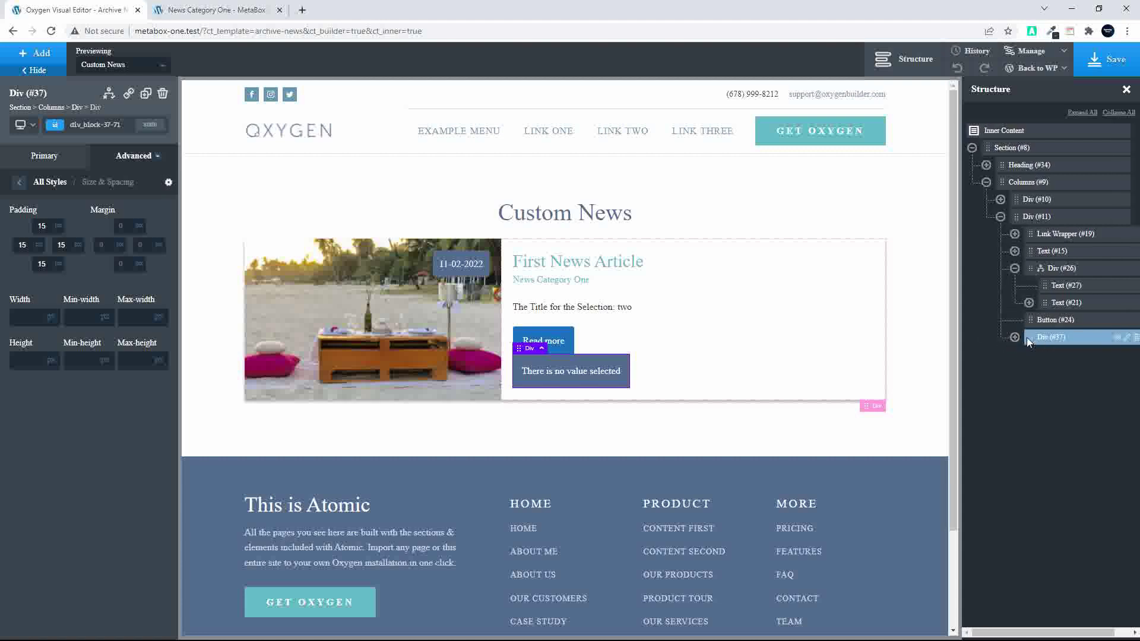
left_click_drag(1034, 338, 1045, 271)
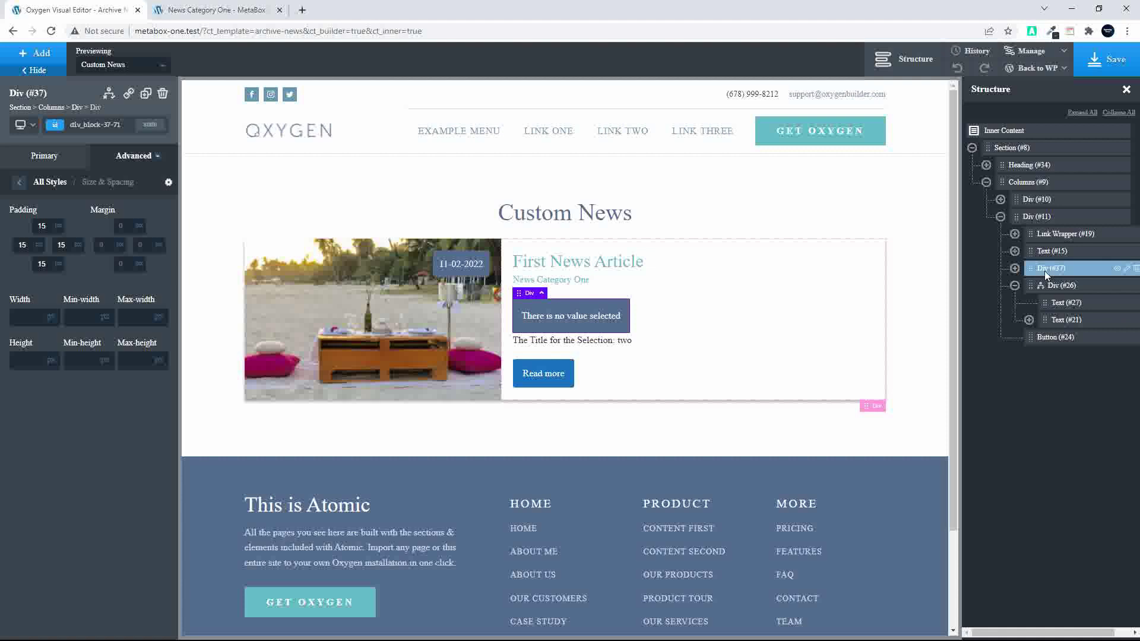
left_click(123, 264)
type("20")
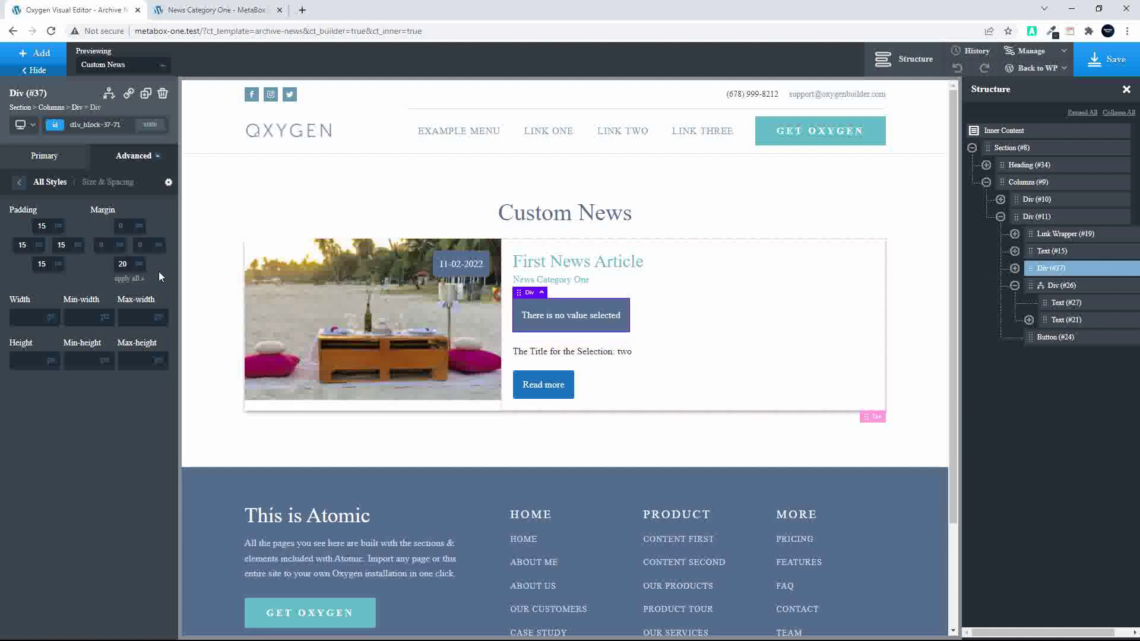
- Add a dynamic data condition using the Meta Box field Make a Choice to the "There is no value selected" div
left_click(110, 95)
left_click(120, 134)
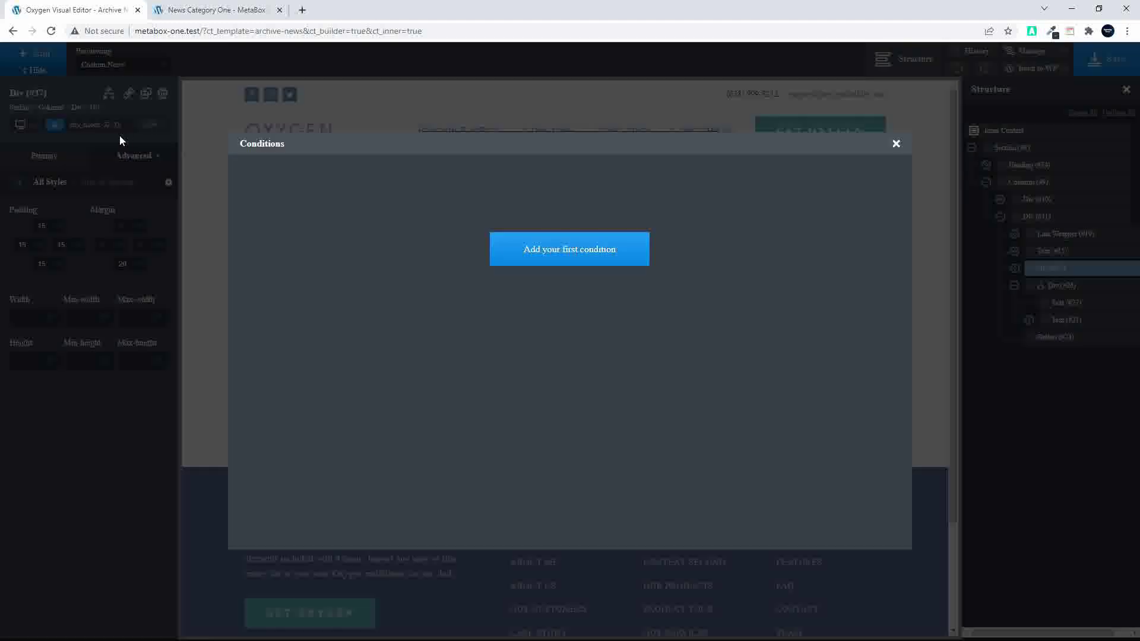
left_click(618, 262)
left_click(329, 179)
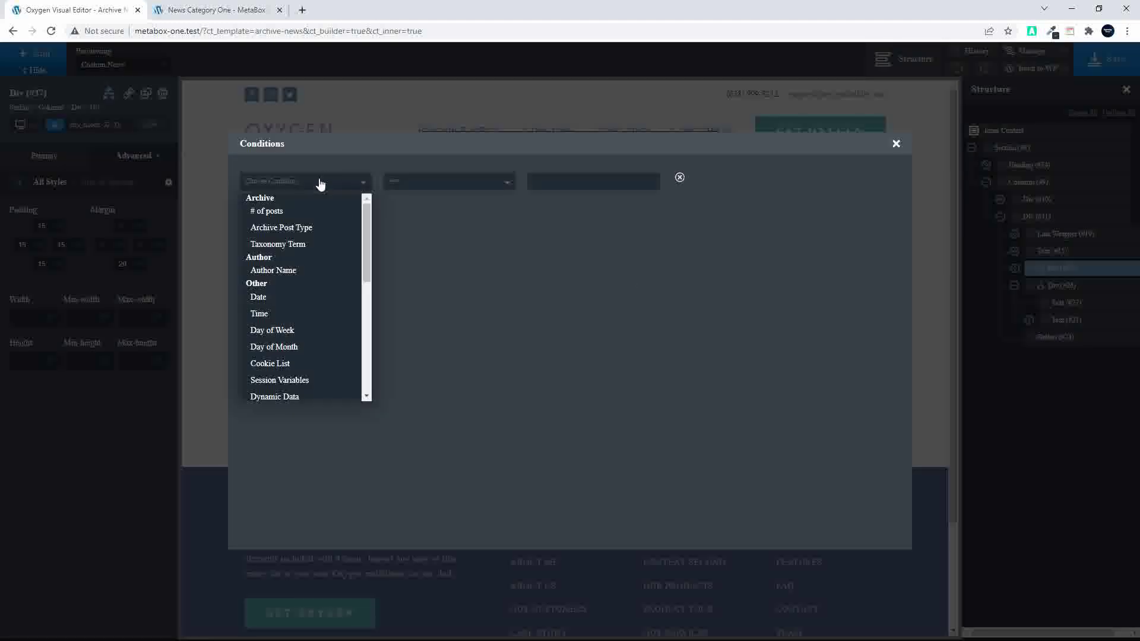
scroll(307, 268, "down", 2)
left_click(295, 281)
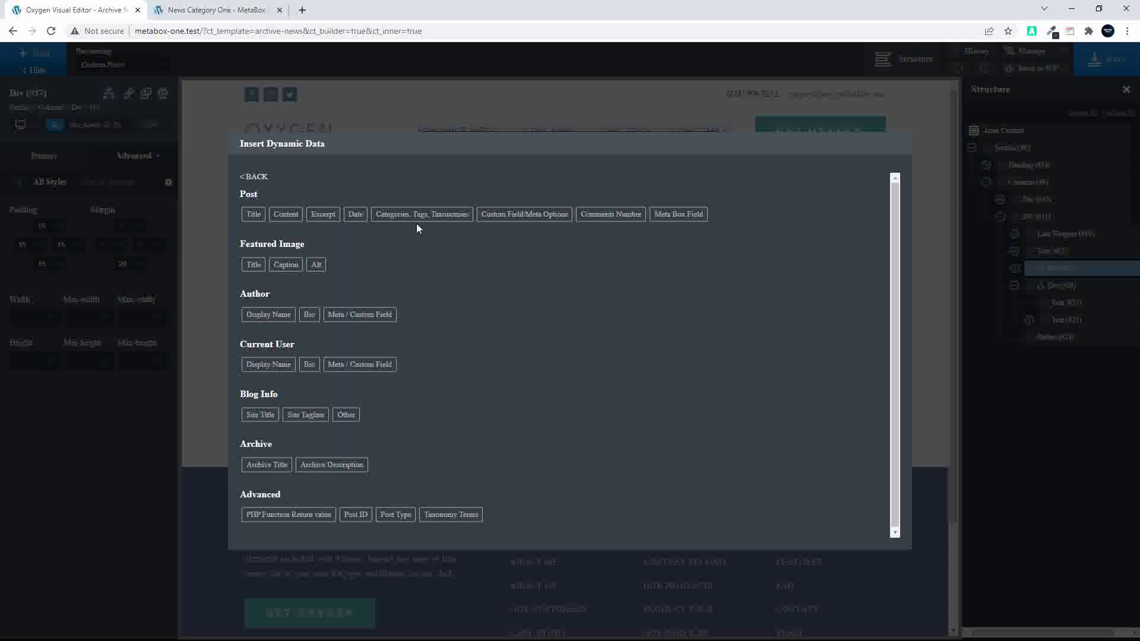
left_click(656, 215)
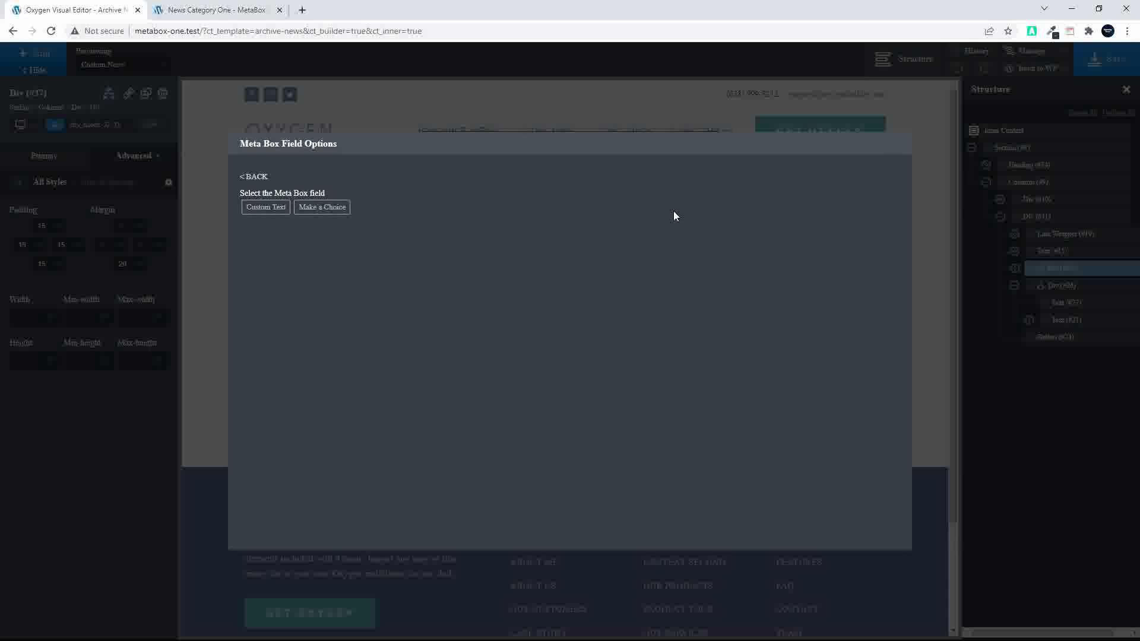
left_click(325, 207)
left_click(277, 280)
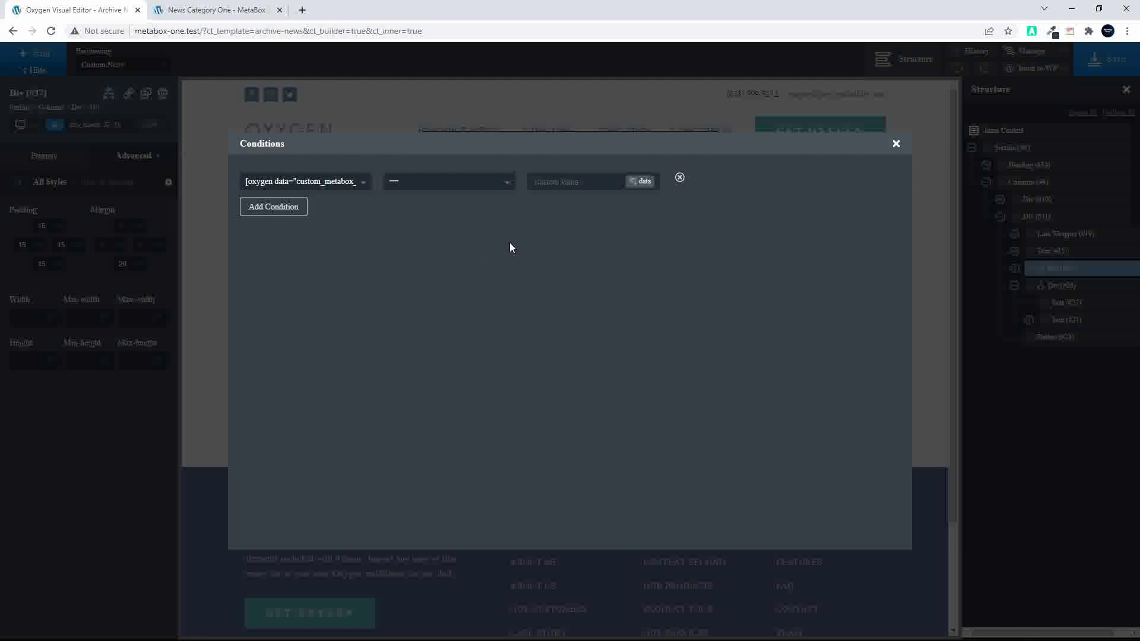
- Complete the notice div's Make a Choice condition as == none and save the Archive News template
left_click(543, 181)
type("none")
left_click(896, 144)
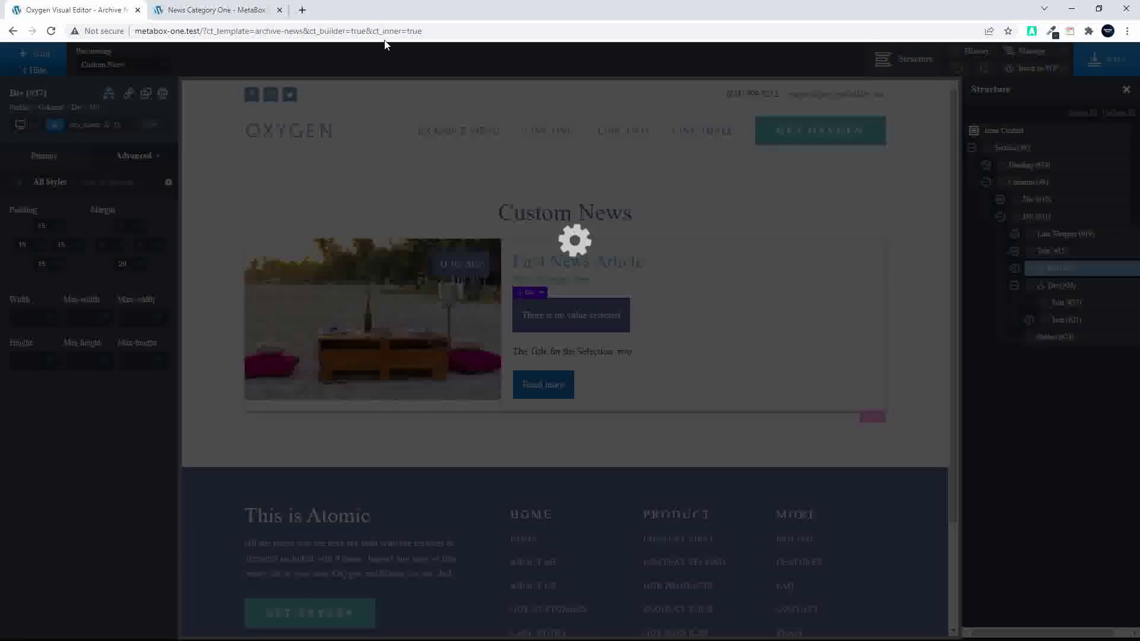
- Reload the News Category One archive page to check the First News Article listing, and return to the template editor
left_click(214, 10)
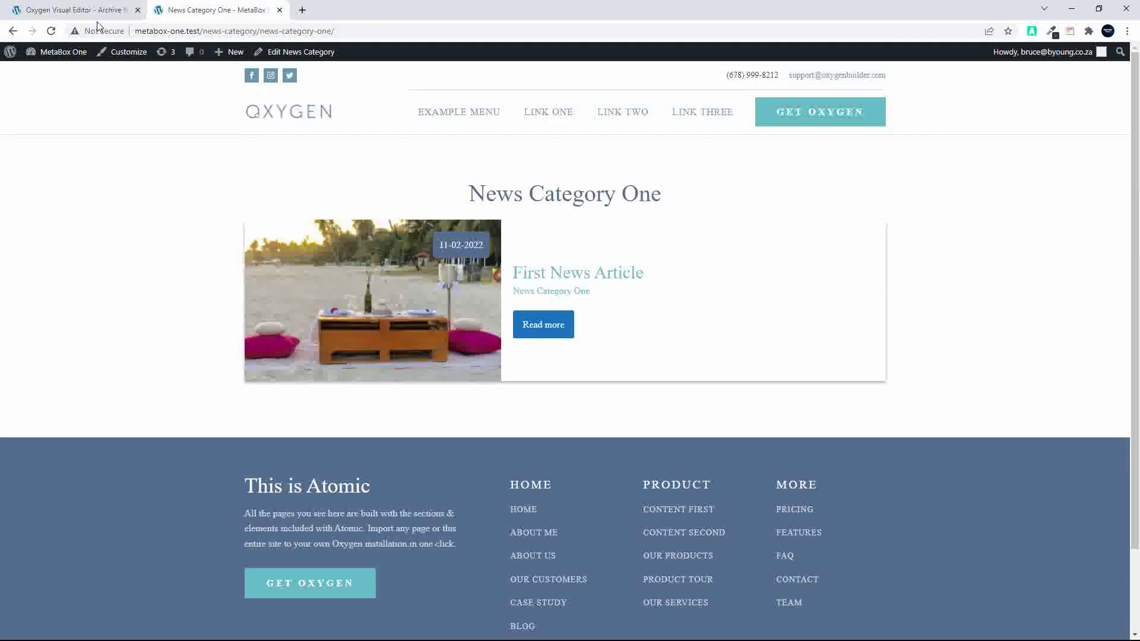
left_click(51, 31)
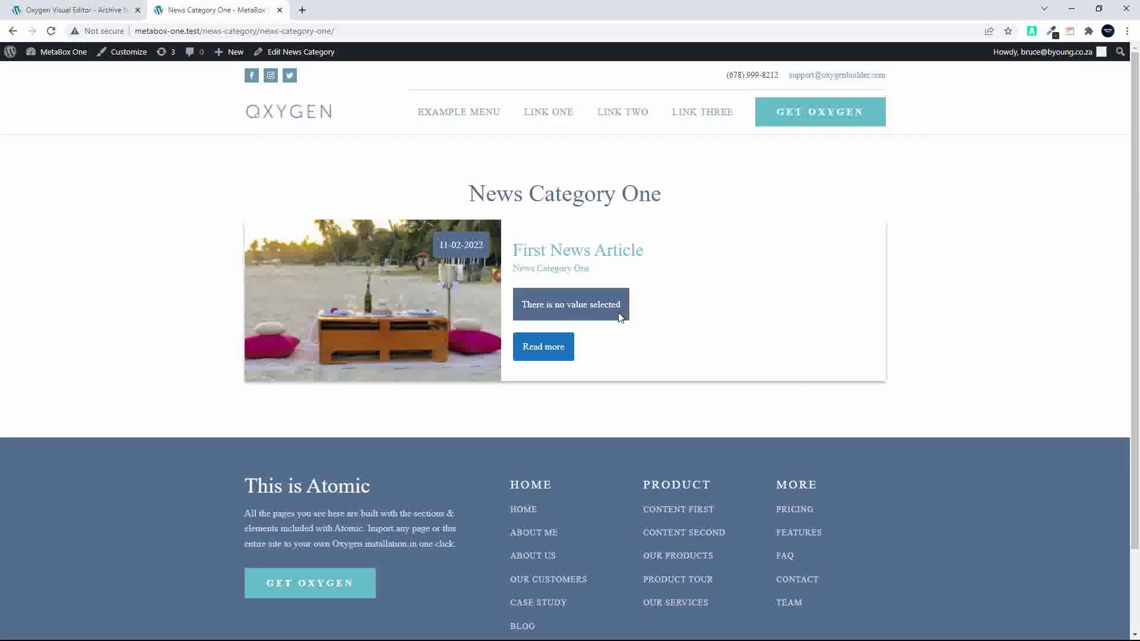
left_click(74, 10)
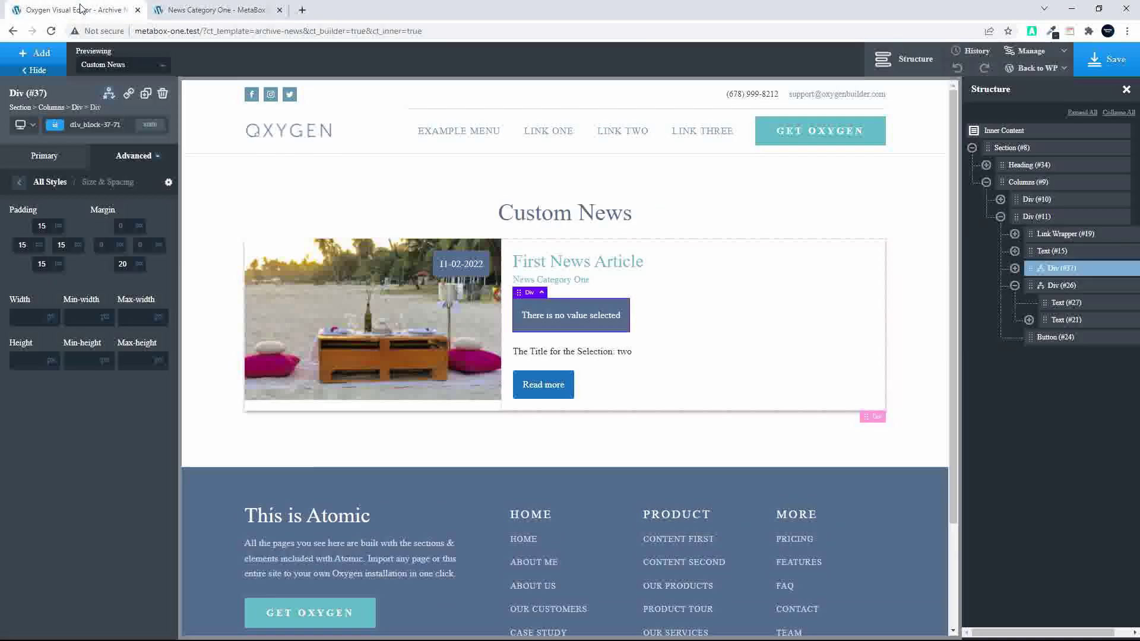
- Review the notice div's condition type and in-editor behavior options, and save the Archive News template
left_click(109, 95)
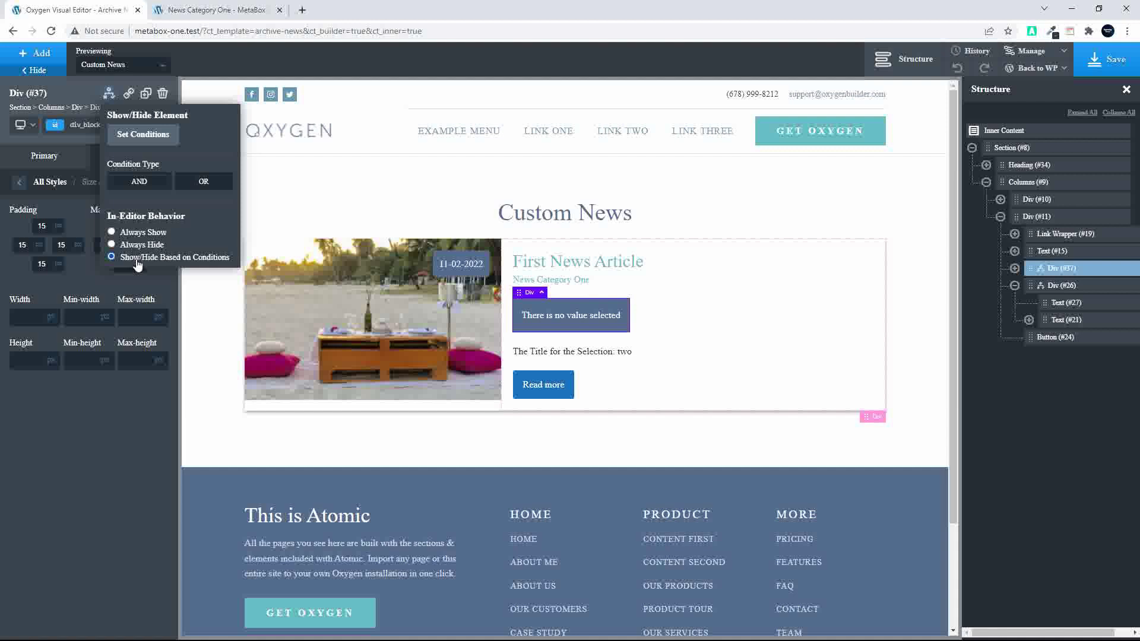
left_click(731, 223)
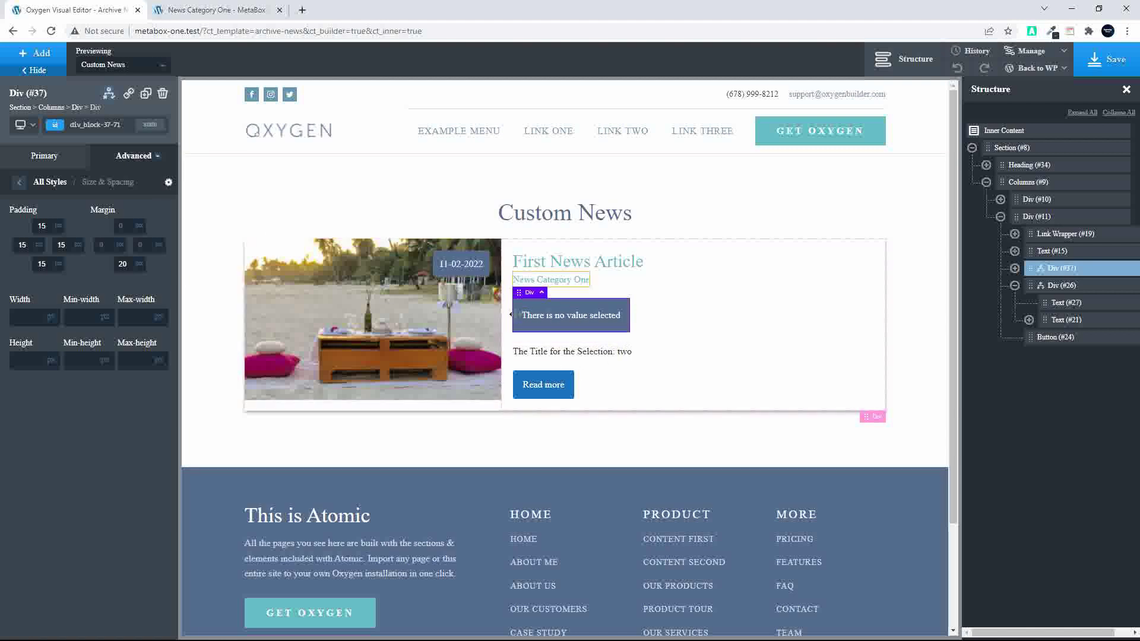
left_click(109, 94)
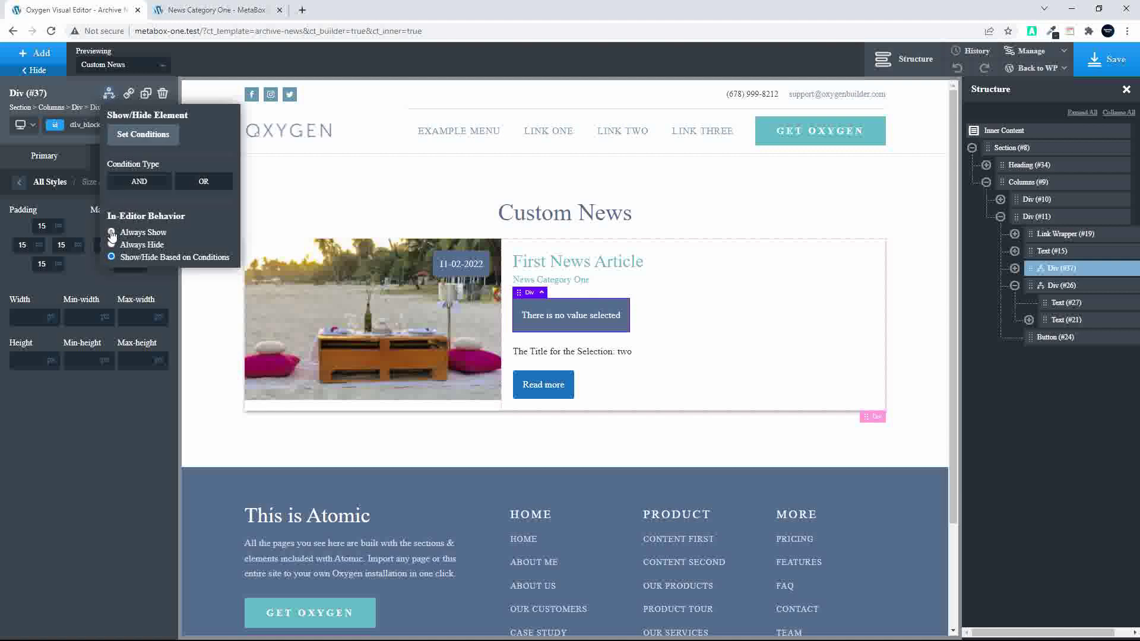
left_click(718, 212)
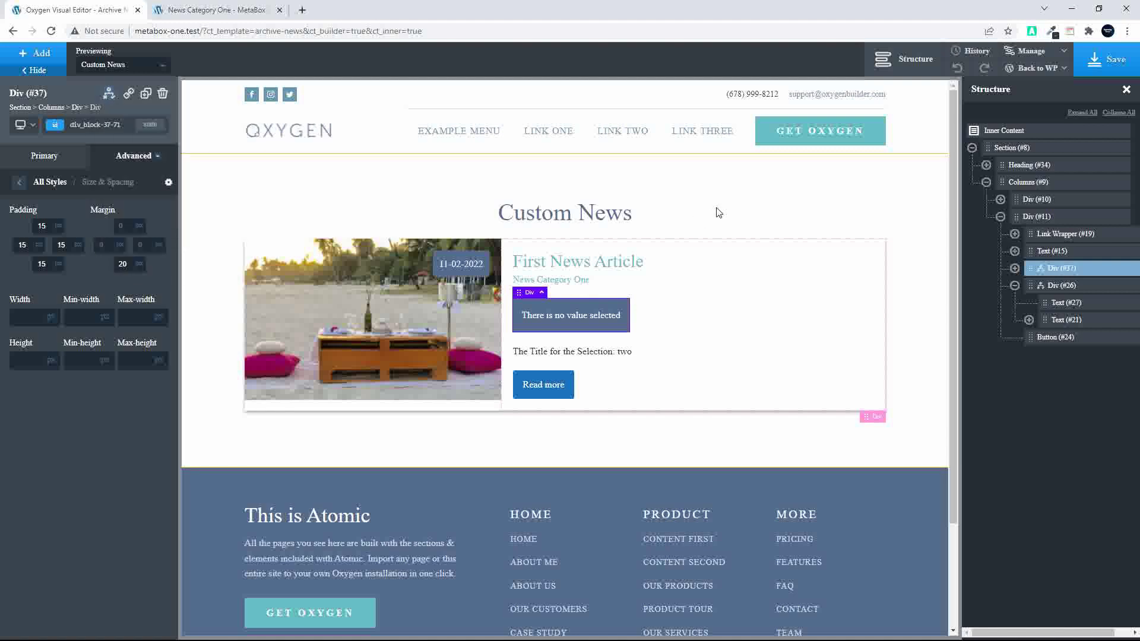
left_click(1116, 59)
- Open First News Article for editing from the News Category One page, set Make a Choice to Three, and update the article
left_click(217, 10)
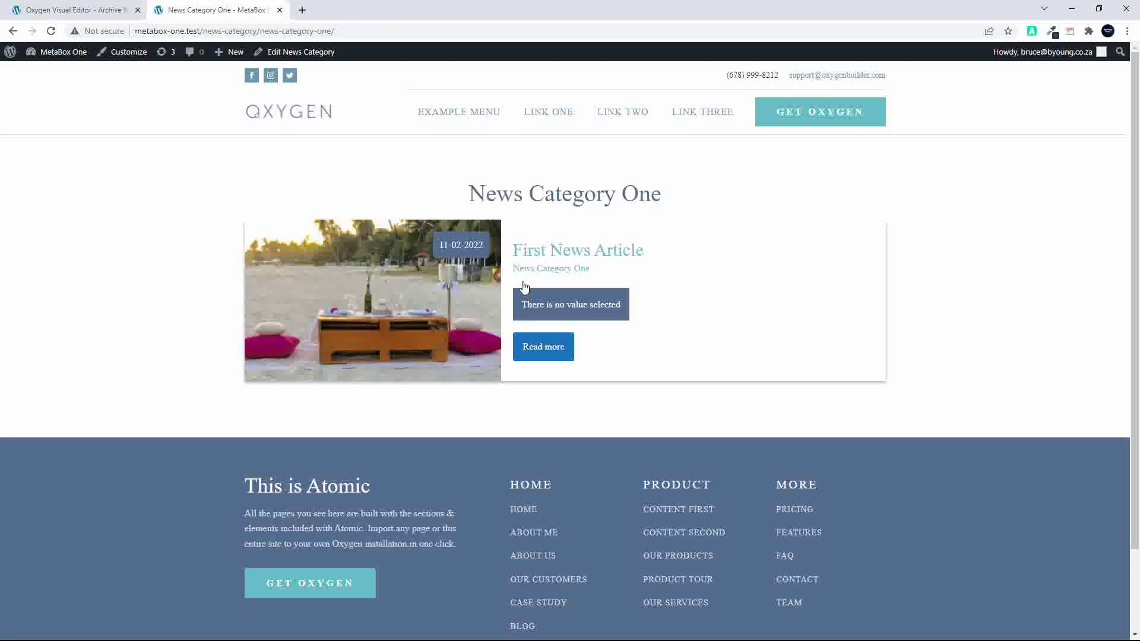
left_click(553, 351)
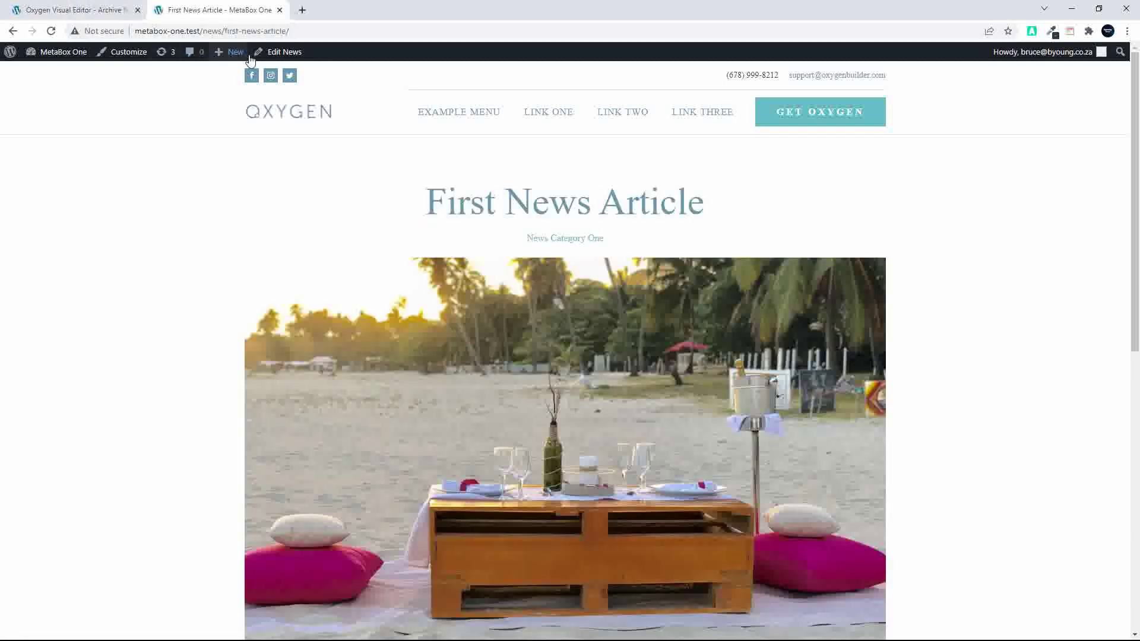
left_click(282, 54)
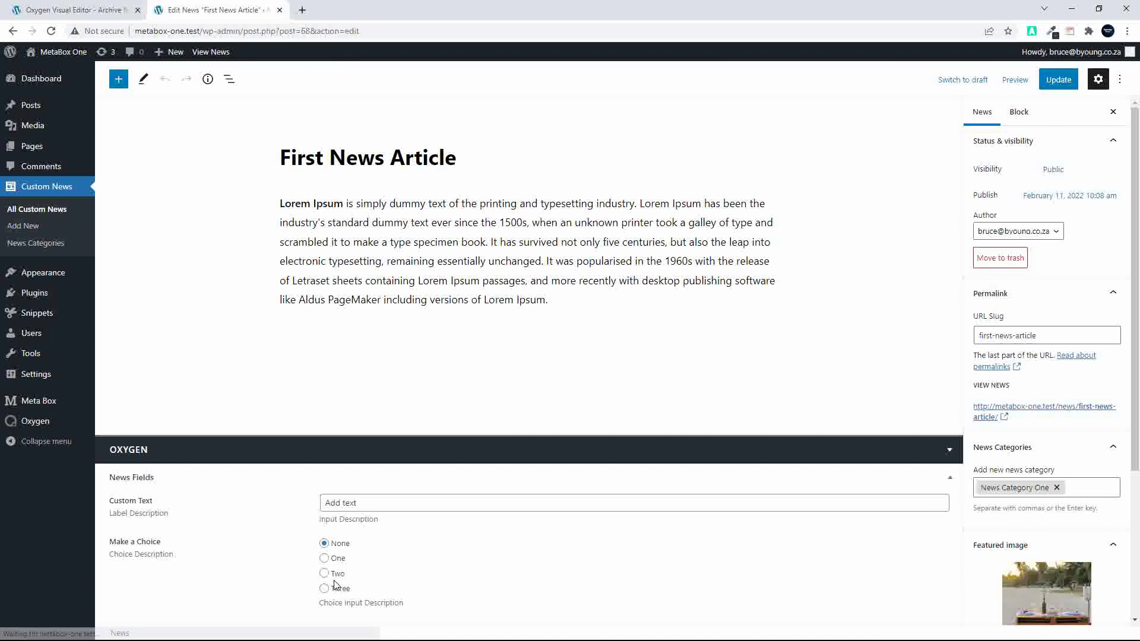
left_click(325, 588)
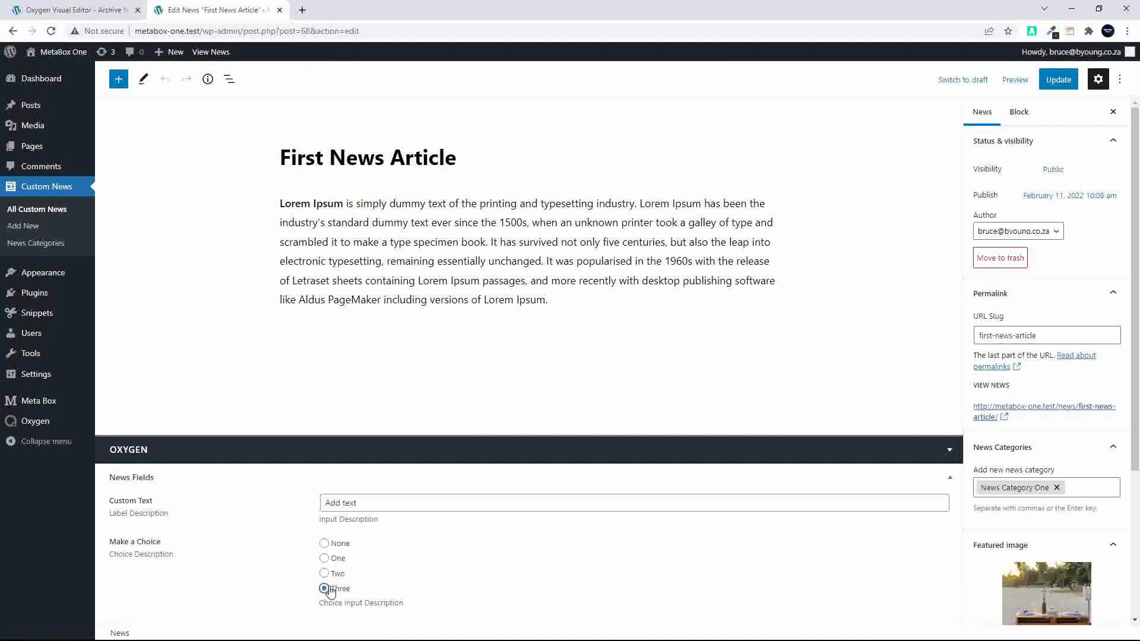
left_click(1057, 79)
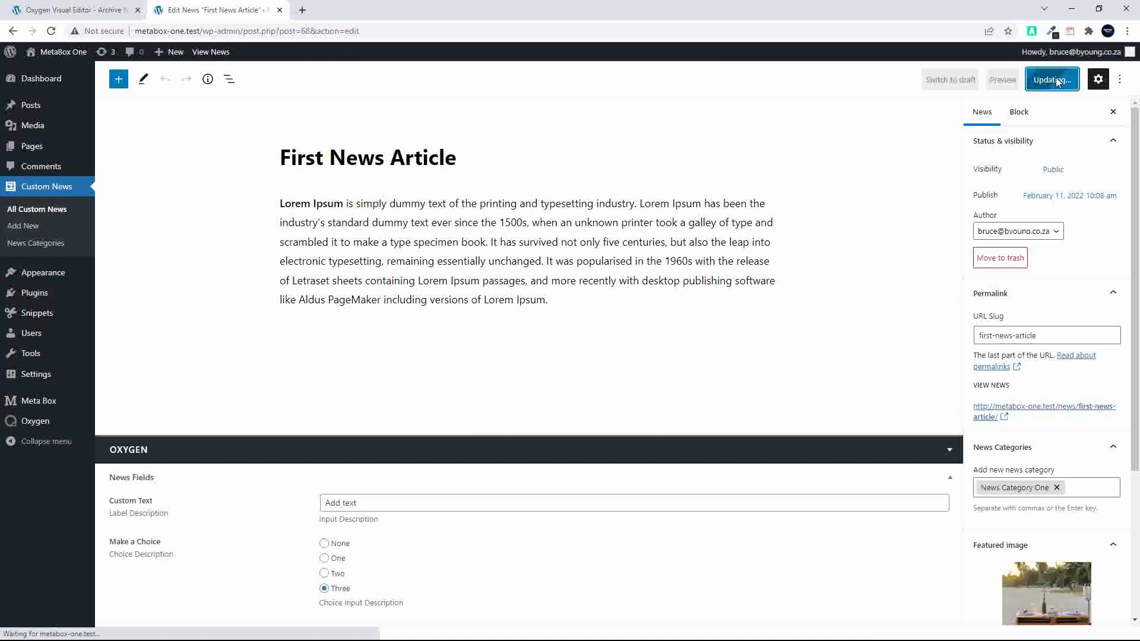
- View the published First News Article to check its custom field rows, and open its News Category One archive page
left_click(210, 56)
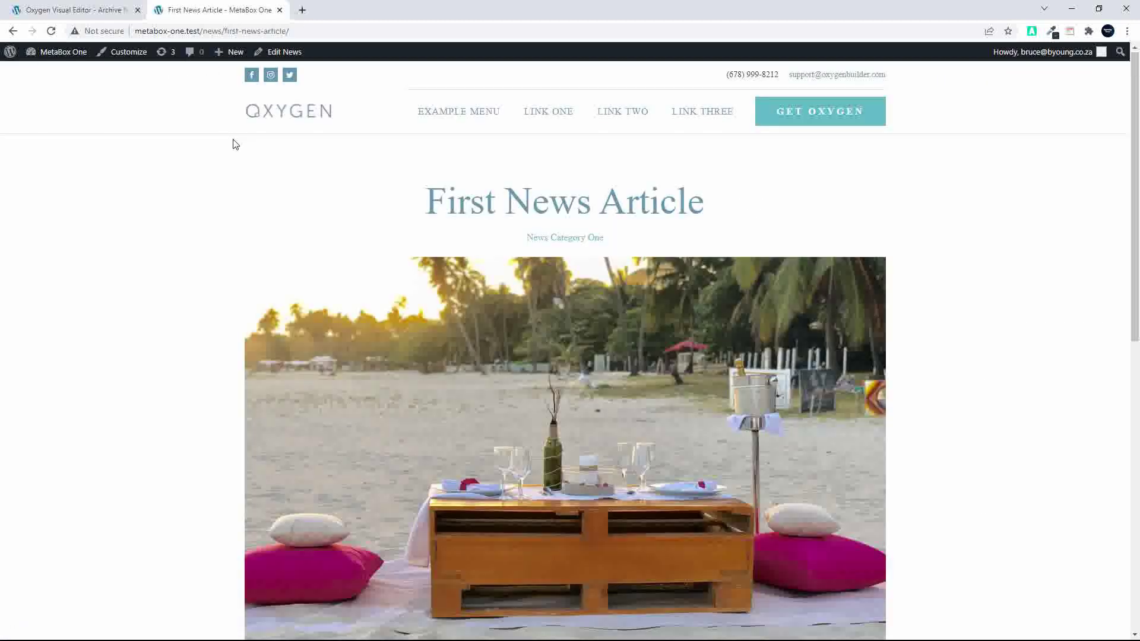
scroll(320, 171, "down", 10)
scroll(634, 336, "up", 10)
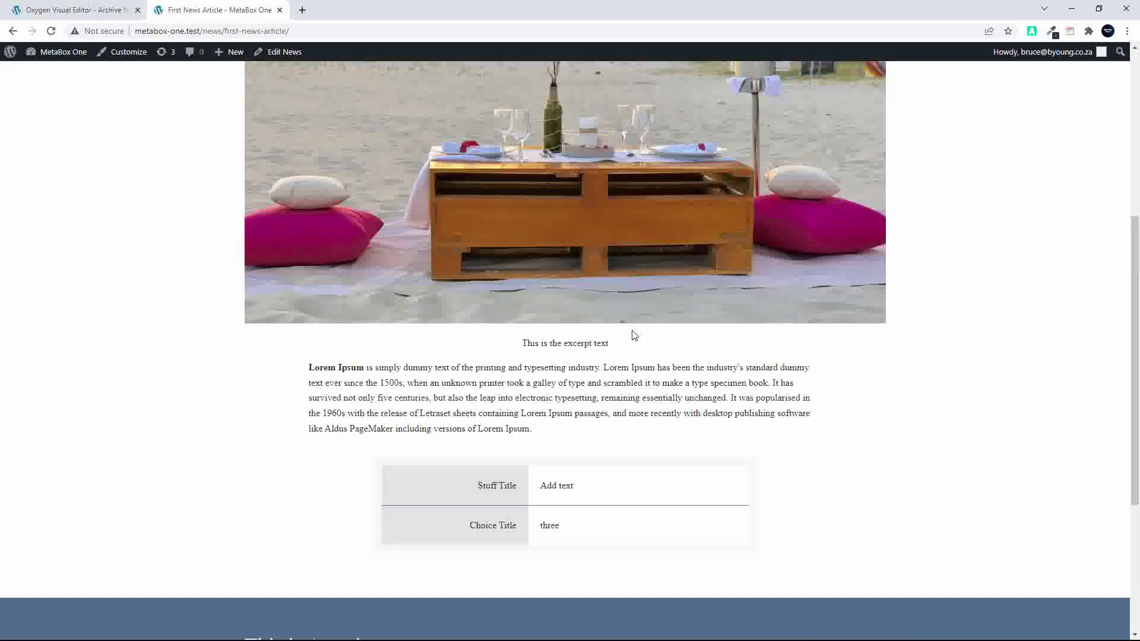
left_click(585, 247)
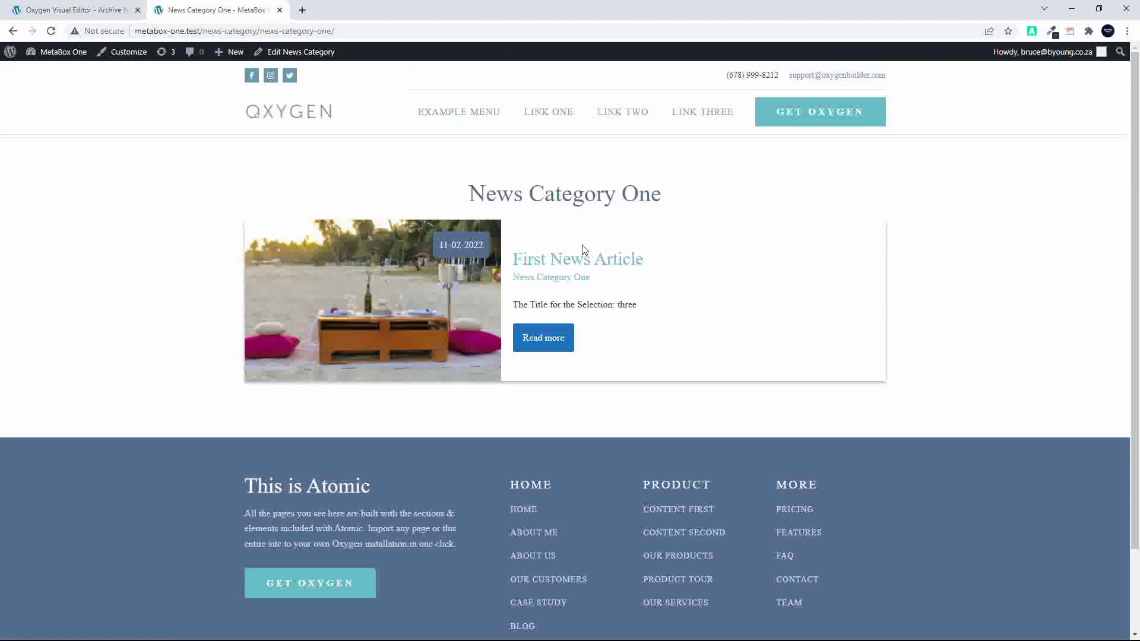